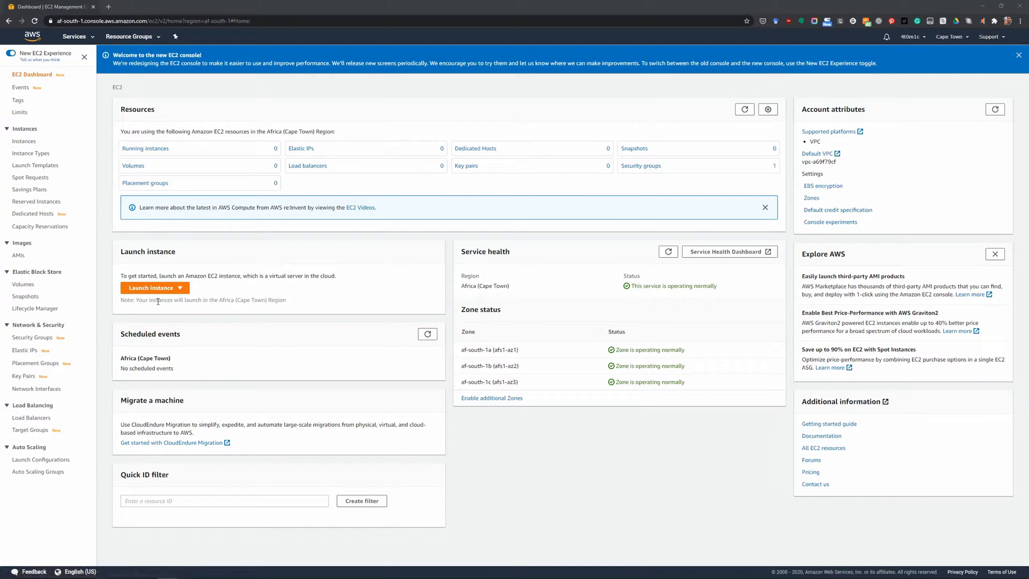
Search the web for "aws ec2" in a new tab and open the Amazon EC2 product page.
{"action": "left_click", "coordinate": [111, 8]}
{"action": "type", "text": "aws "}
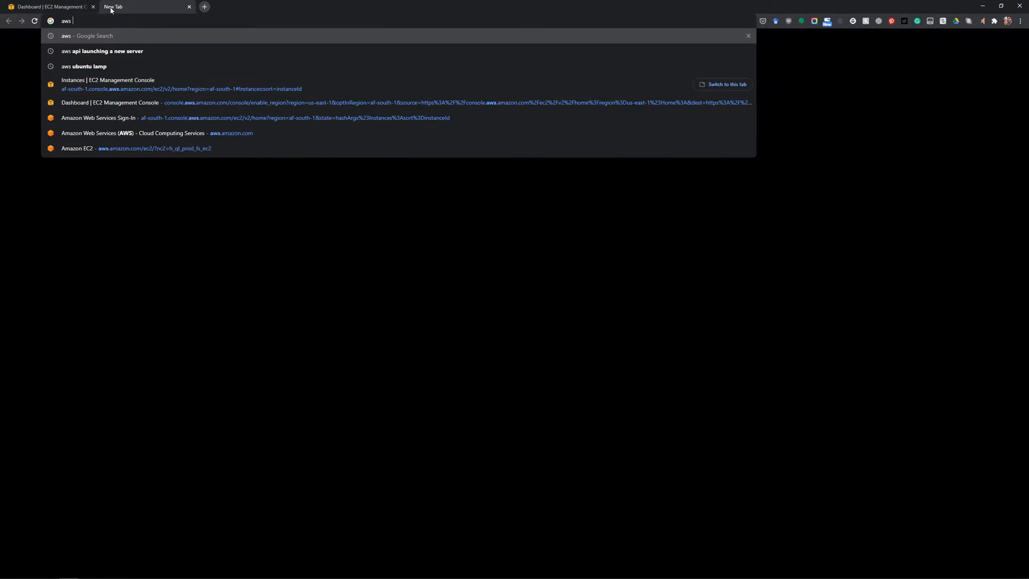
{"action": "type", "text": "ecs2"}
{"action": "key", "text": "Return"}
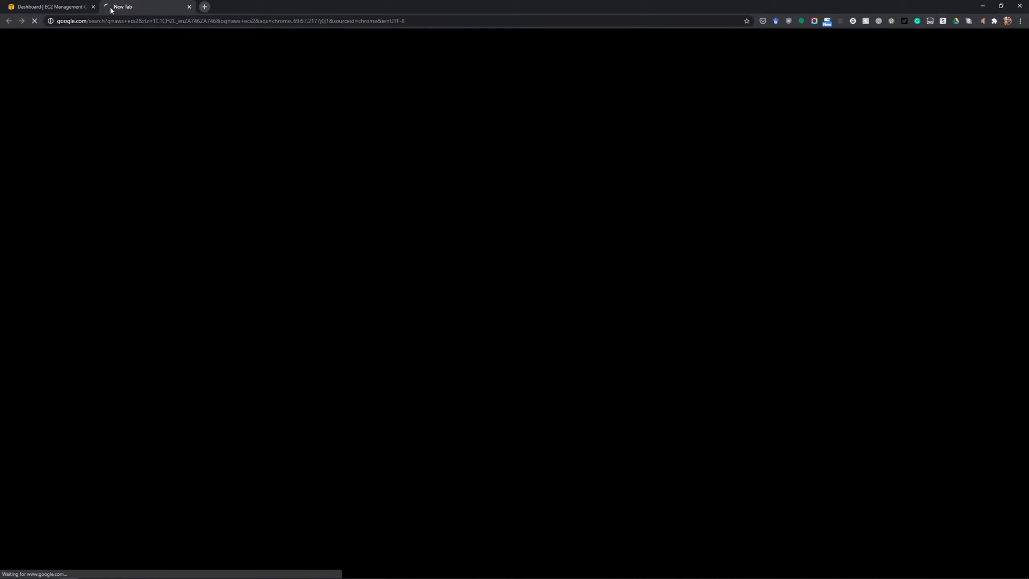
{"action": "left_click", "coordinate": [98, 45]}
{"action": "key", "text": "BackSpace"}
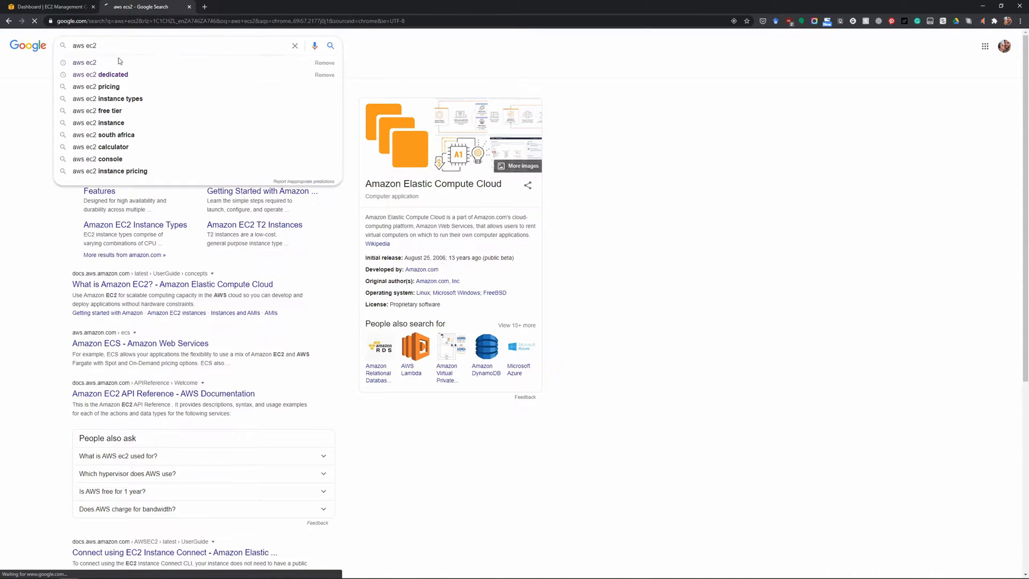
{"action": "key", "text": "Return"}
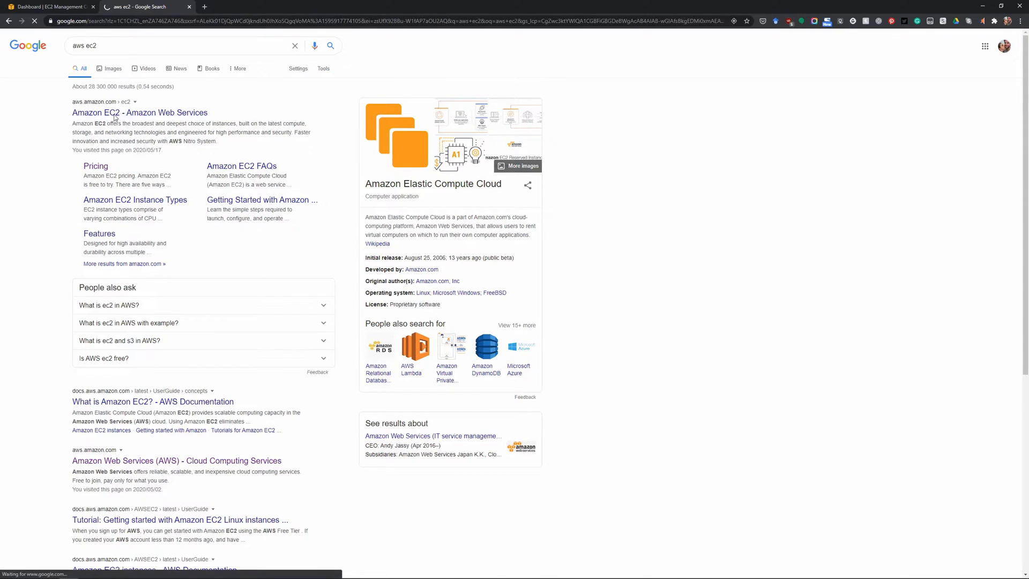
{"action": "left_click", "coordinate": [119, 114]}
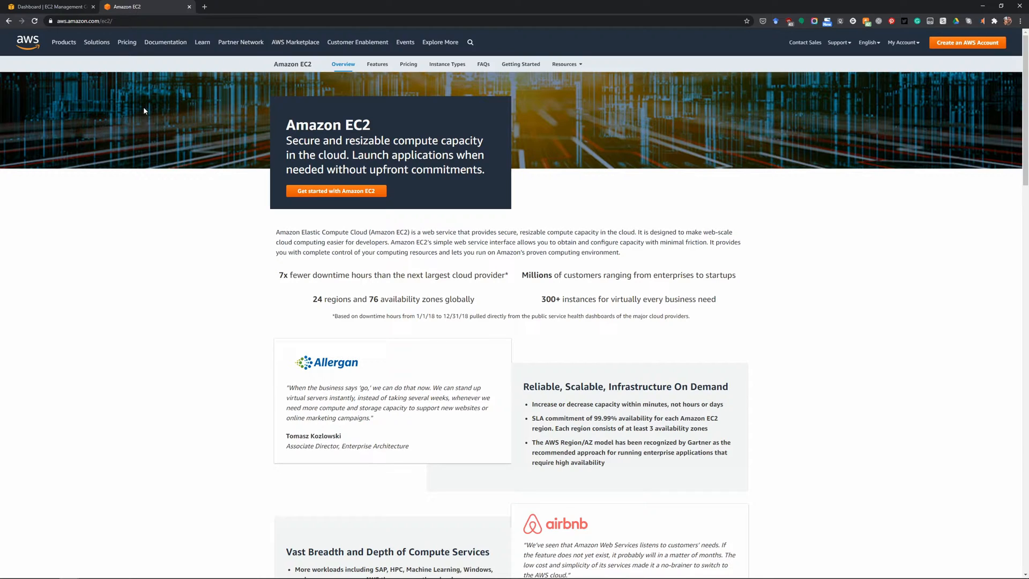
Start launching an instance from the EC2 console and select the Ubuntu Server 18.04 LTS (HVM), SSD Volume Type image.
{"action": "left_click", "coordinate": [60, 3]}
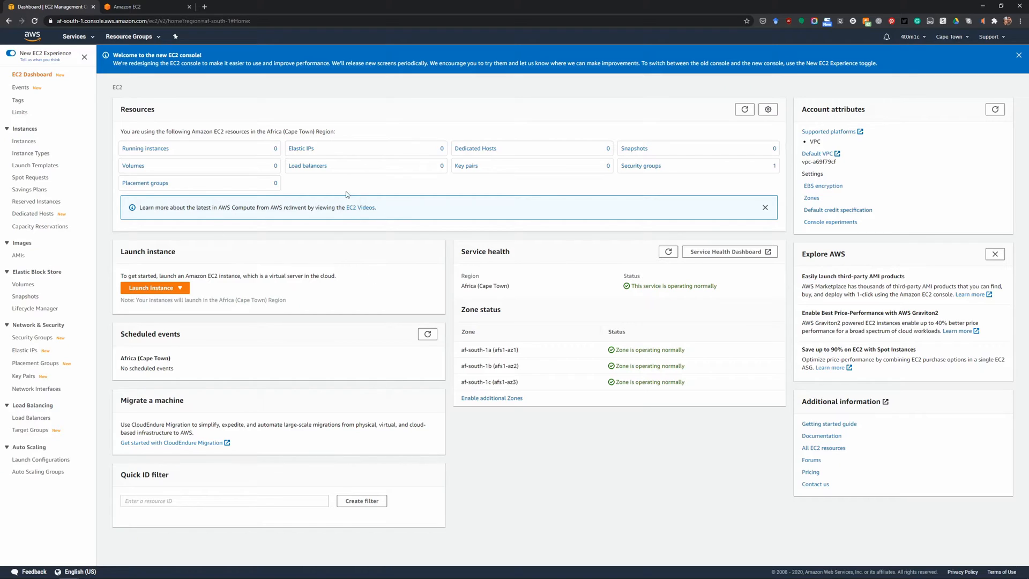
{"action": "left_click", "coordinate": [151, 289]}
{"action": "left_click", "coordinate": [150, 301]}
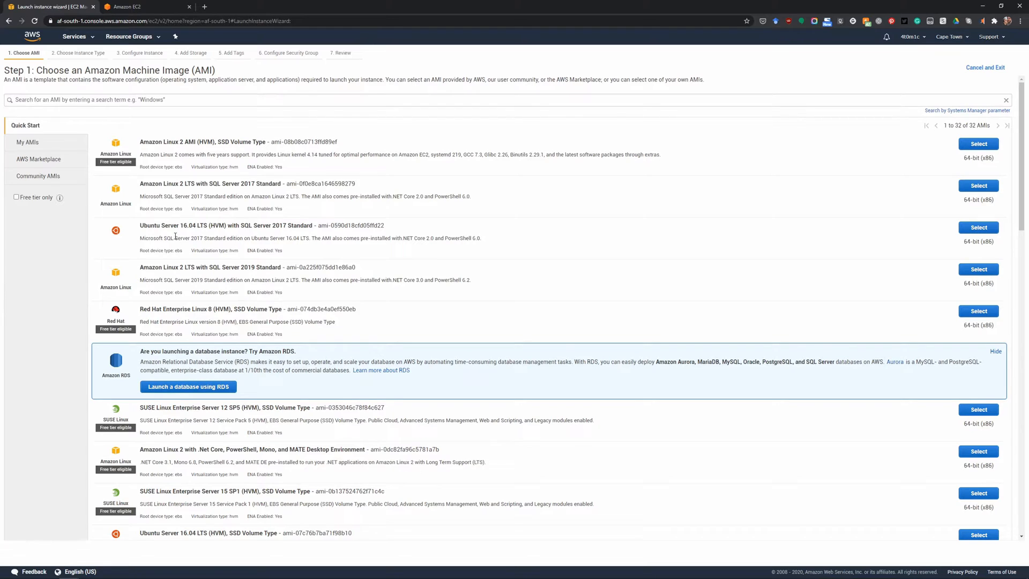
{"action": "scroll", "coordinate": [169, 432], "scroll_direction": "down", "scroll_amount": 3}
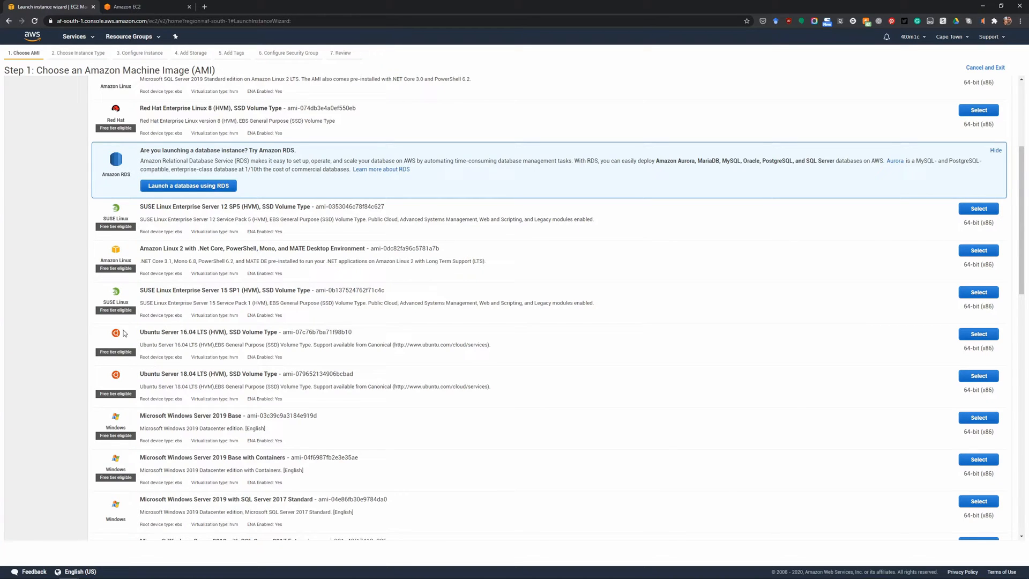
{"action": "left_click_drag", "start_coordinate": [139, 374], "coordinate": [279, 374]}
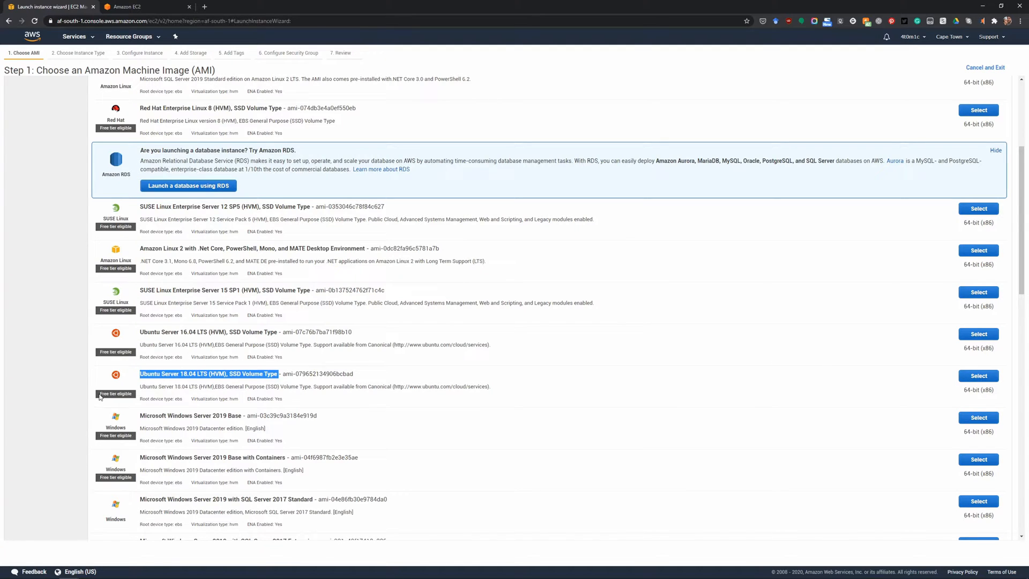
{"action": "left_click_drag", "start_coordinate": [99, 395], "coordinate": [137, 395]}
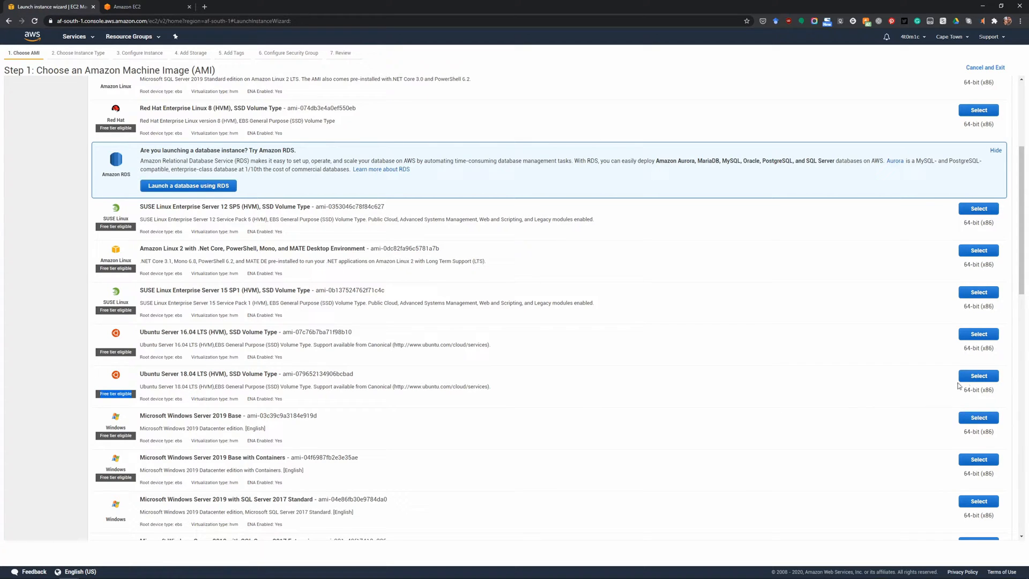
{"action": "left_click", "coordinate": [977, 377]}
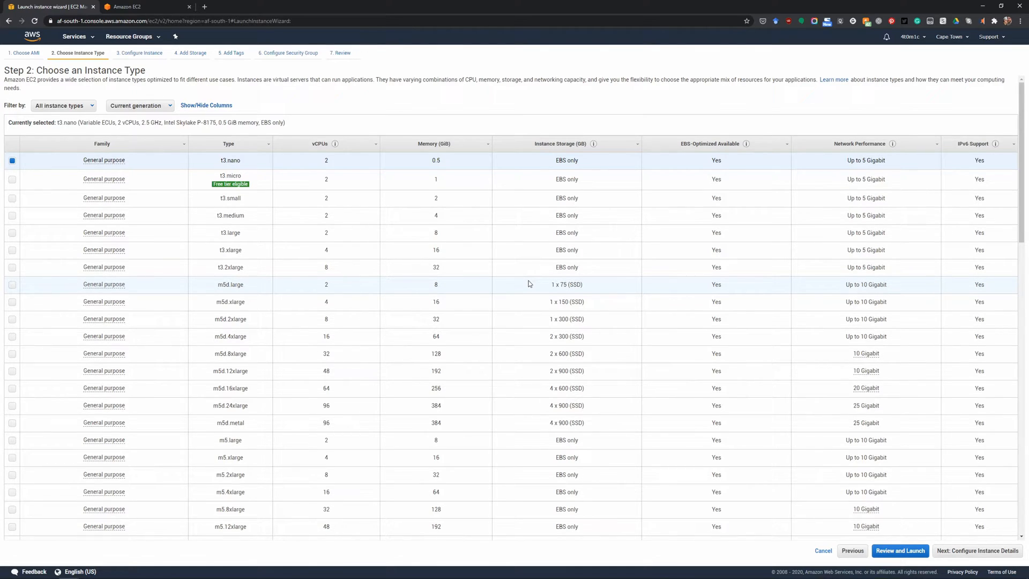
Choose the free-tier-eligible t3.micro instance type and proceed to the launch review.
{"action": "left_click", "coordinate": [12, 181]}
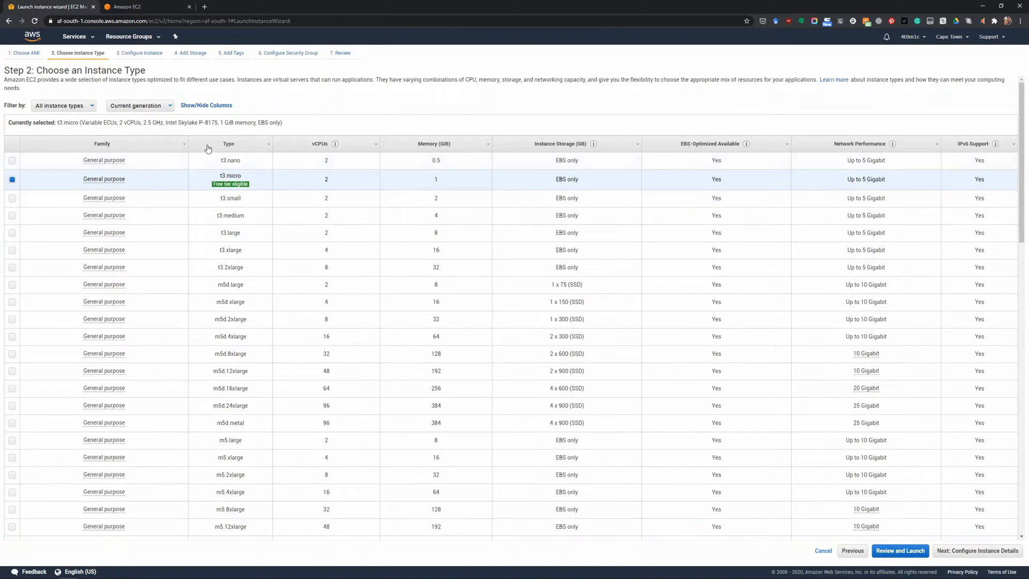
{"action": "double_click", "coordinate": [224, 175]}
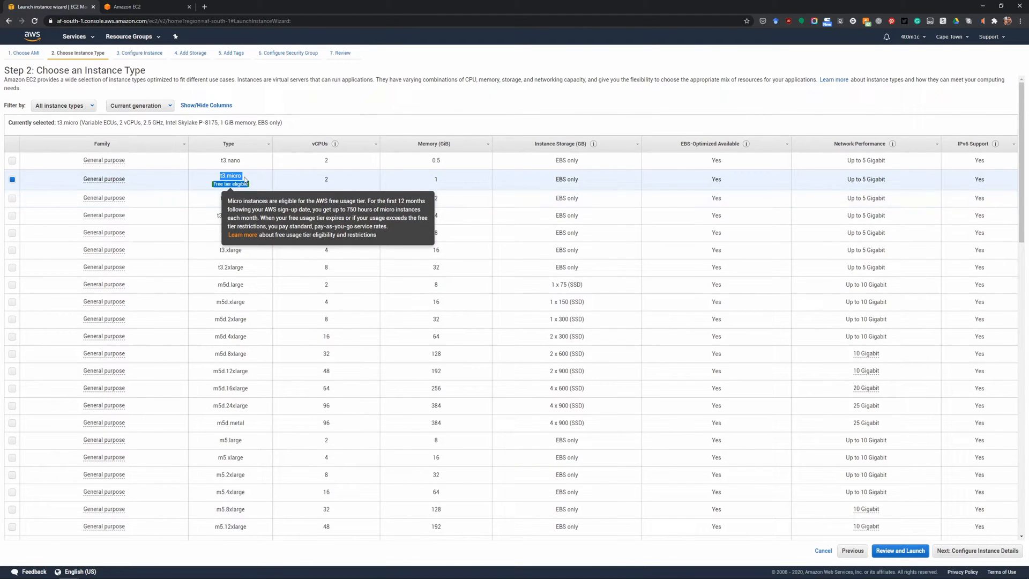
{"action": "left_click", "coordinate": [38, 163]}
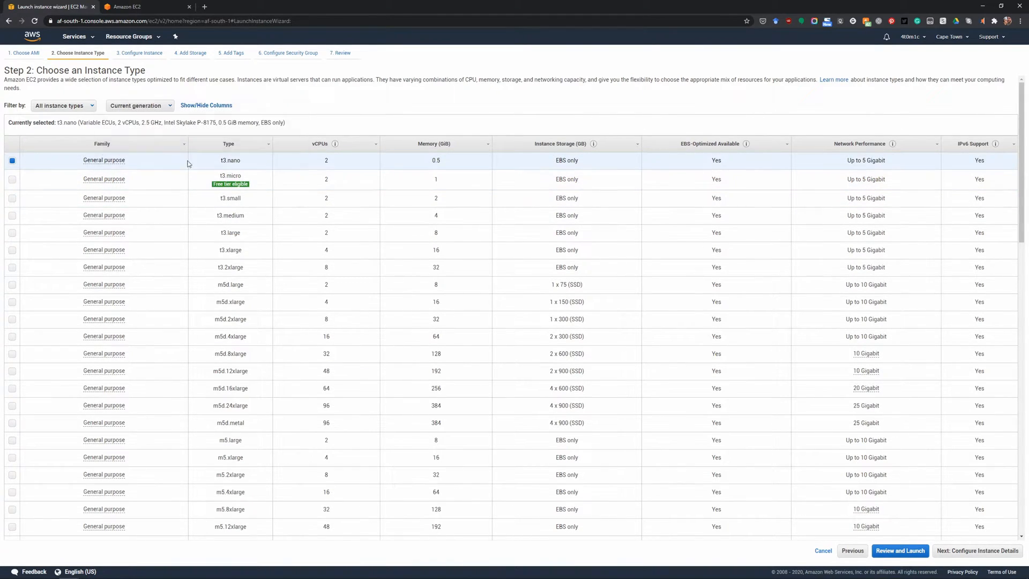
{"action": "left_click", "coordinate": [35, 180]}
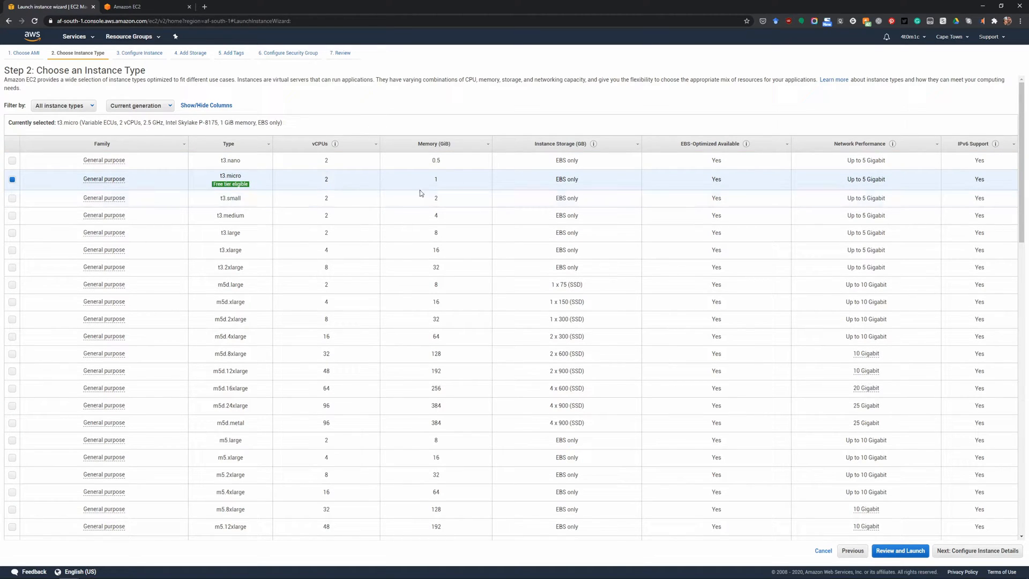
{"action": "left_click_drag", "start_coordinate": [847, 179], "coordinate": [910, 184]}
{"action": "left_click", "coordinate": [907, 187]}
{"action": "left_click", "coordinate": [911, 551]}
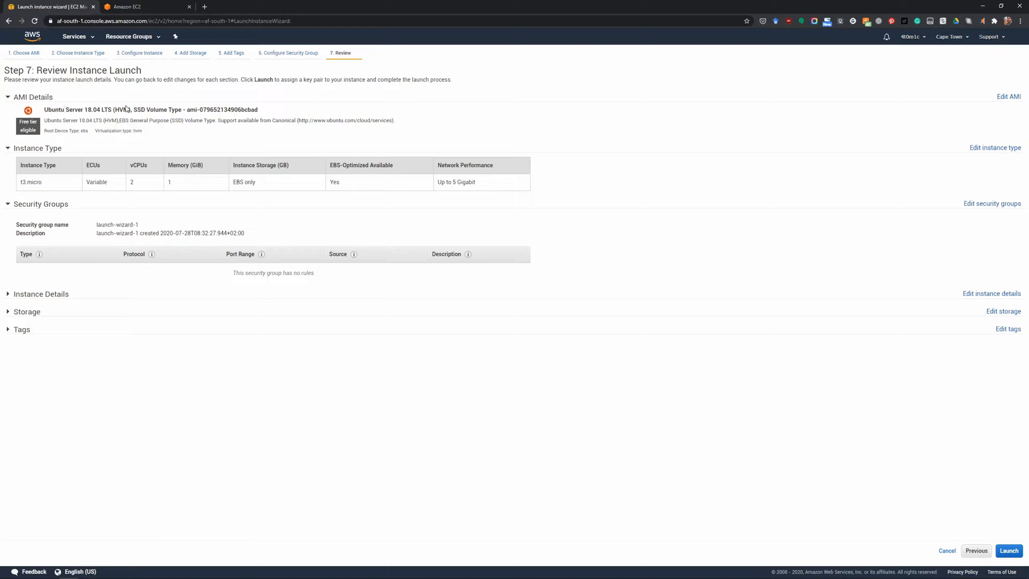
Check the storage and security group settings of the new instance and return to the launch review.
{"action": "left_click", "coordinate": [198, 54]}
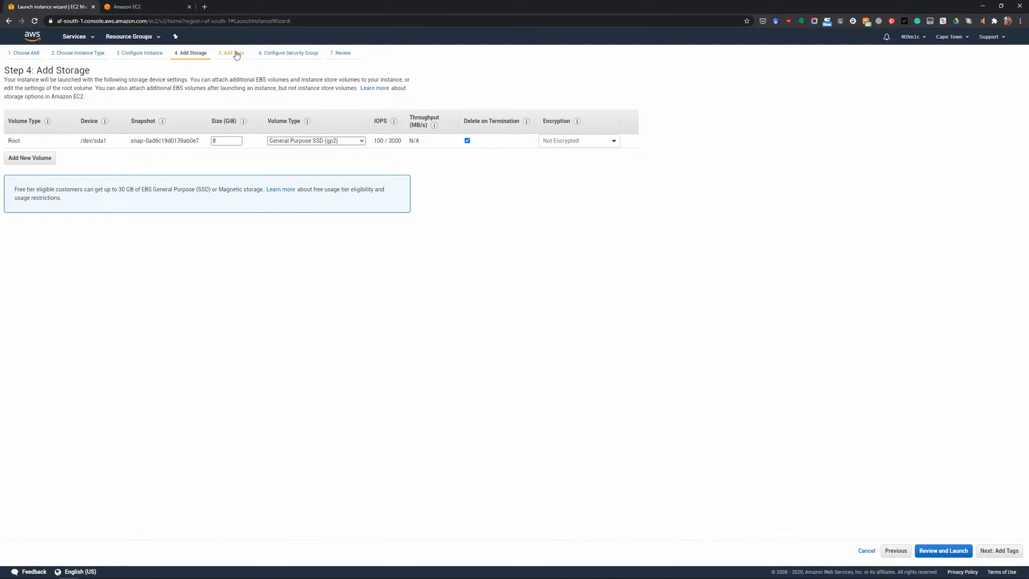
{"action": "left_click", "coordinate": [306, 53]}
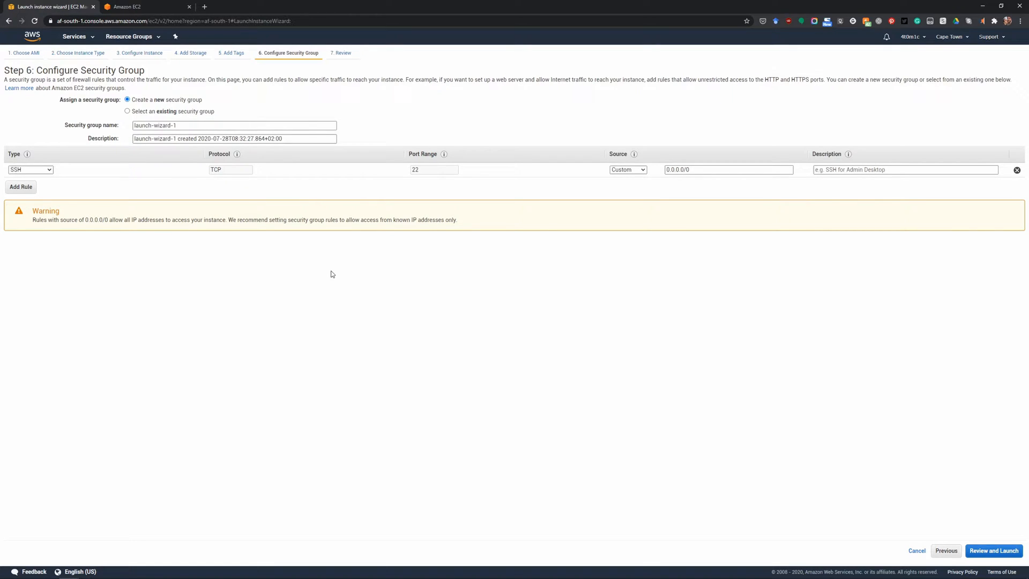
{"action": "left_click", "coordinate": [348, 53]}
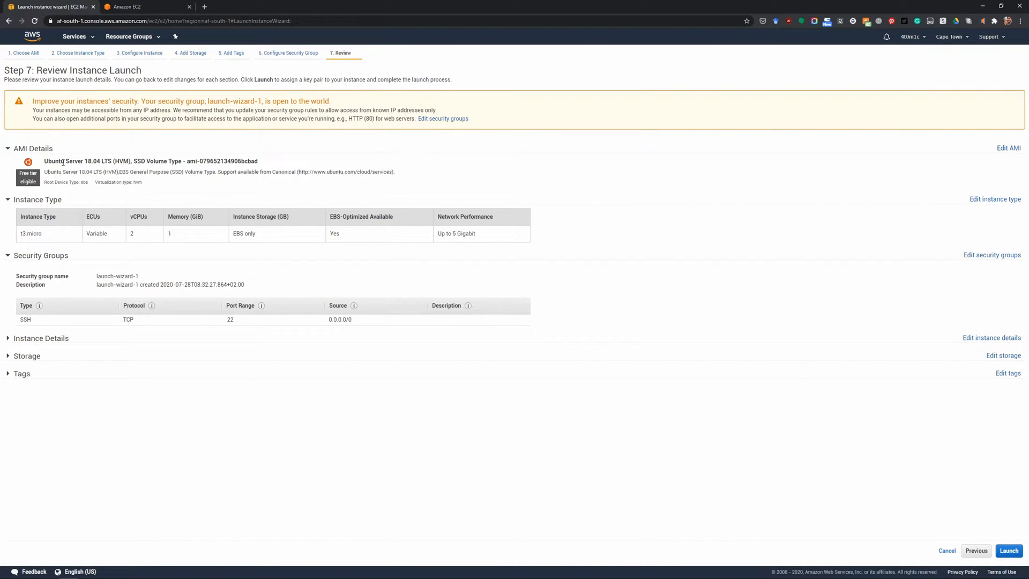
Launch the instance with a new downloaded key pair named AWS Tutorial, and open the instances list.
{"action": "left_click", "coordinate": [1009, 550]}
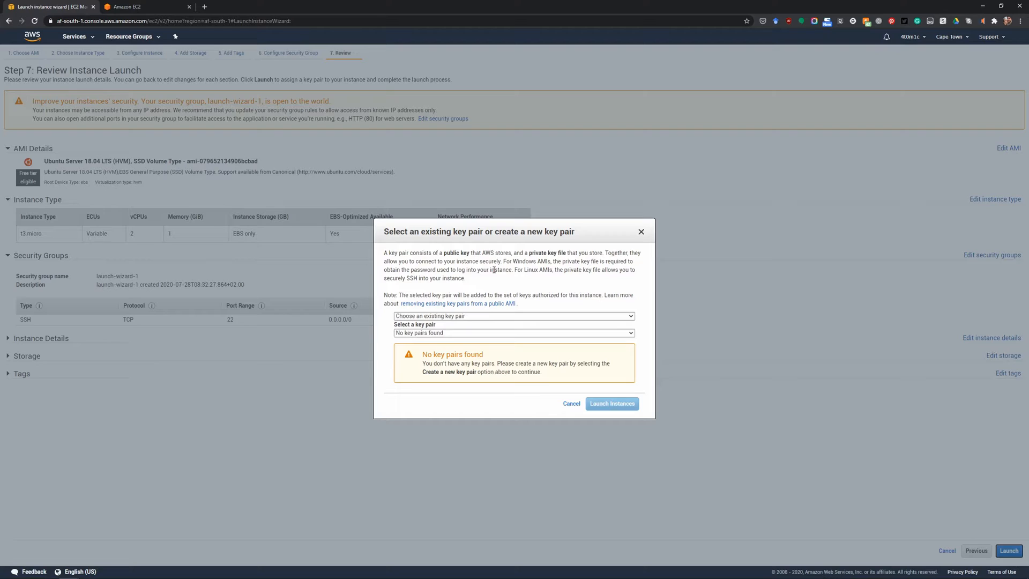
{"action": "left_click", "coordinate": [526, 317]}
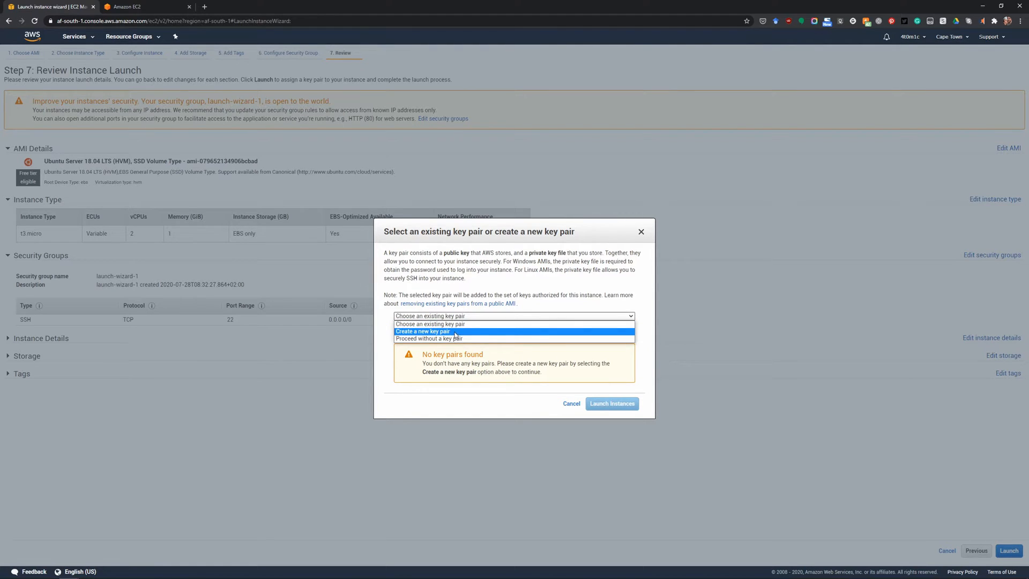
{"action": "left_click", "coordinate": [434, 332]}
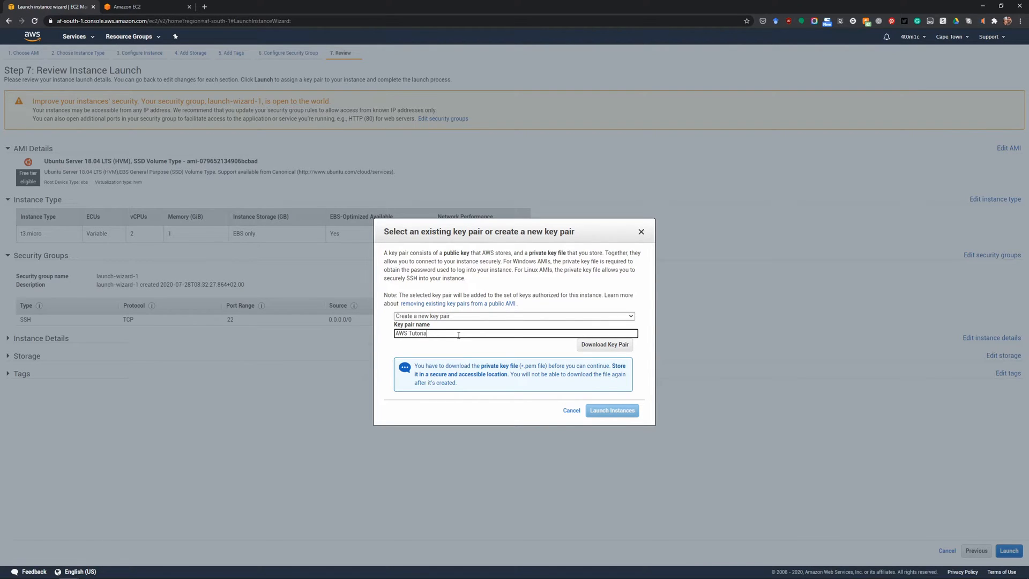
{"action": "left_click", "coordinate": [604, 344]}
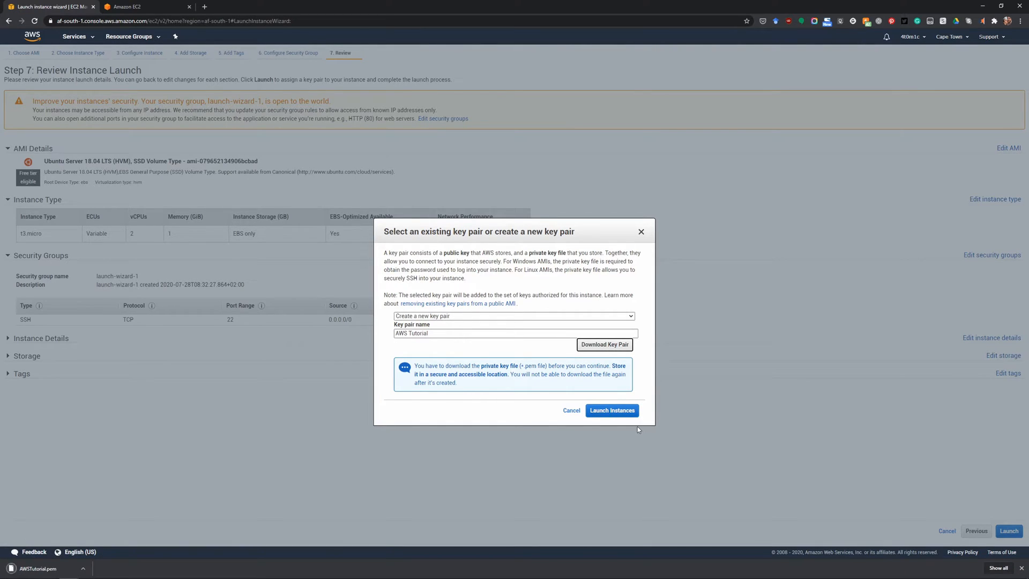
{"action": "left_click", "coordinate": [611, 411]}
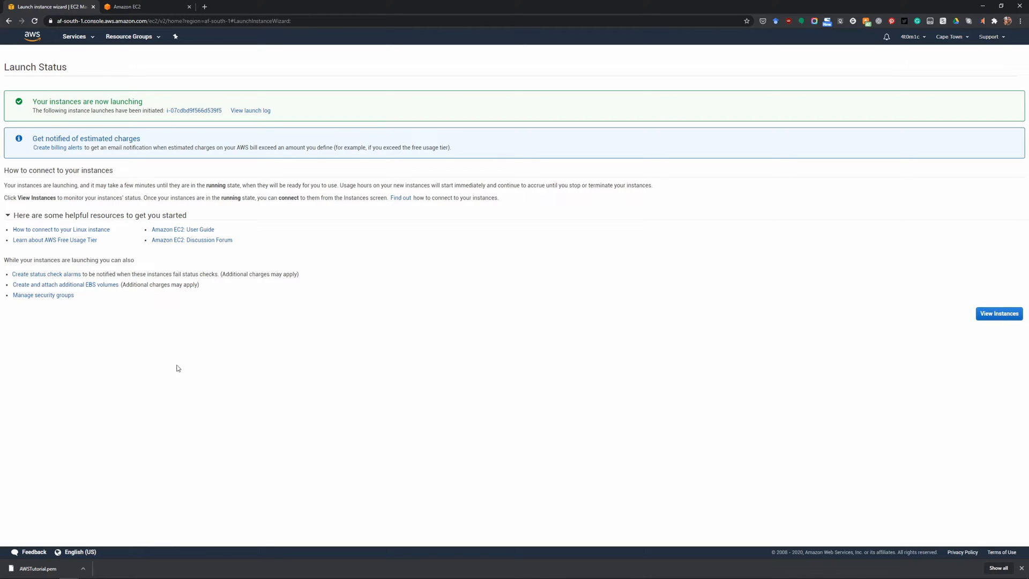
{"action": "left_click", "coordinate": [997, 313]}
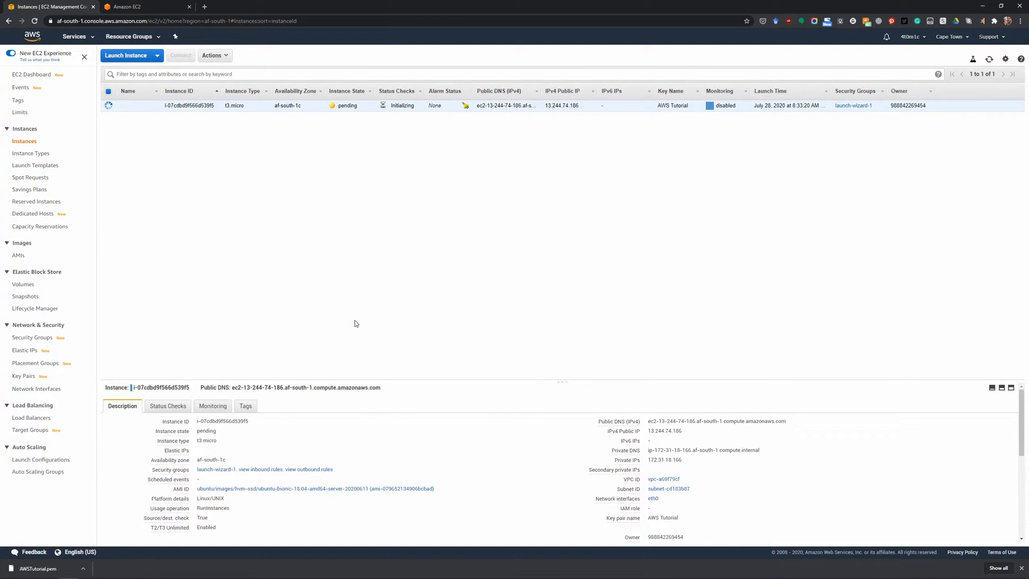
Switch to PuTTY and show its basic session options.
{"action": "key", "text": "super"}
{"action": "type", "text": "putty"}
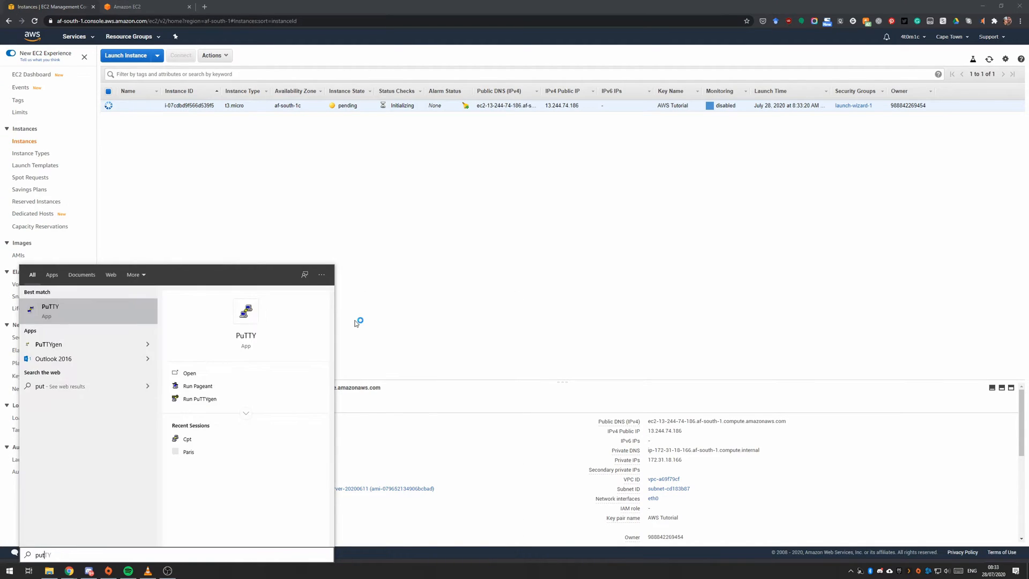
{"action": "key", "text": "Return"}
{"action": "mouse_move", "coordinate": [506, 208]}
{"action": "left_mouse_down"}
{"action": "mouse_move", "coordinate": [487, 211]}
{"action": "mouse_move", "coordinate": [501, 196]}
{"action": "left_mouse_up"}
{"action": "left_click", "coordinate": [449, 232]}
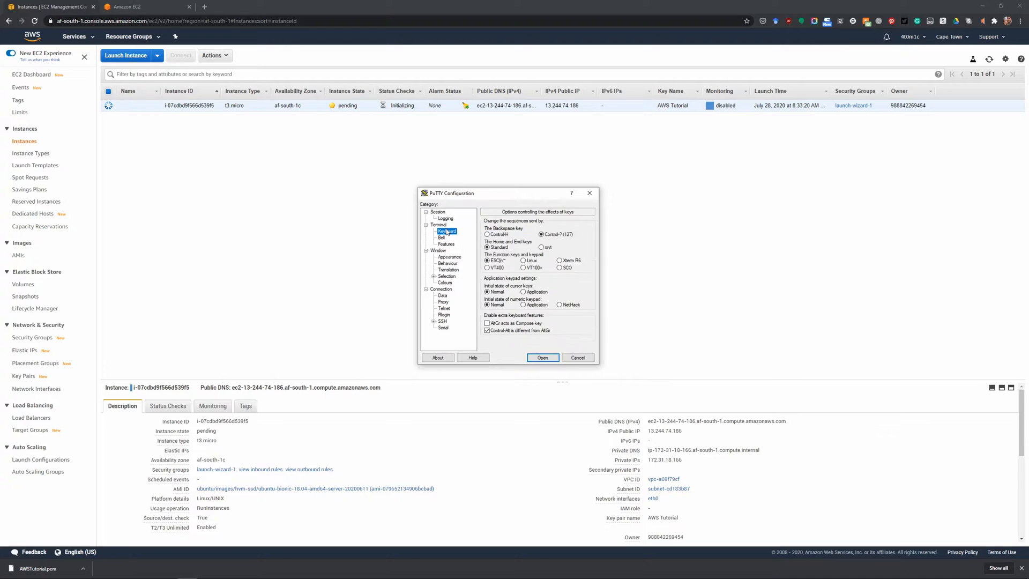
{"action": "left_click", "coordinate": [445, 212]}
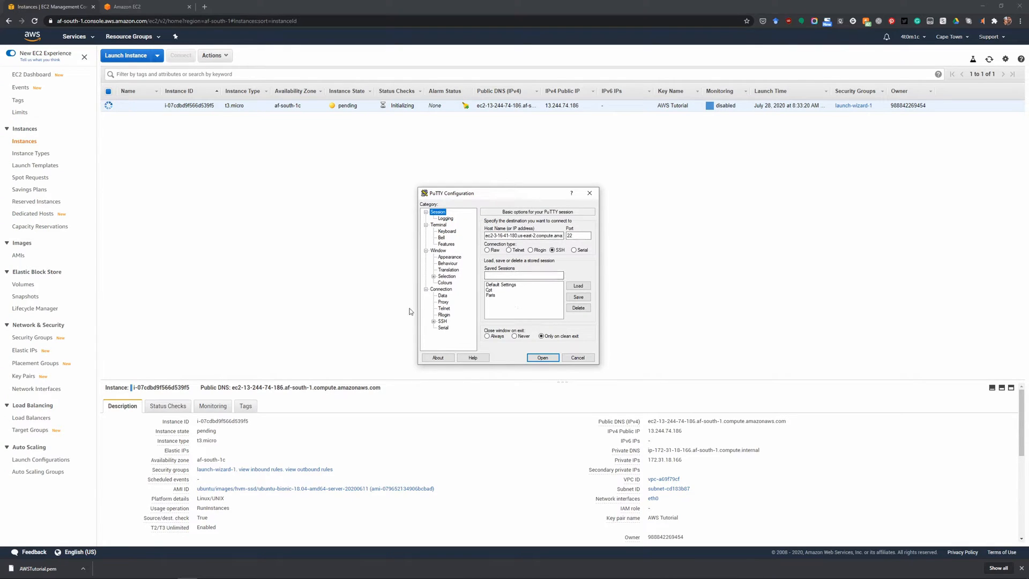
Open PuTTYgen and load the private key file AWSTutorial.pem from the Downloads folder, with all file types listed.
{"action": "key", "text": "super"}
{"action": "type", "text": "putty"}
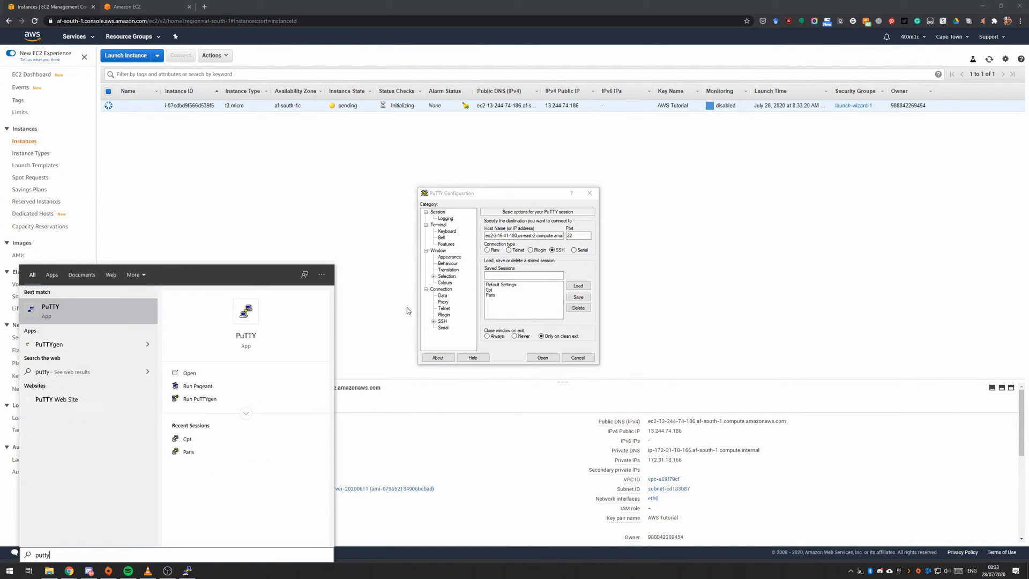
{"action": "left_click", "coordinate": [85, 346]}
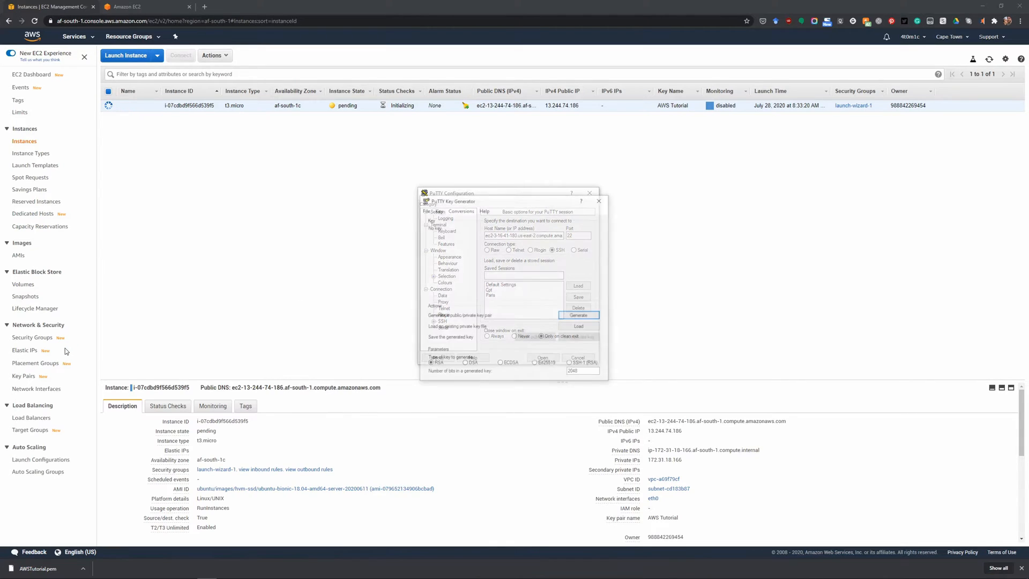
{"action": "left_click", "coordinate": [580, 327]}
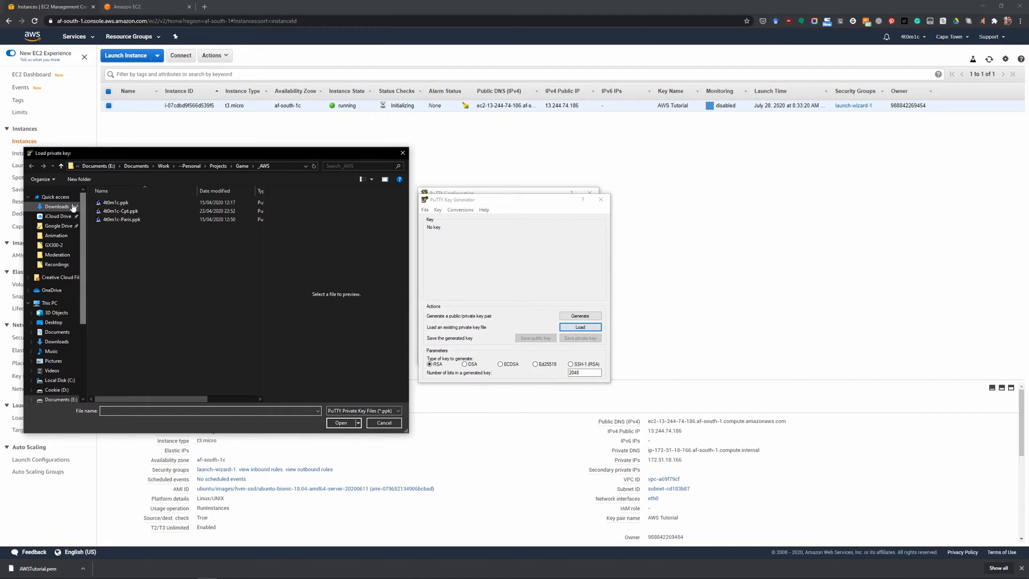
{"action": "left_click", "coordinate": [57, 208]}
{"action": "scroll", "coordinate": [143, 204], "scroll_direction": "down", "scroll_amount": 2}
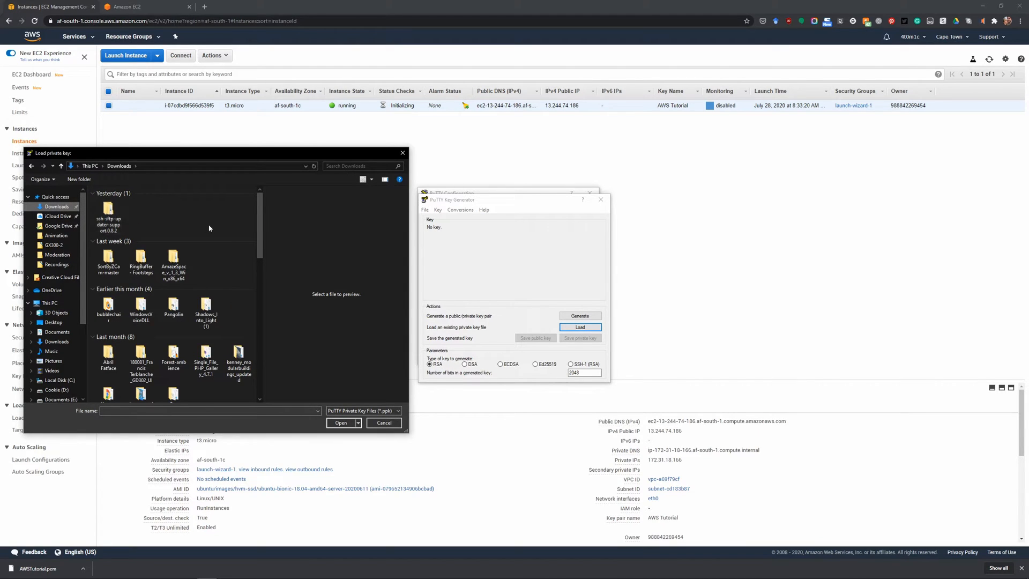
{"action": "scroll", "coordinate": [209, 229], "scroll_direction": "up", "scroll_amount": 5}
{"action": "left_click", "coordinate": [363, 411]}
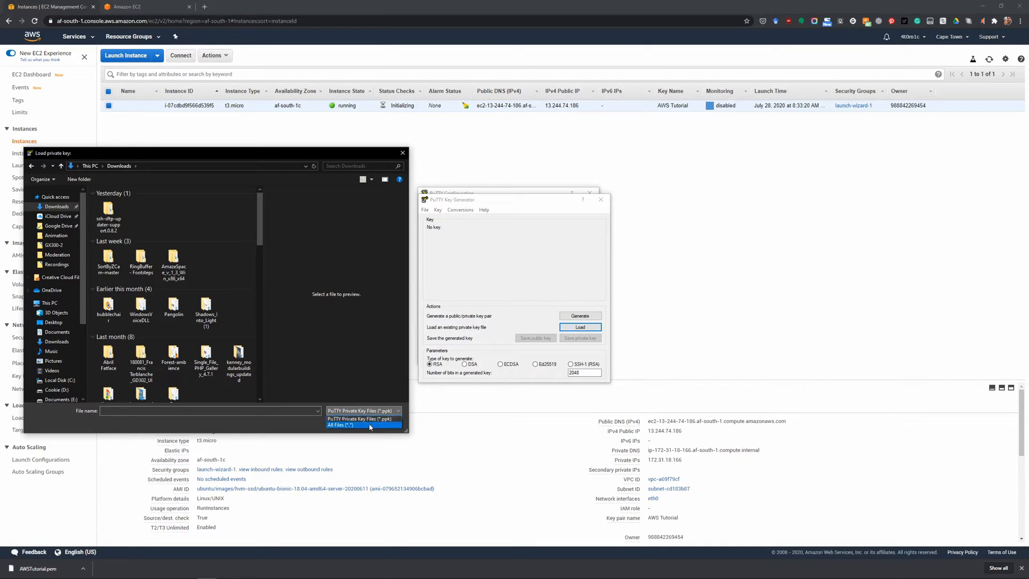
{"action": "left_click", "coordinate": [370, 425]}
{"action": "left_click", "coordinate": [108, 210]}
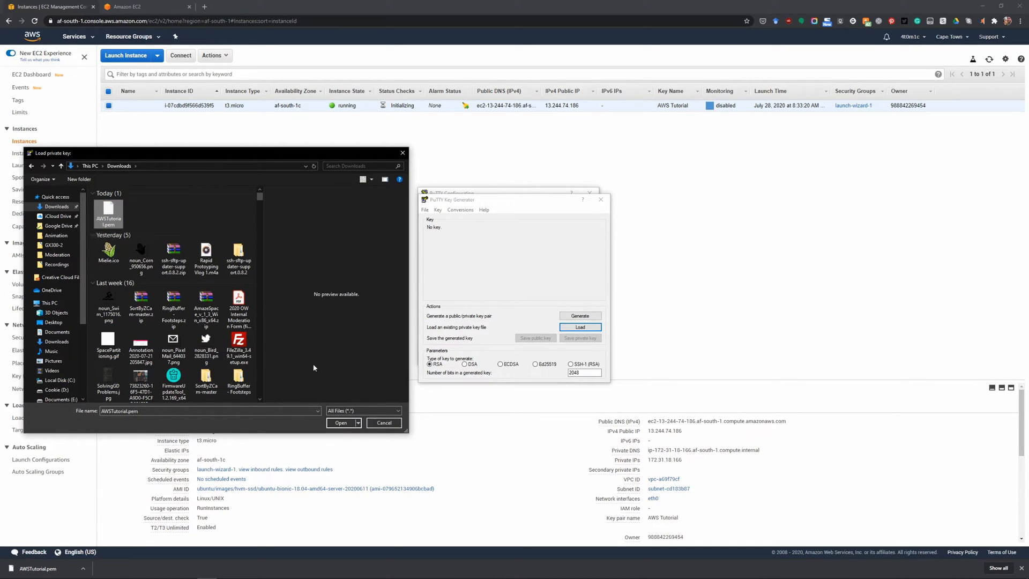
{"action": "left_click", "coordinate": [342, 424]}
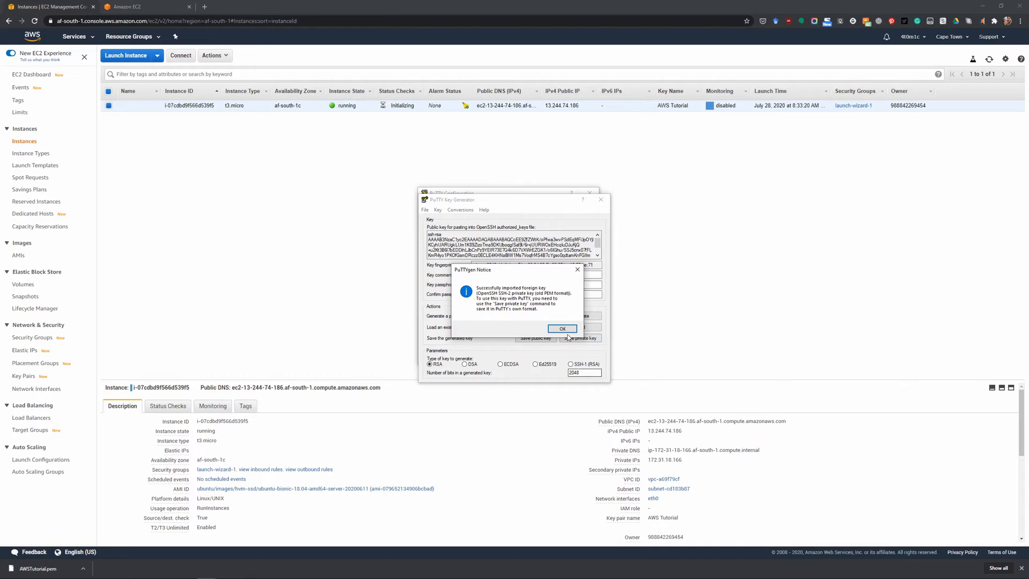
Save the imported key as a PuTTY private key file named AWSTut in the Downloads folder, without a passphrase.
{"action": "left_click", "coordinate": [561, 328]}
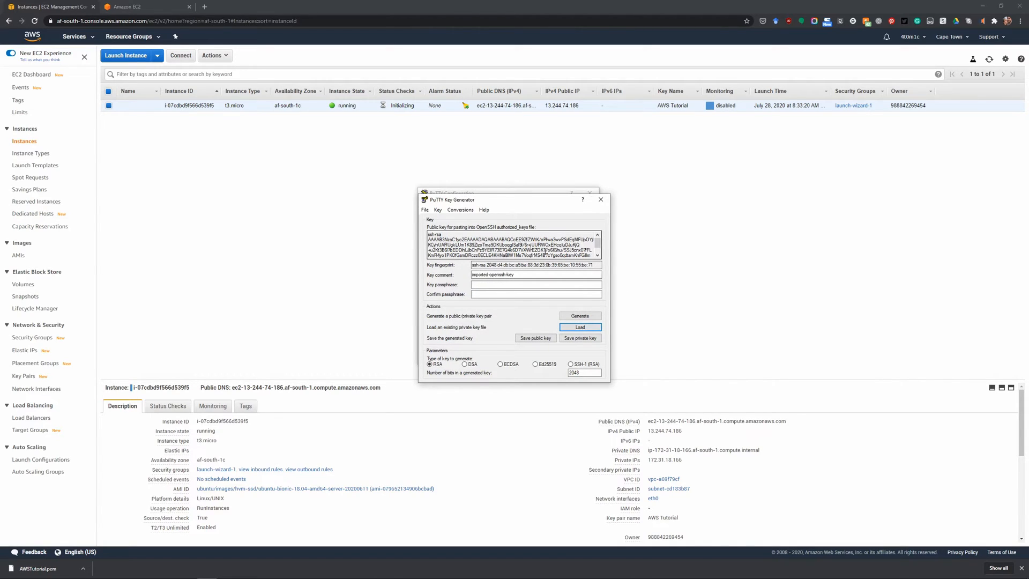
{"action": "mouse_move", "coordinate": [481, 198]}
{"action": "left_mouse_down"}
{"action": "mouse_move", "coordinate": [519, 189]}
{"action": "mouse_move", "coordinate": [466, 191]}
{"action": "left_mouse_up"}
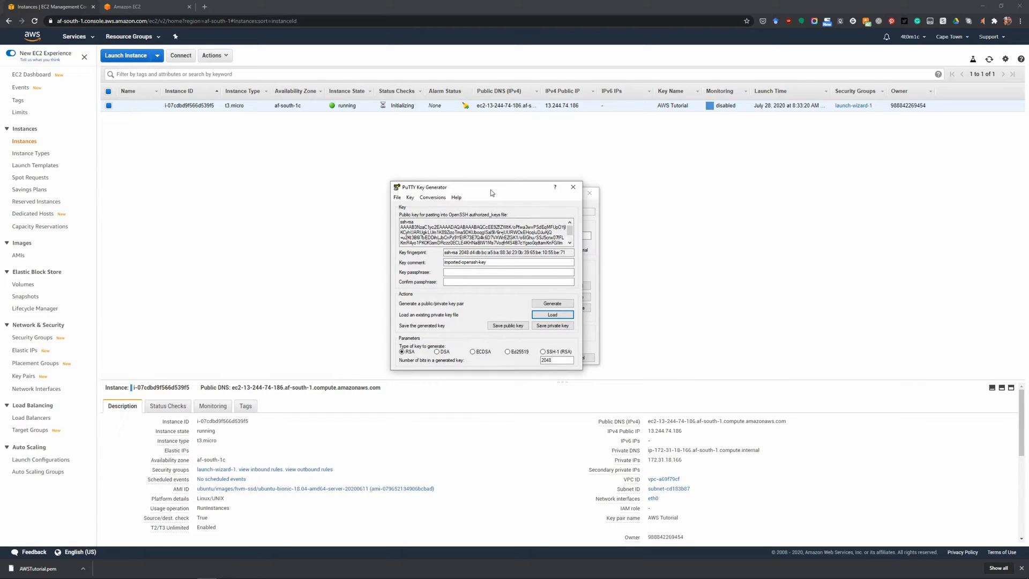
{"action": "left_click", "coordinate": [552, 325]}
{"action": "left_click", "coordinate": [520, 322]}
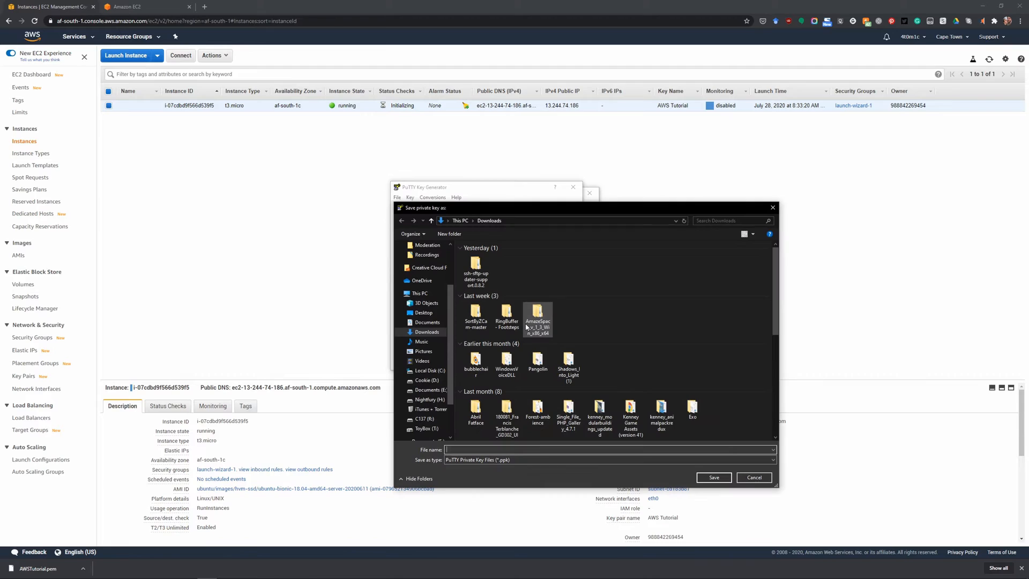
{"action": "left_click_drag", "start_coordinate": [522, 210], "coordinate": [465, 141]}
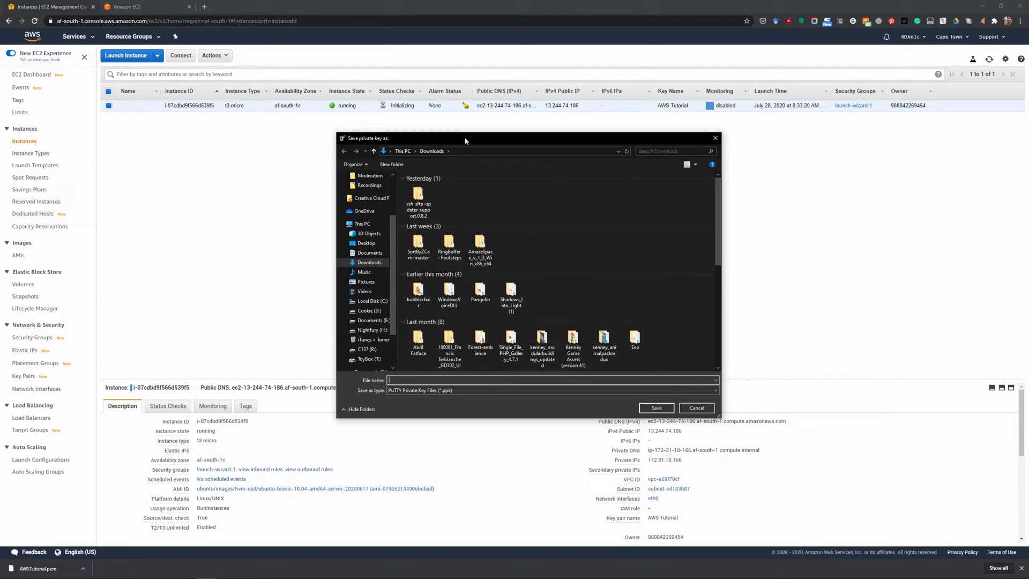
{"action": "type", "text": "A"}
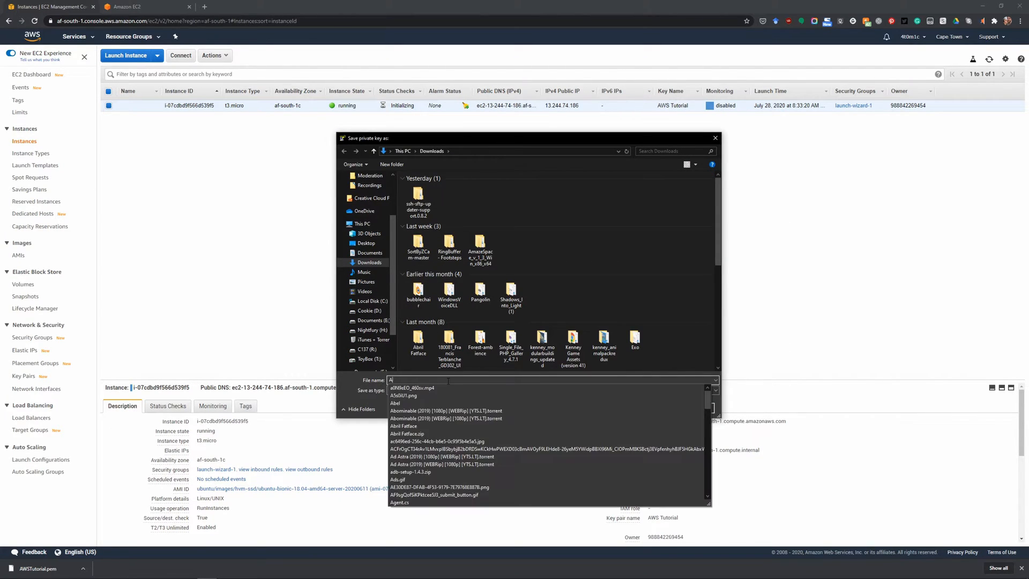
{"action": "type", "text": "WS"}
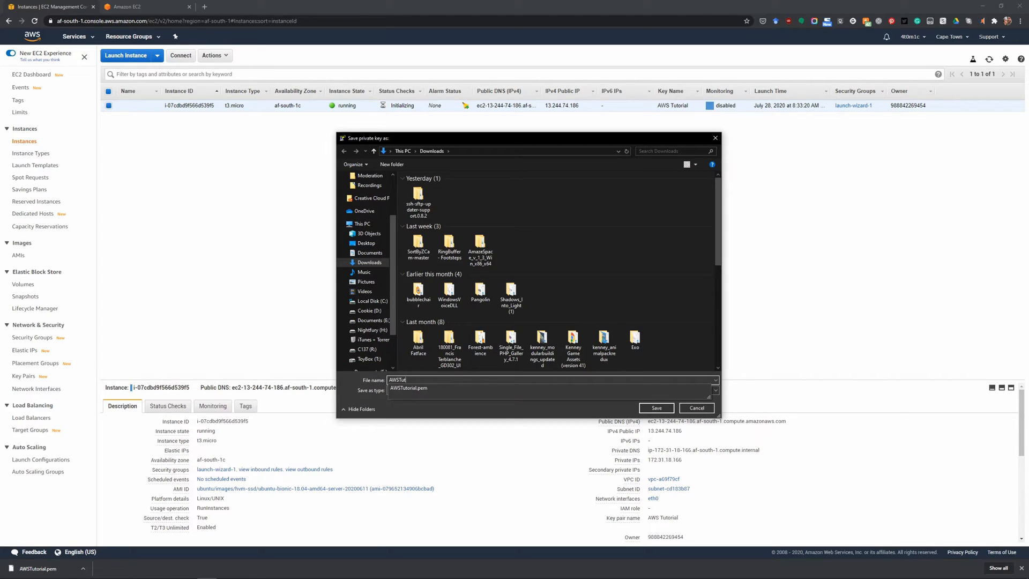
{"action": "type", "text": "Tut"}
{"action": "key", "text": "Return"}
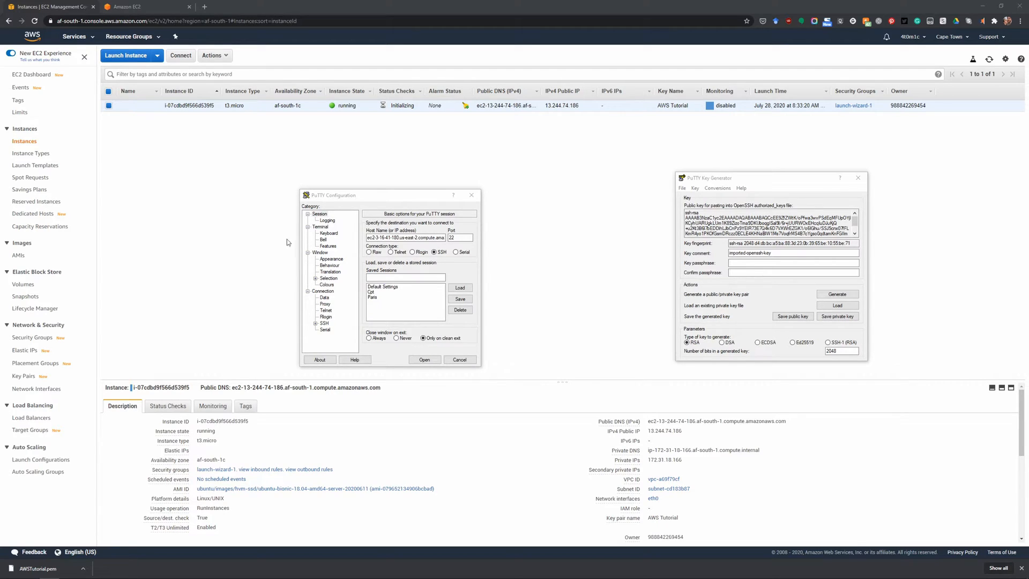
Check the host name in PuTTY's session options and return to the AWS console.
{"action": "left_click", "coordinate": [403, 195]}
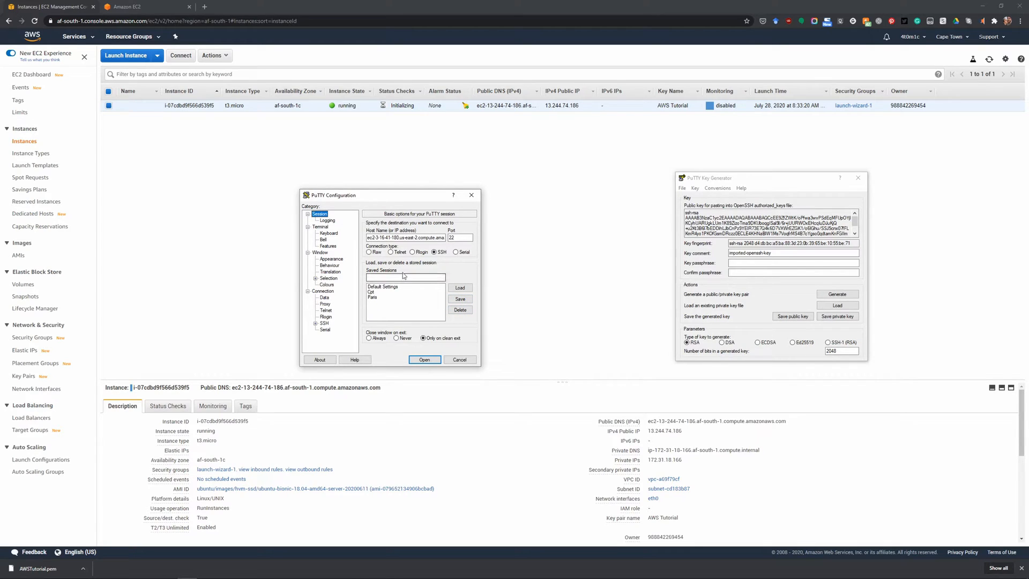
{"action": "left_click", "coordinate": [410, 237]}
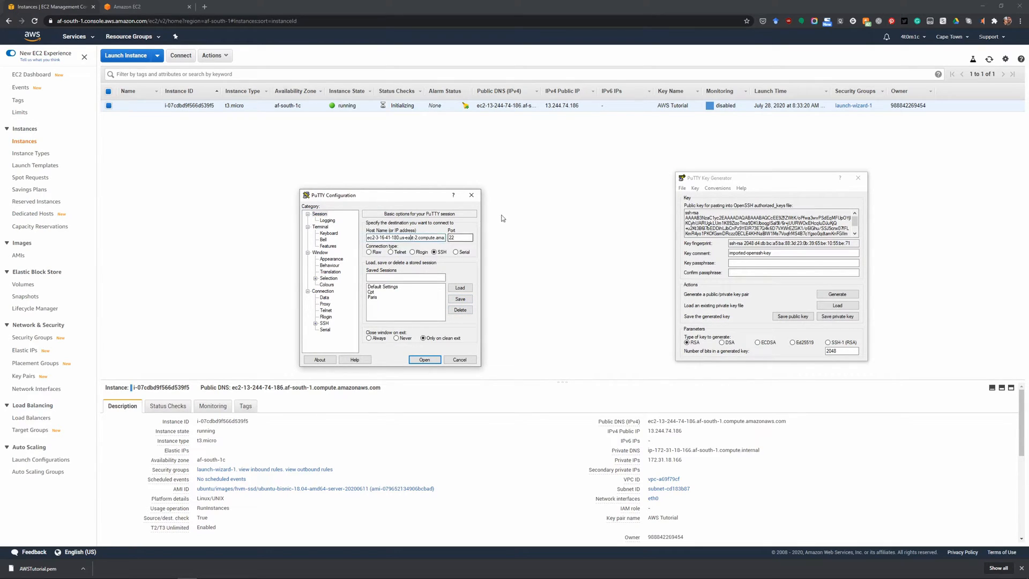
{"action": "left_click", "coordinate": [547, 167]}
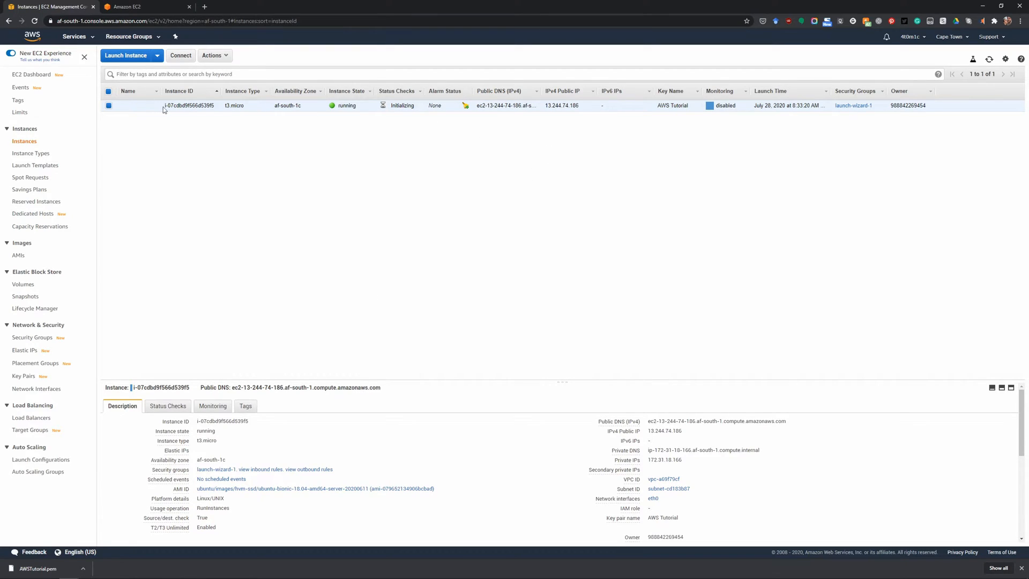
Allocate a new Elastic IP address from Amazon's pool of IPv4 addresses.
{"action": "left_click", "coordinate": [26, 351]}
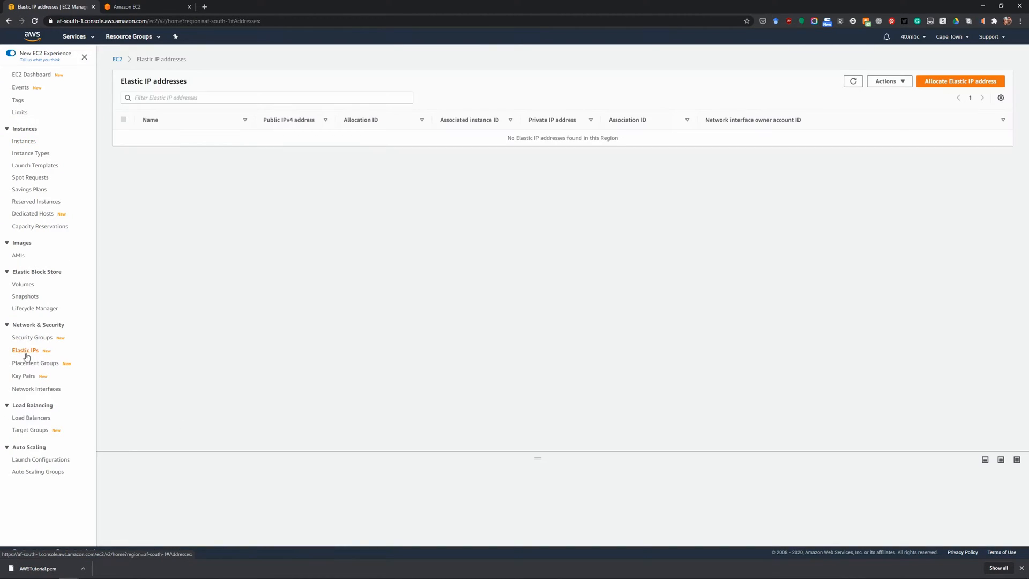
{"action": "left_click", "coordinate": [965, 86]}
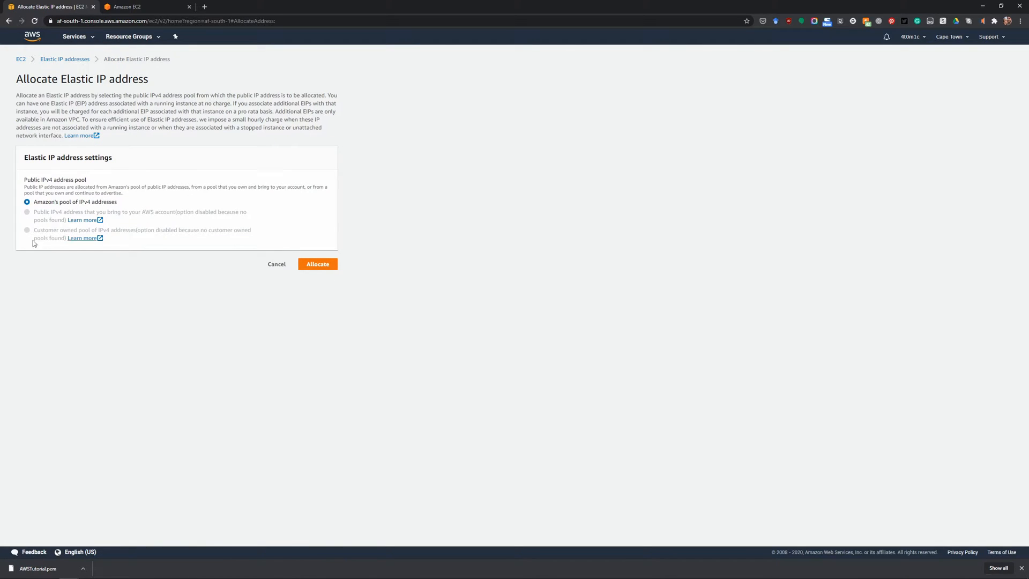
{"action": "left_click", "coordinate": [322, 265]}
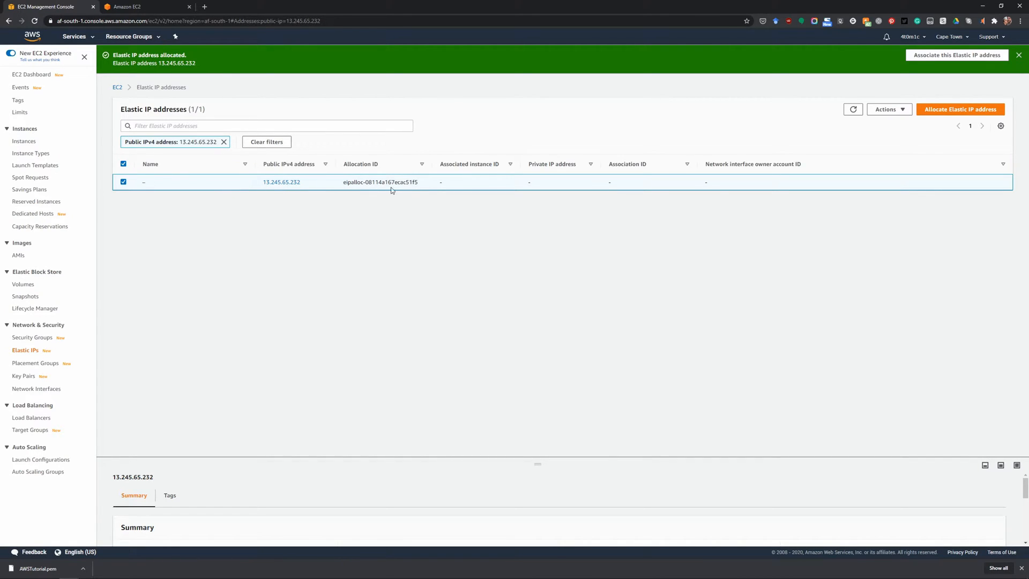
Associate the new Elastic IP address with the running instance i-07cdbd9f566d539f5.
{"action": "right_click", "coordinate": [447, 187]}
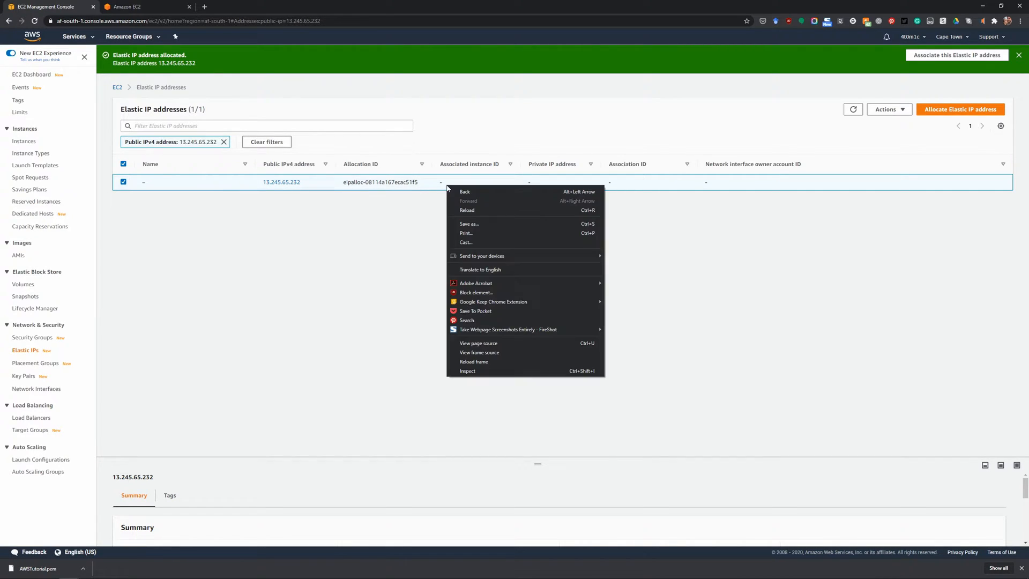
{"action": "left_click", "coordinate": [843, 253]}
{"action": "left_click", "coordinate": [901, 110]}
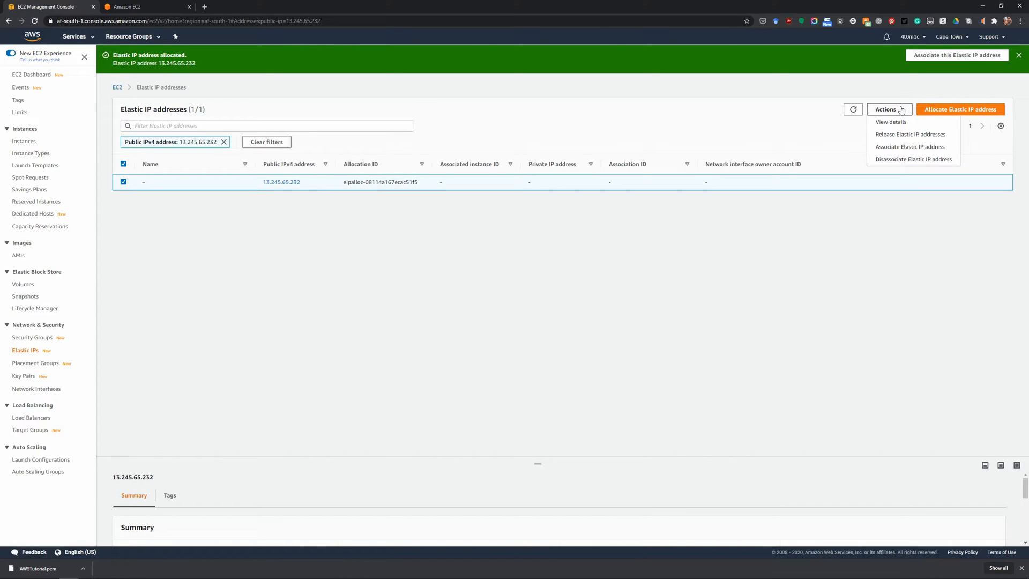
{"action": "left_click", "coordinate": [911, 147]}
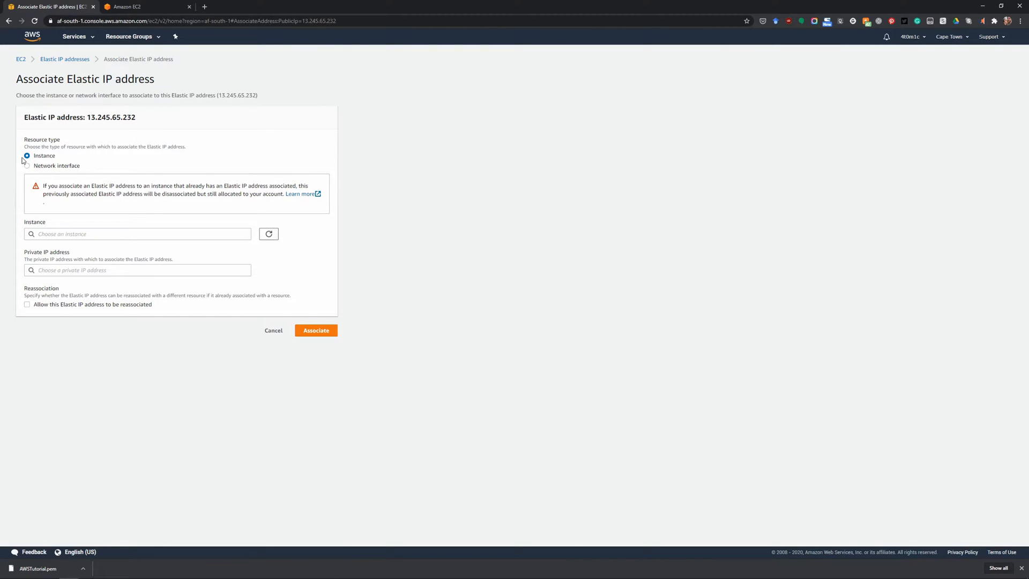
{"action": "left_click", "coordinate": [69, 235]}
{"action": "left_click", "coordinate": [65, 249]}
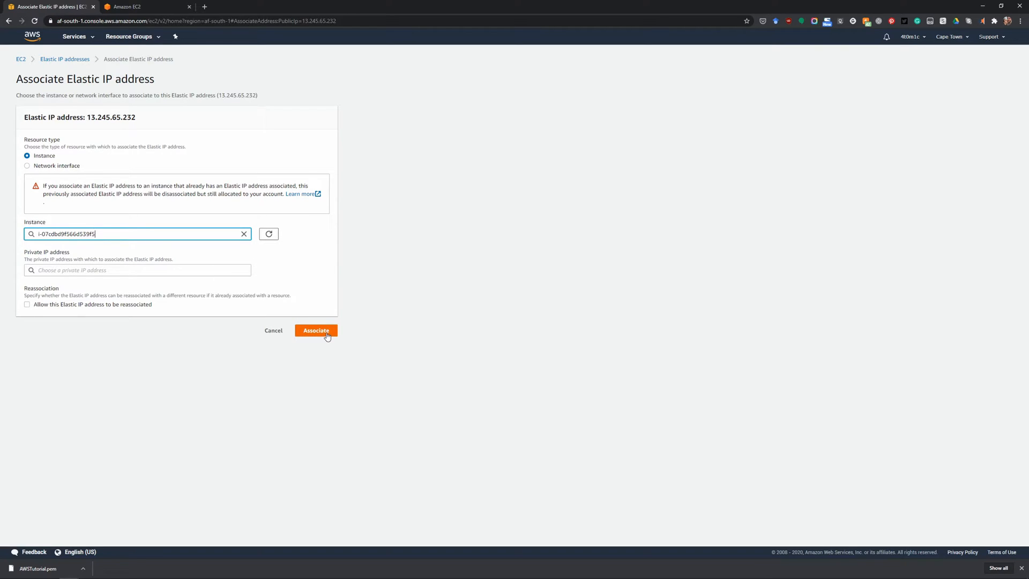
{"action": "left_click", "coordinate": [109, 266]}
{"action": "left_click", "coordinate": [280, 267]}
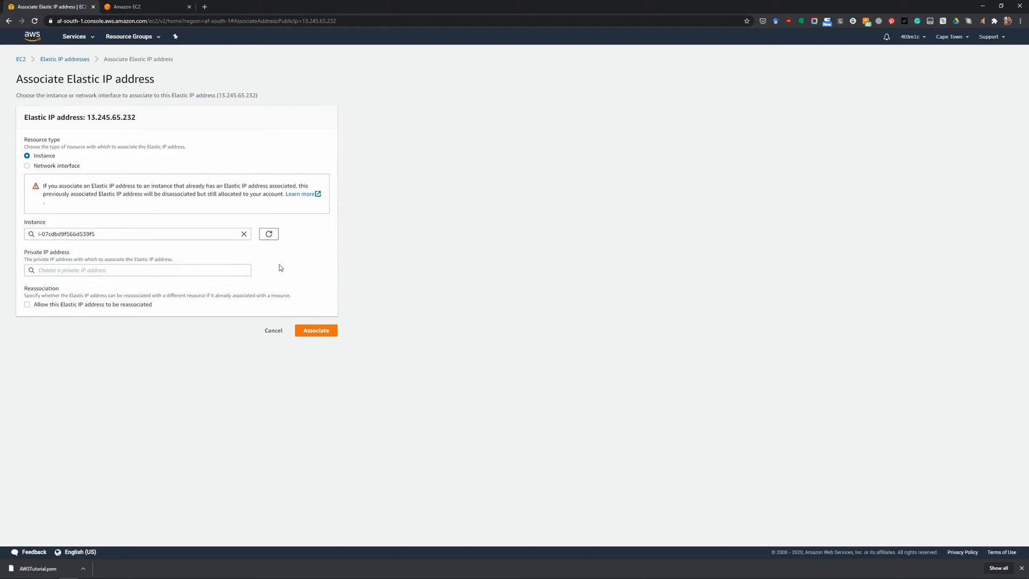
{"action": "left_click", "coordinate": [327, 330]}
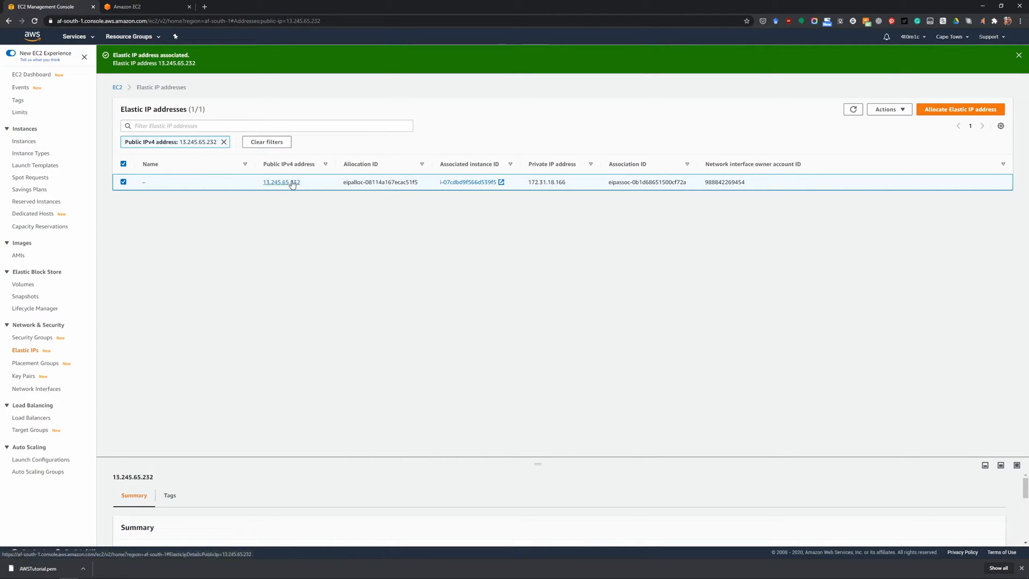
Review the Elastic IP's private and public addresses and the EC2 dashboard, and return to the instances list.
{"action": "double_click", "coordinate": [540, 183]}
{"action": "left_click", "coordinate": [576, 186]}
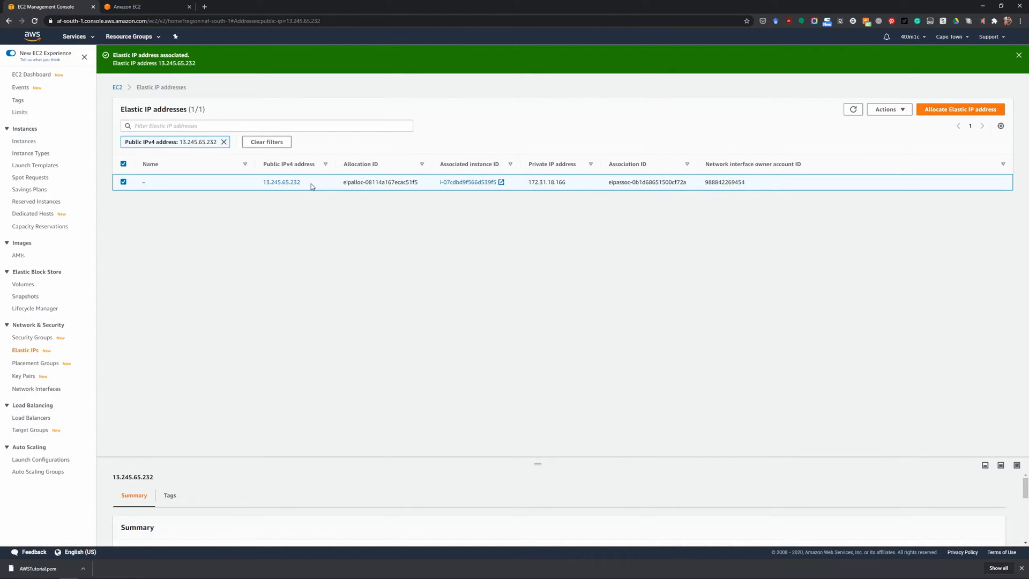
{"action": "left_click_drag", "start_coordinate": [320, 185], "coordinate": [236, 186]}
{"action": "left_click", "coordinate": [374, 240]}
{"action": "left_click", "coordinate": [36, 78]}
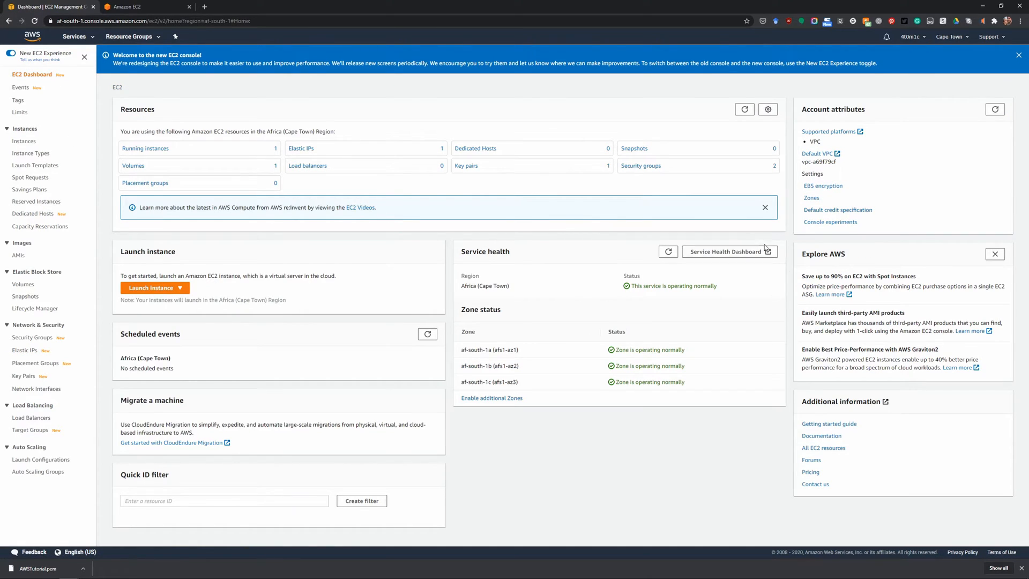
{"action": "left_click", "coordinate": [24, 141]}
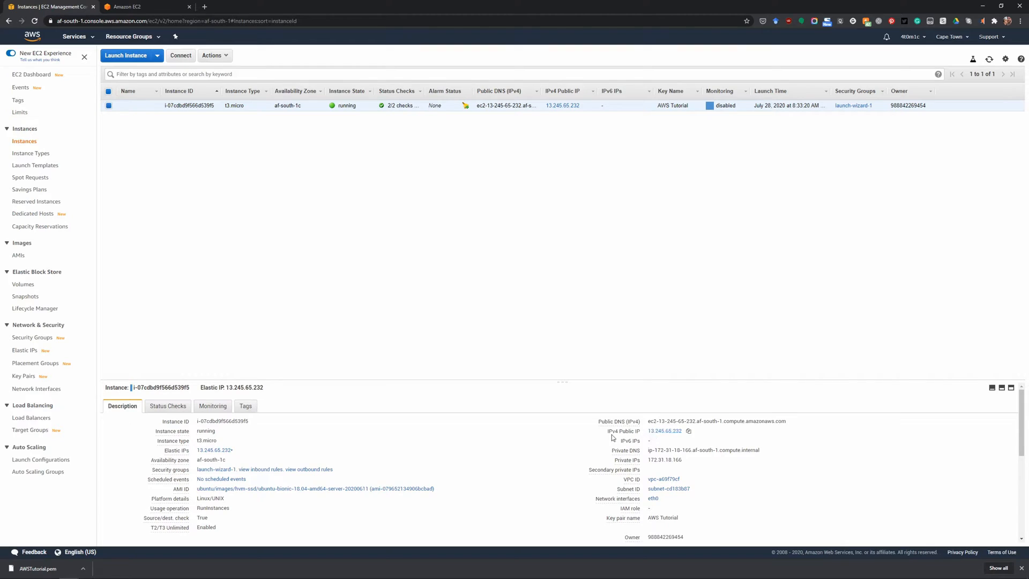
{"action": "left_click_drag", "start_coordinate": [609, 432], "coordinate": [638, 434]}
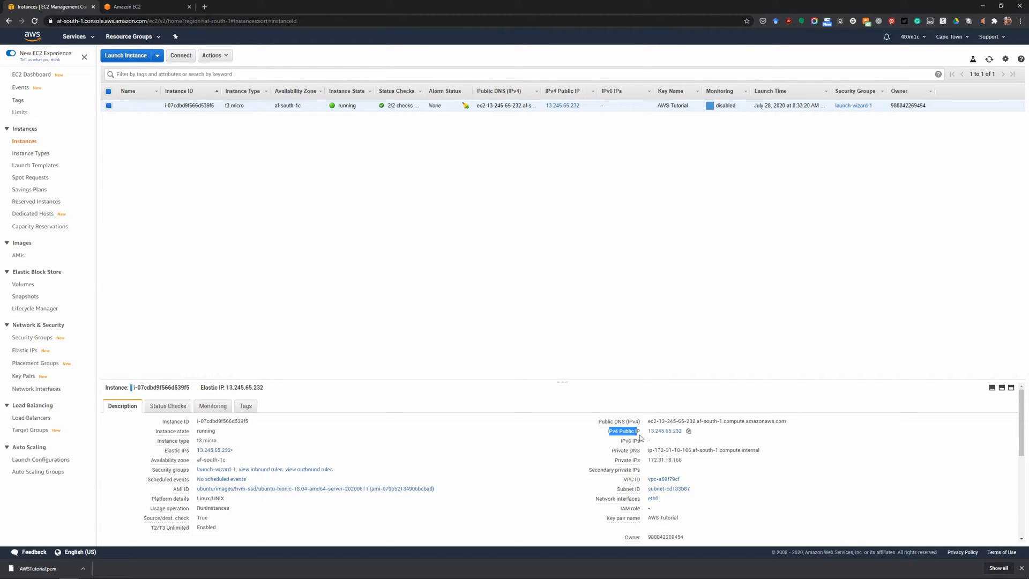
{"action": "left_click", "coordinate": [689, 430]}
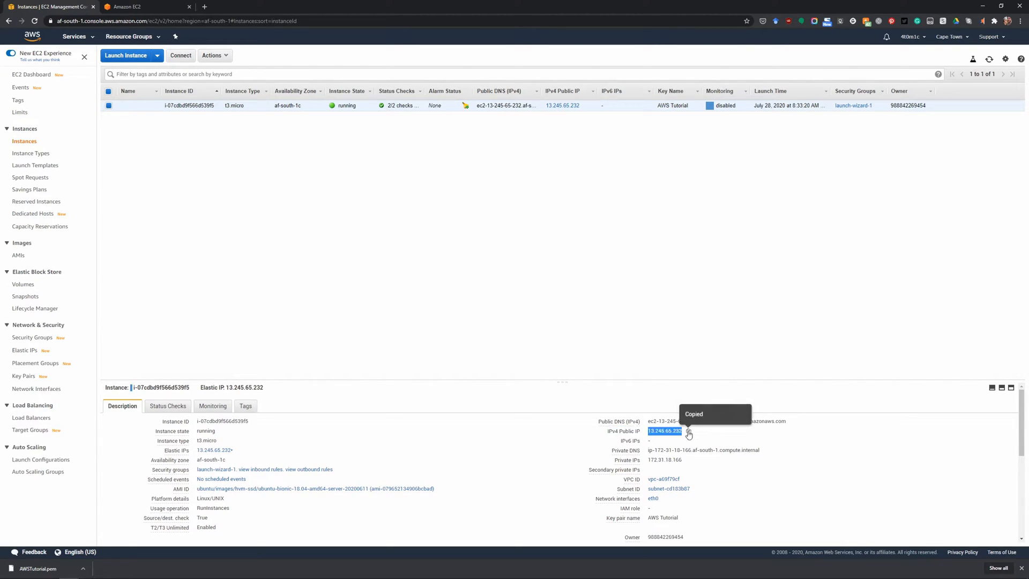
{"action": "key", "text": "alt+Tab"}
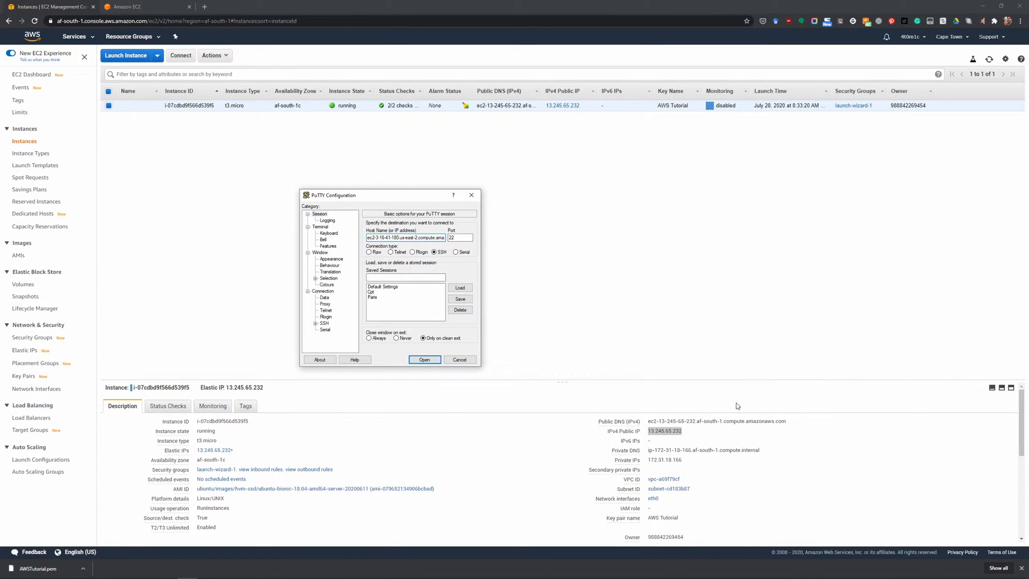
Copy the instance's public DNS from its description and paste it as the host name in the PuTTY session.
{"action": "left_click", "coordinate": [700, 427]}
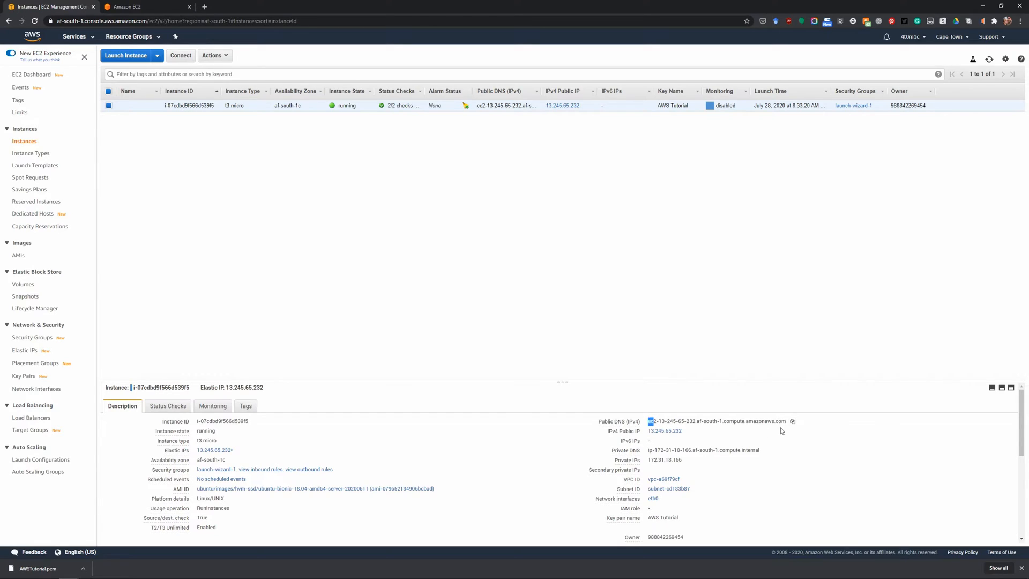
{"action": "left_click", "coordinate": [792, 422]}
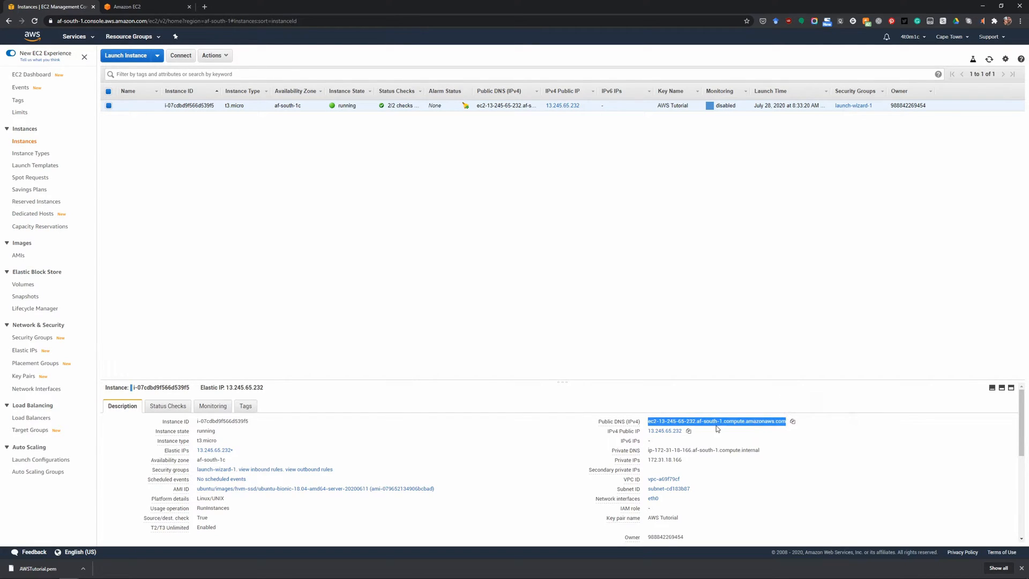
{"action": "key", "text": "alt+Tab"}
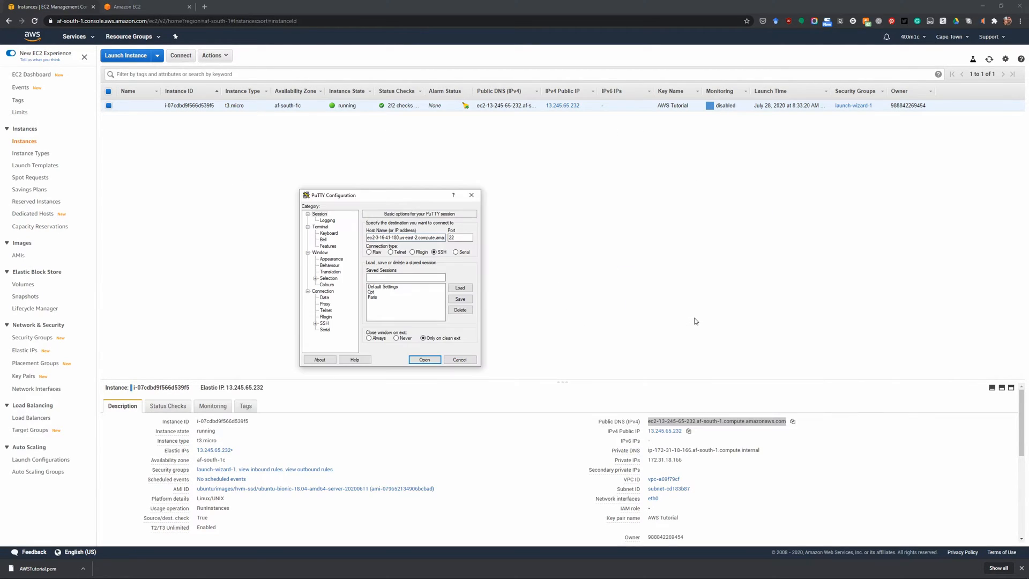
{"action": "double_click", "coordinate": [421, 237]}
{"action": "key", "text": "ctrl+v"}
Save the PuTTY session under the name AWS Tut.
{"action": "left_click", "coordinate": [407, 277]}
{"action": "type", "text": "A"}
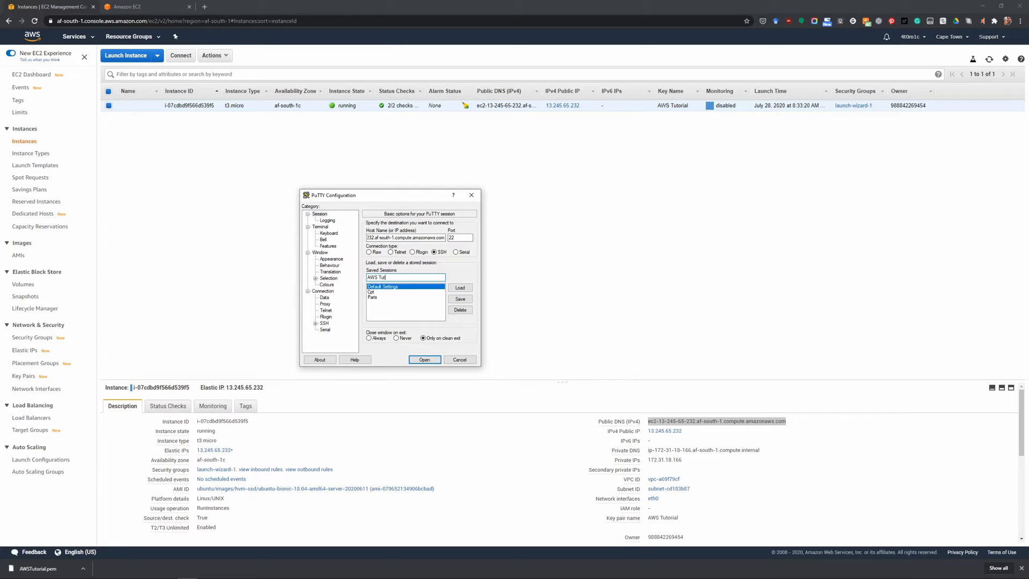
{"action": "left_click", "coordinate": [459, 299]}
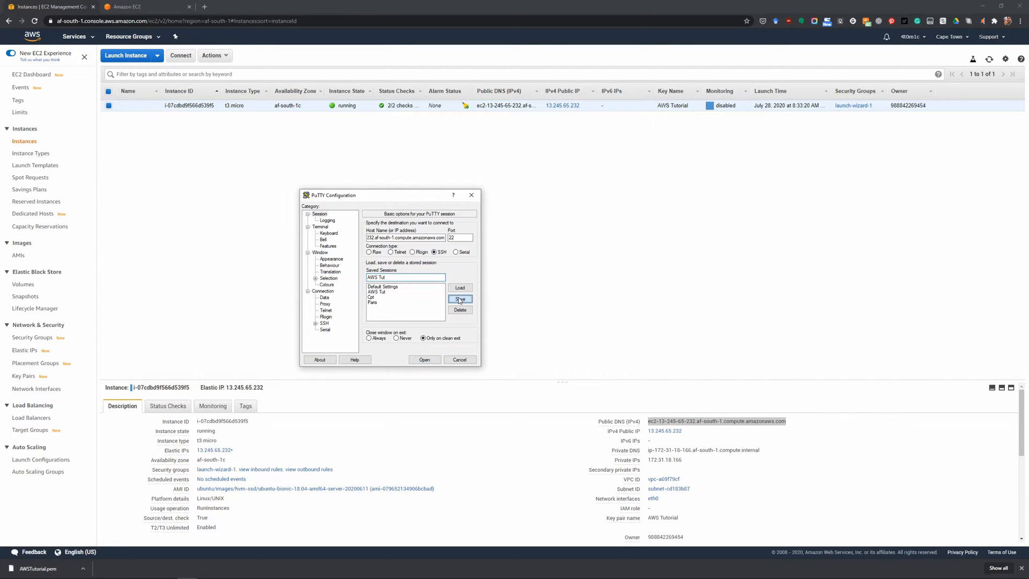
Select the saved session AWS Tut and load its settings.
{"action": "left_click_drag", "start_coordinate": [386, 195], "coordinate": [429, 188]}
{"action": "left_click", "coordinate": [427, 286]}
{"action": "left_click", "coordinate": [425, 295]}
{"action": "left_click", "coordinate": [425, 291]}
{"action": "left_click", "coordinate": [428, 285]}
{"action": "left_click", "coordinate": [429, 281]}
{"action": "left_click", "coordinate": [431, 285]}
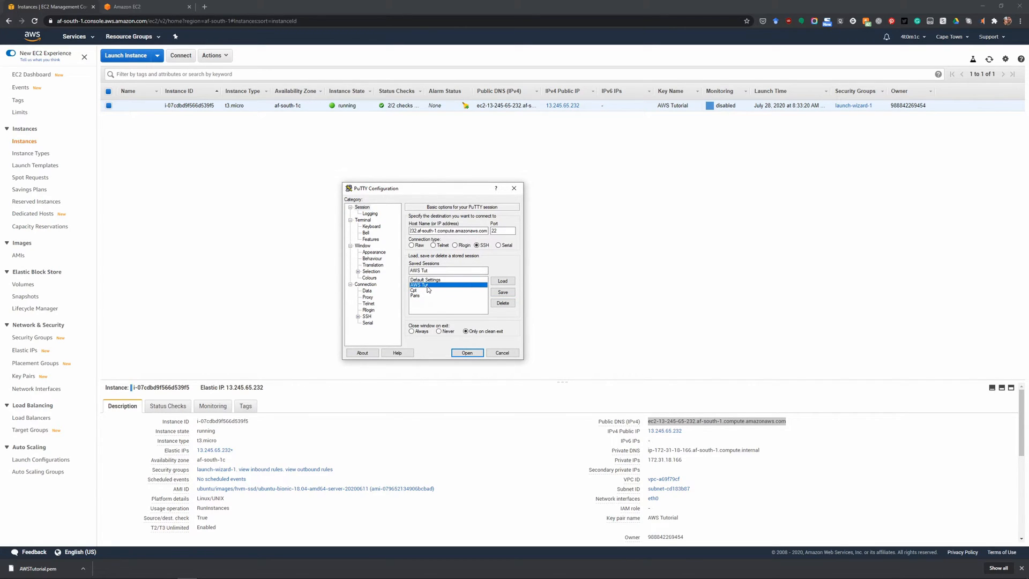
{"action": "left_click", "coordinate": [506, 283]}
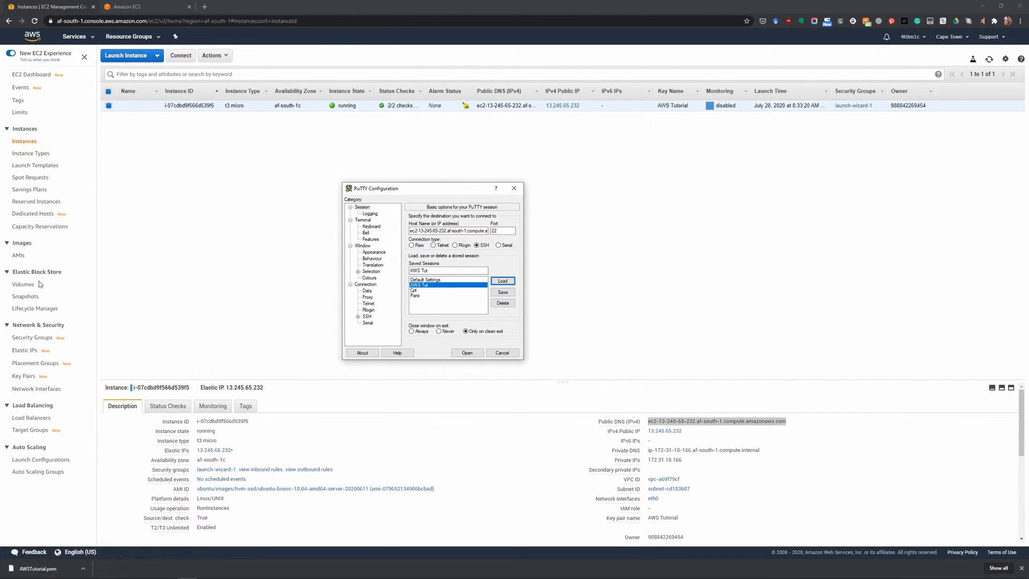
Set AWSTut.ppk from the Downloads folder as the private key file for SSH authentication.
{"action": "left_click", "coordinate": [368, 317]}
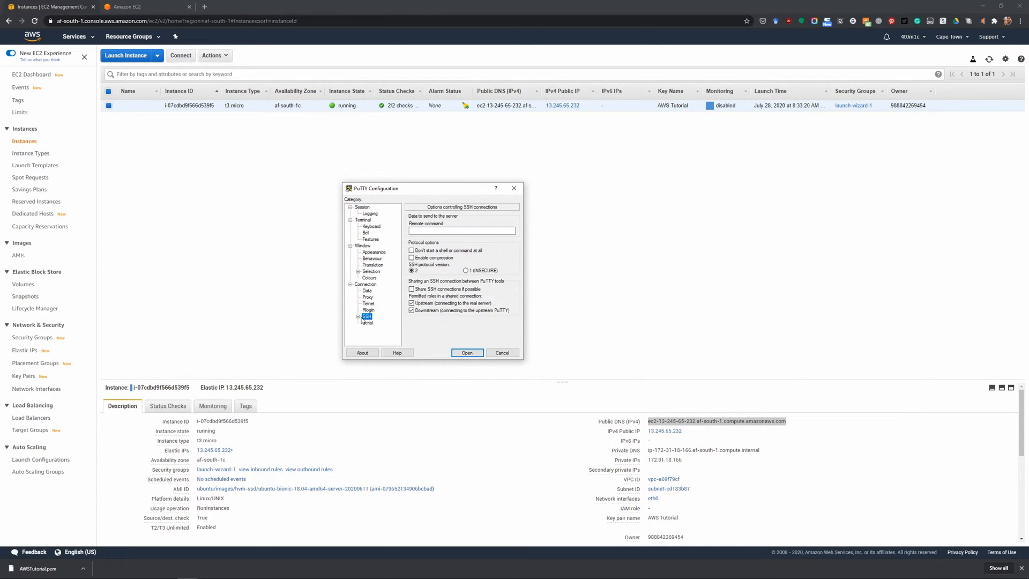
{"action": "left_click", "coordinate": [358, 316]}
{"action": "left_click", "coordinate": [374, 310]}
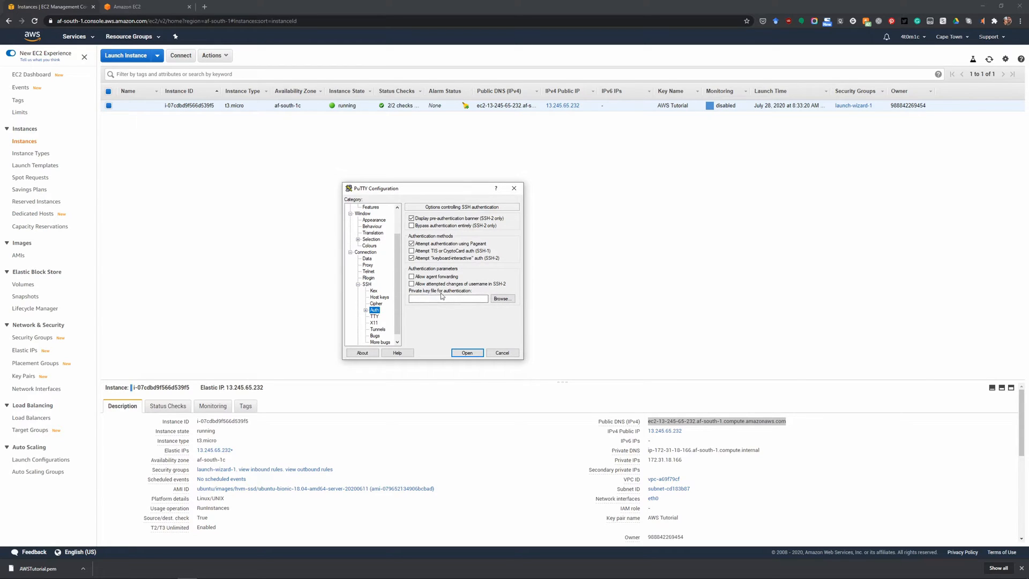
{"action": "left_click", "coordinate": [501, 301]}
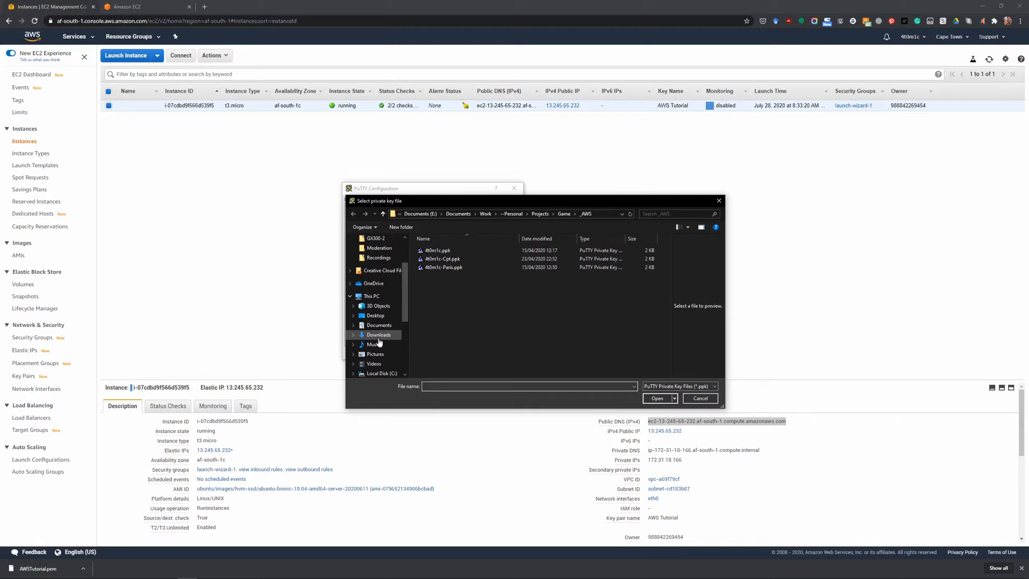
{"action": "left_click", "coordinate": [378, 334]}
{"action": "left_click", "coordinate": [431, 258]}
{"action": "left_click", "coordinate": [667, 402]}
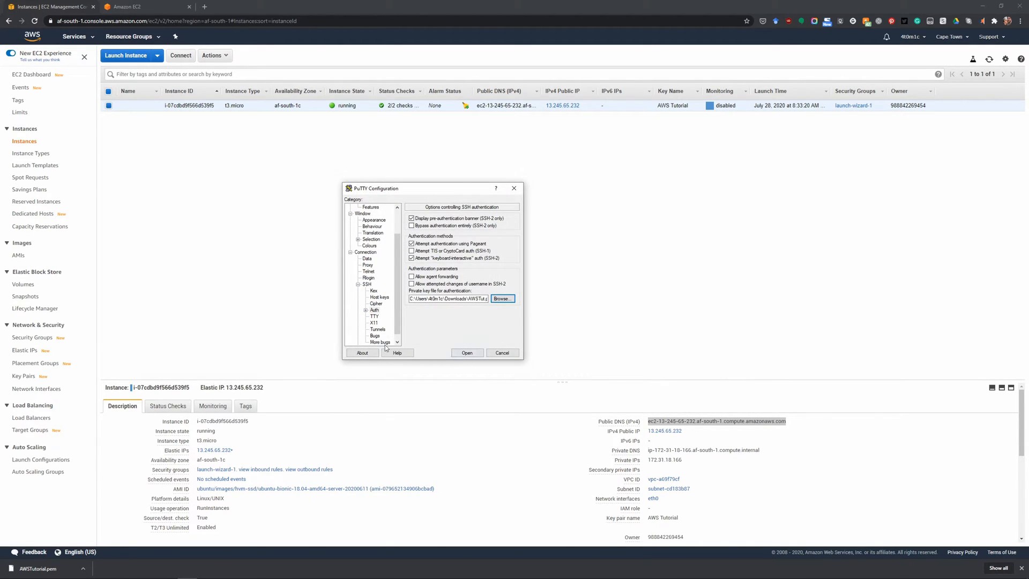
Return to the basic session options and save the current settings over the stored session AWS Tut.
{"action": "scroll", "coordinate": [365, 256], "scroll_direction": "up", "scroll_amount": 2}
{"action": "left_click", "coordinate": [362, 208]}
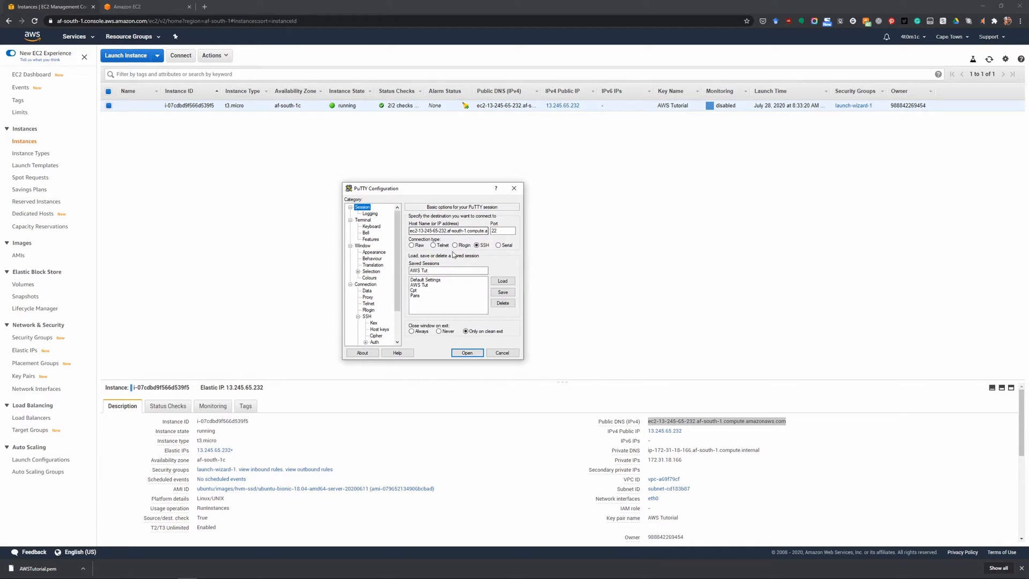
{"action": "left_click", "coordinate": [430, 286]}
{"action": "left_click", "coordinate": [503, 293]}
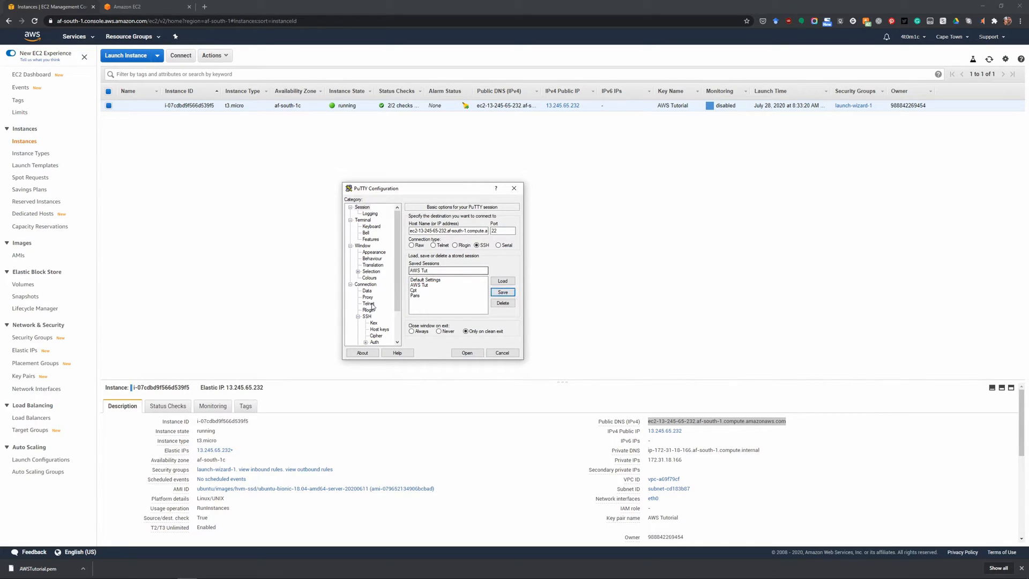
Open the PuTTY connection to the instance and accept the server's host key.
{"action": "left_click", "coordinate": [375, 343]}
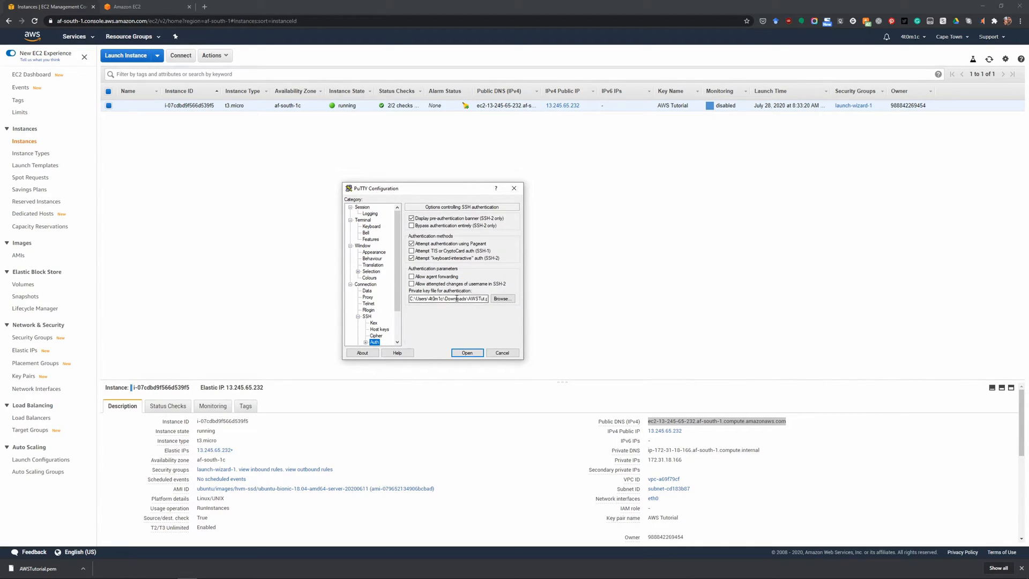
{"action": "left_click", "coordinate": [472, 353]}
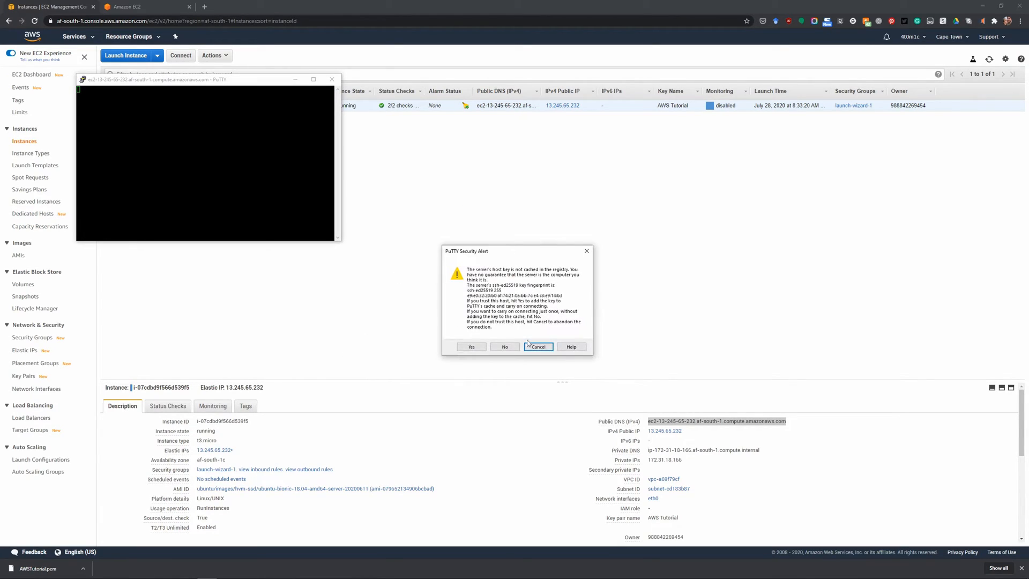
{"action": "left_click", "coordinate": [470, 347]}
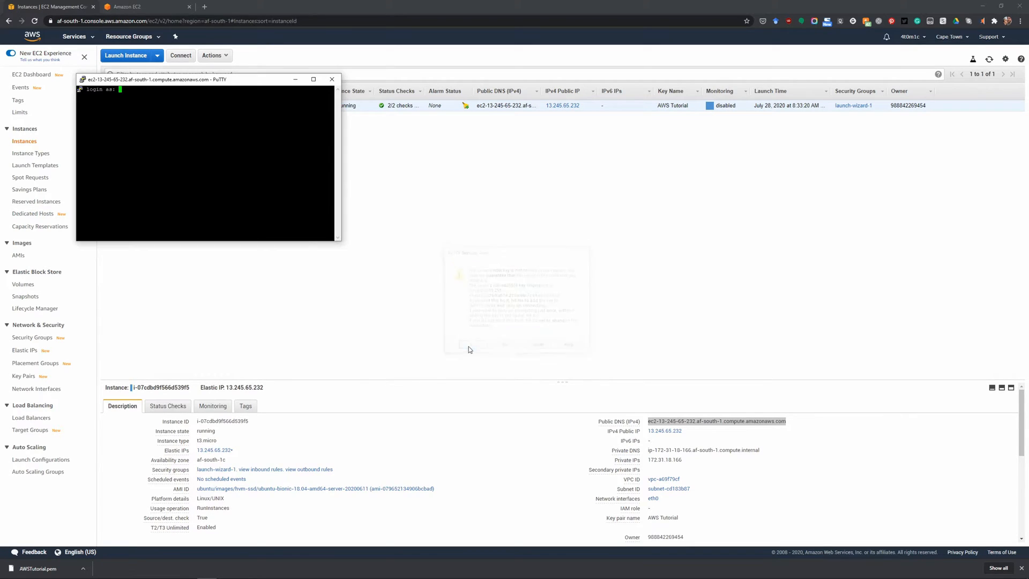
Move the terminal window towards the middle of the screen and log in to the server as ubuntu.
{"action": "left_click_drag", "start_coordinate": [152, 81], "coordinate": [444, 176]}
{"action": "type", "text": "ubuntu"}
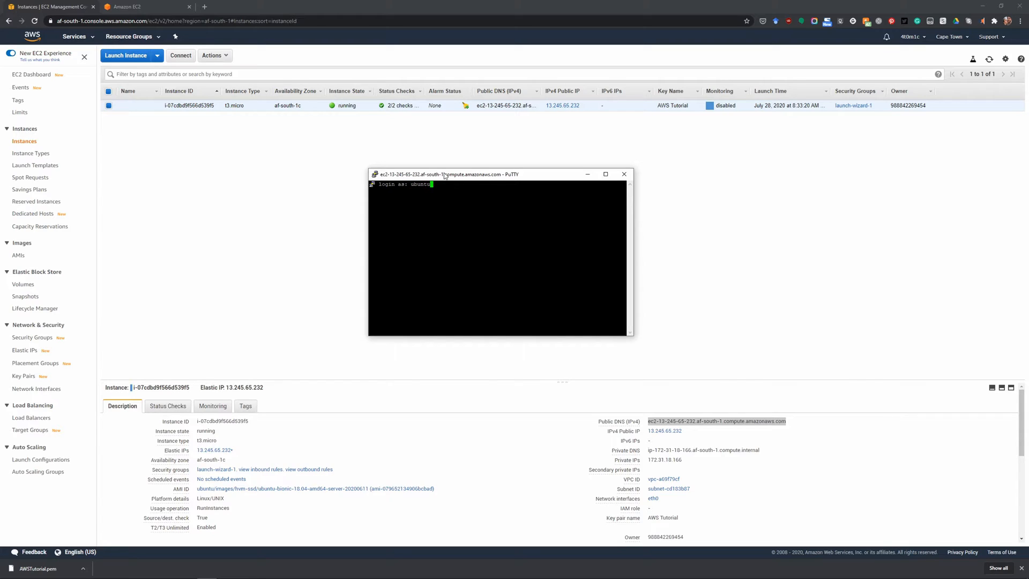
{"action": "key", "text": "Return"}
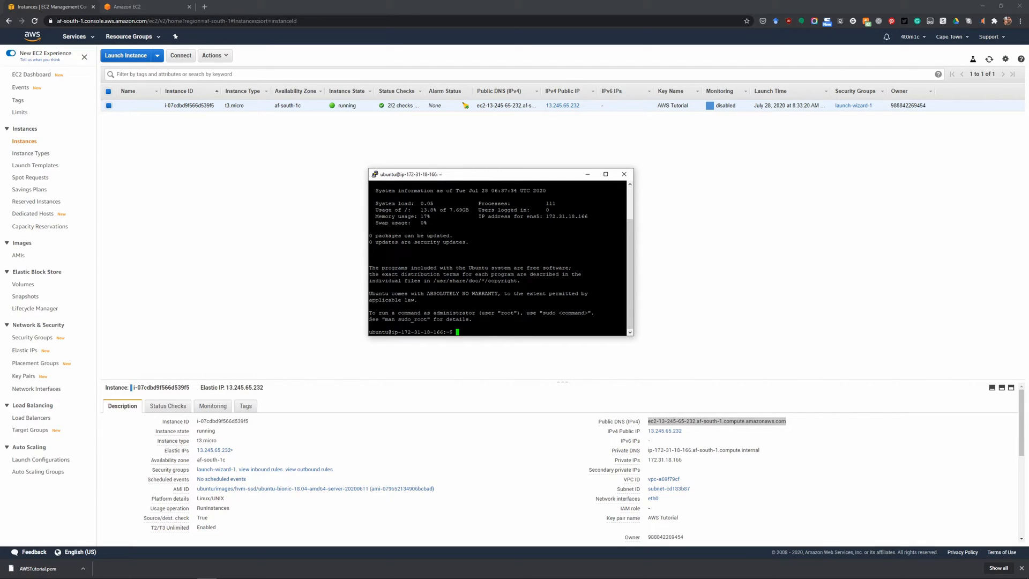
Run htop on the server and enlarge the terminal window to show more of the process list.
{"action": "left_click", "coordinate": [605, 174]}
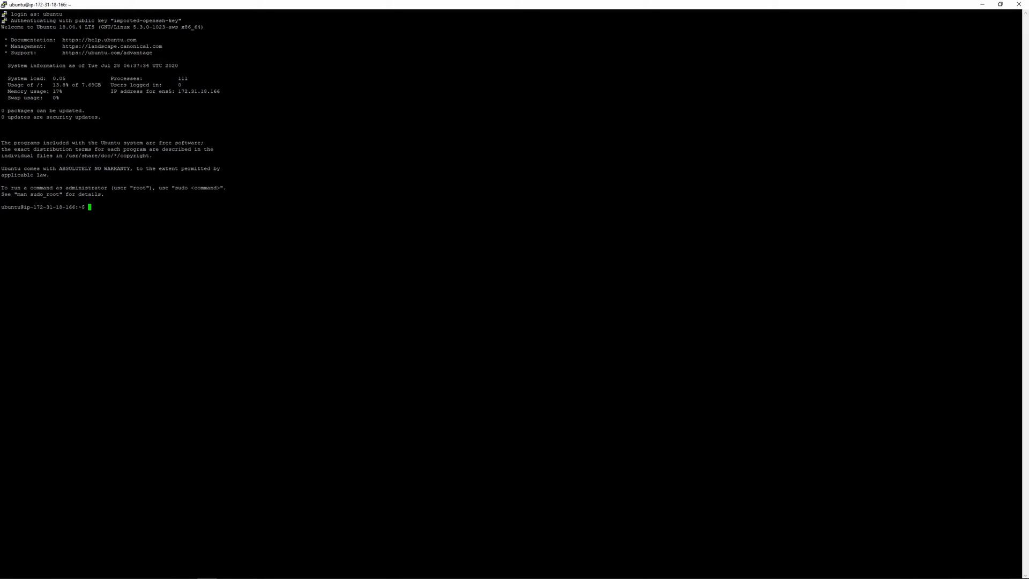
{"action": "left_click_drag", "start_coordinate": [254, 9], "coordinate": [480, 184]}
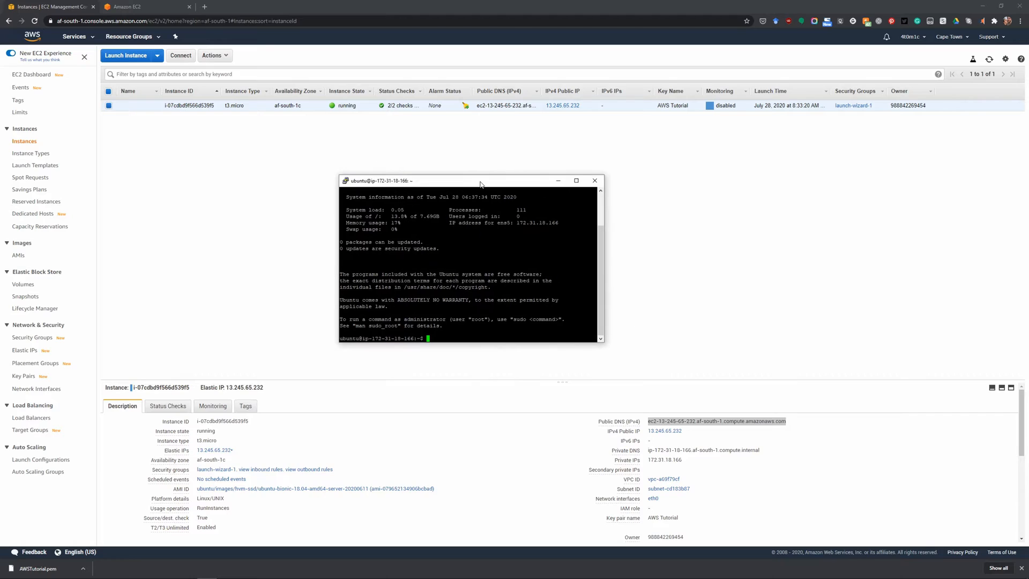
{"action": "type", "text": "htc"}
{"action": "type", "text": "p"}
{"action": "key", "text": "Return"}
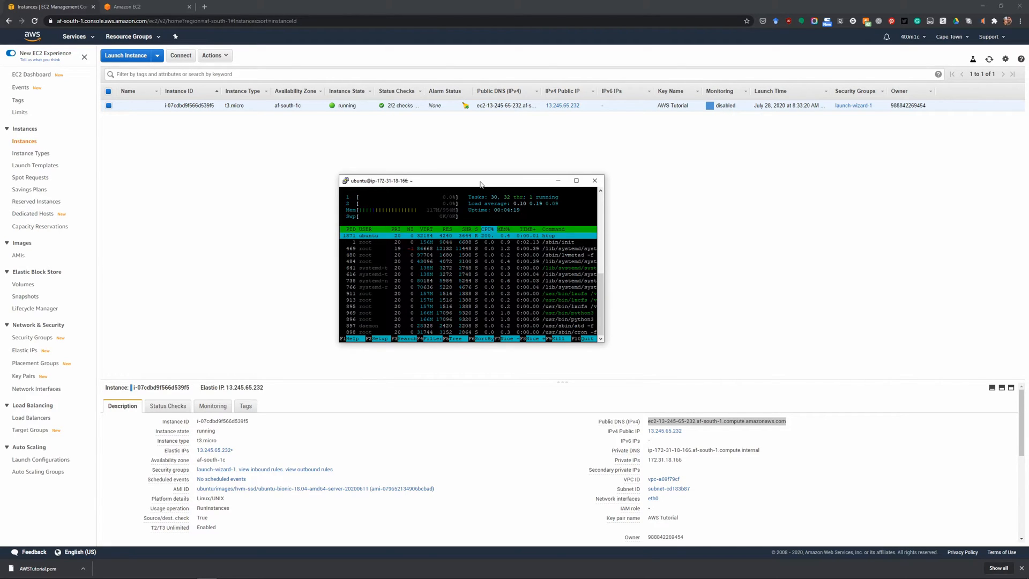
{"action": "left_click_drag", "start_coordinate": [341, 173], "coordinate": [220, 110]}
{"action": "left_click_drag", "start_coordinate": [386, 124], "coordinate": [504, 173]}
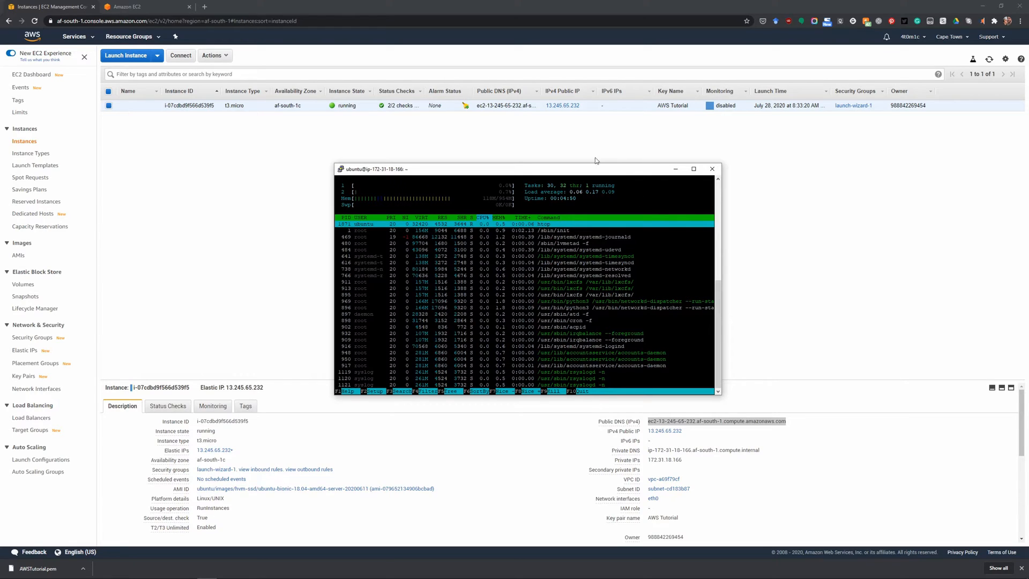
Switch to the PuTTY Key Generator and close it.
{"action": "left_click", "coordinate": [570, 144]}
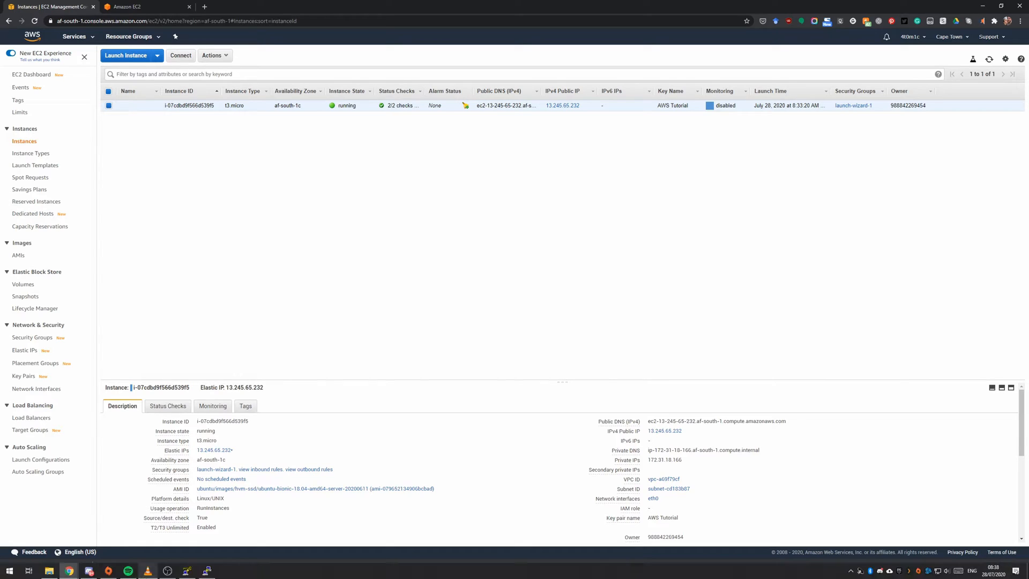
{"action": "left_click", "coordinate": [188, 569]}
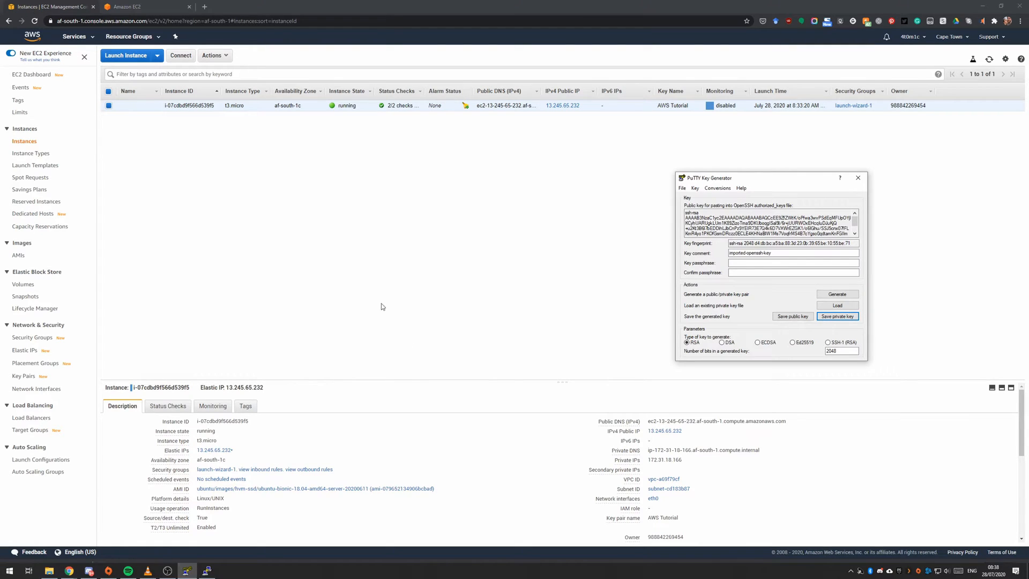
{"action": "left_click", "coordinate": [858, 177]}
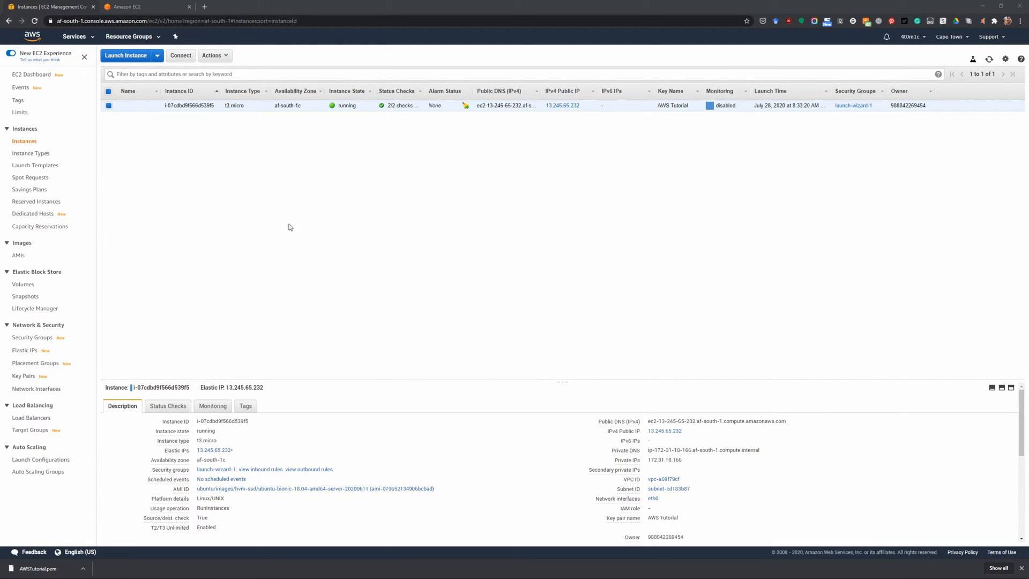
Launch WinSCP and start a new site in its login dialog.
{"action": "left_click", "coordinate": [8, 573]}
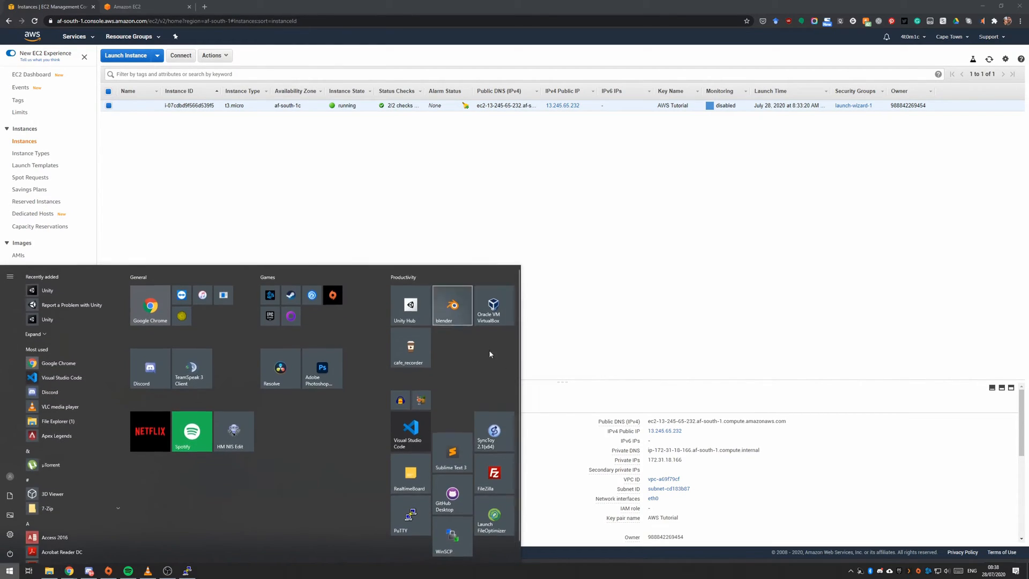
{"action": "left_click", "coordinate": [445, 546]}
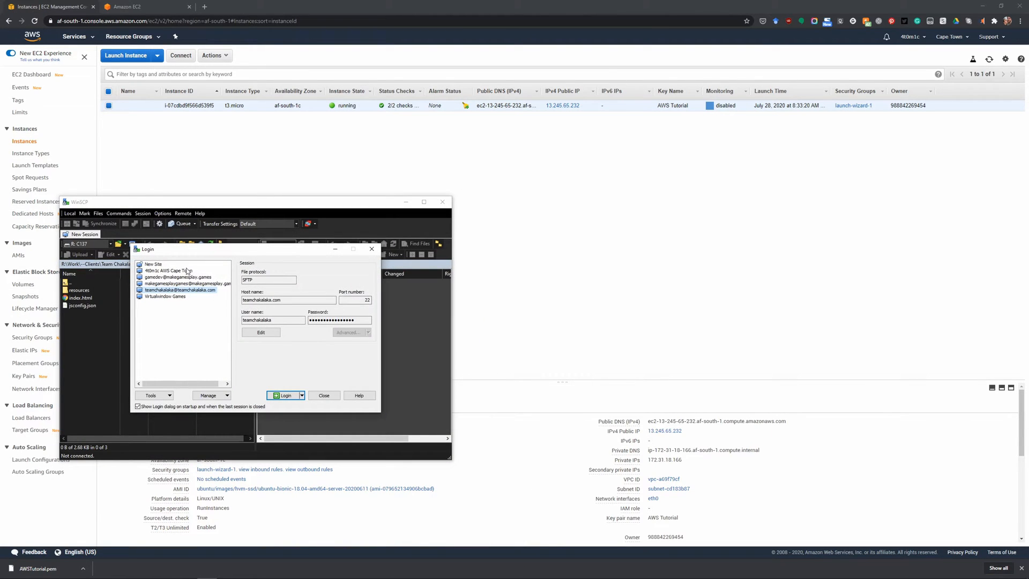
{"action": "left_click", "coordinate": [156, 264]}
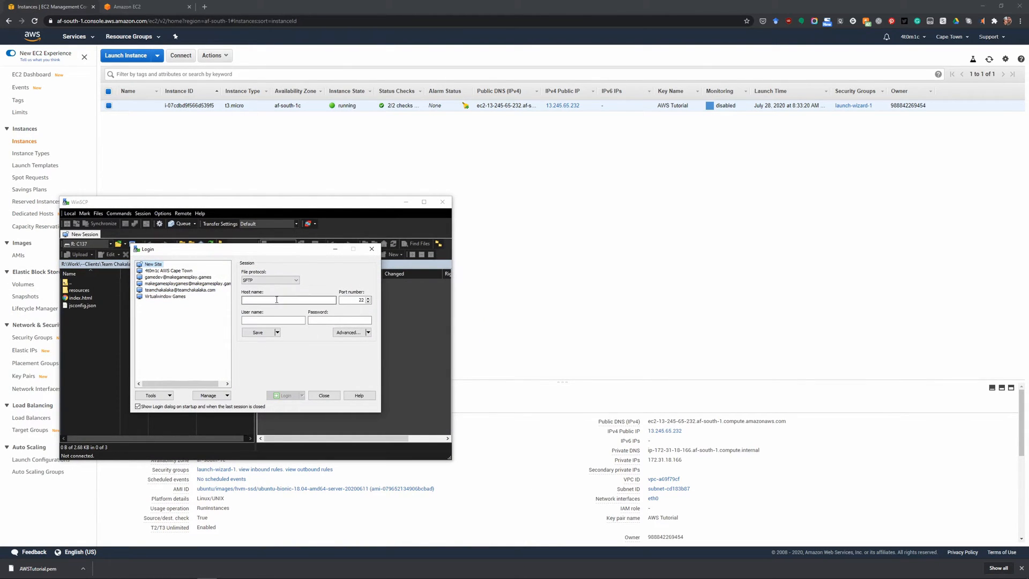
Try SCP and FTP as the new site's file protocol and set it back to SFTP.
{"action": "left_click", "coordinate": [274, 280]}
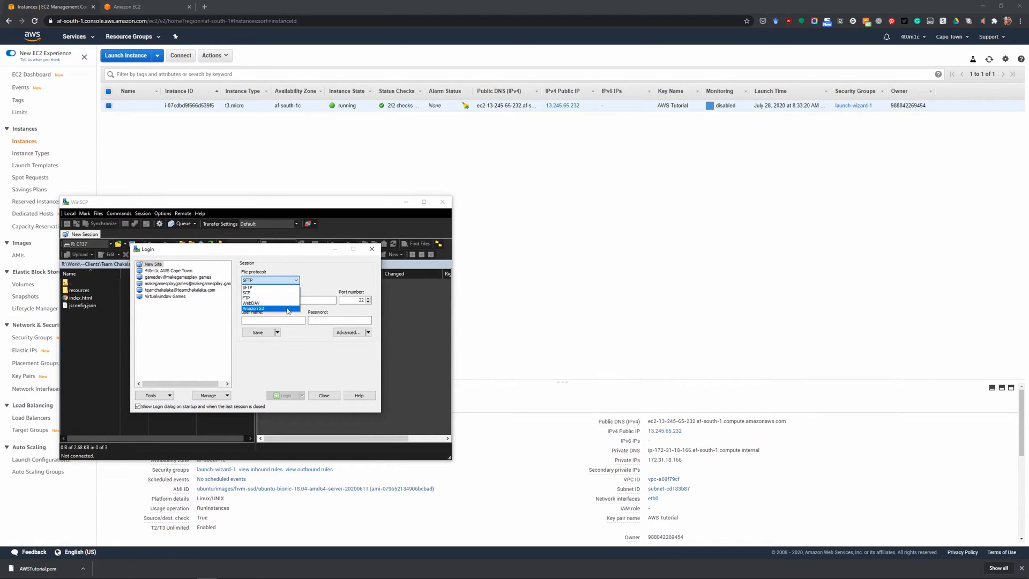
{"action": "left_click", "coordinate": [271, 293]}
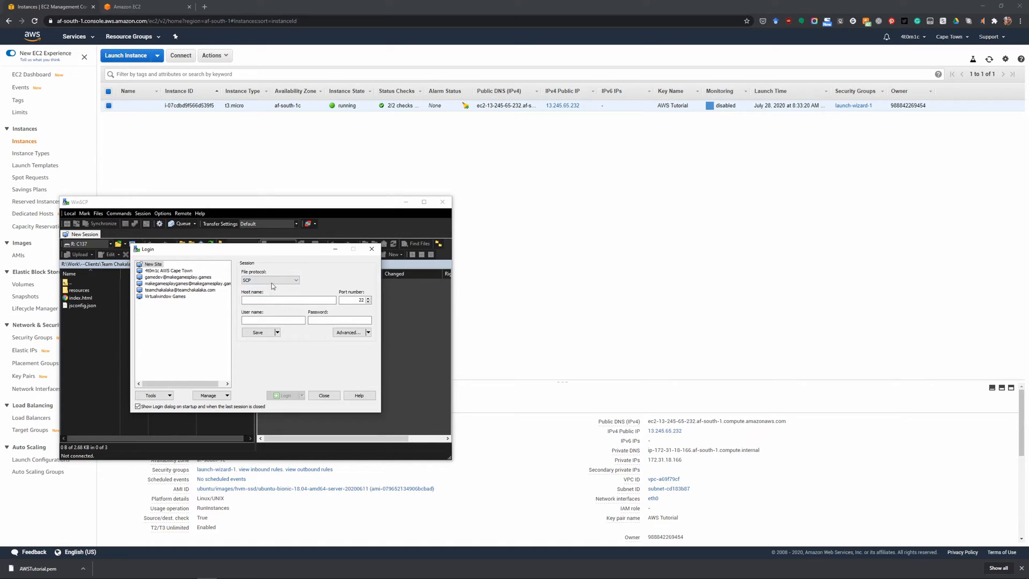
{"action": "left_click", "coordinate": [271, 281]}
{"action": "left_click", "coordinate": [271, 298]}
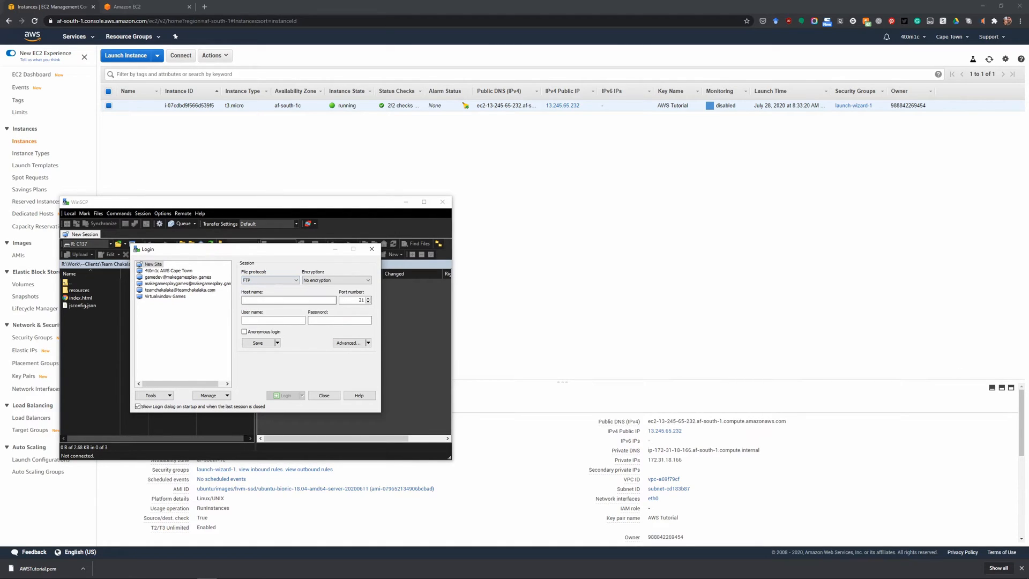
{"action": "left_click", "coordinate": [270, 280]}
{"action": "left_click", "coordinate": [283, 288]}
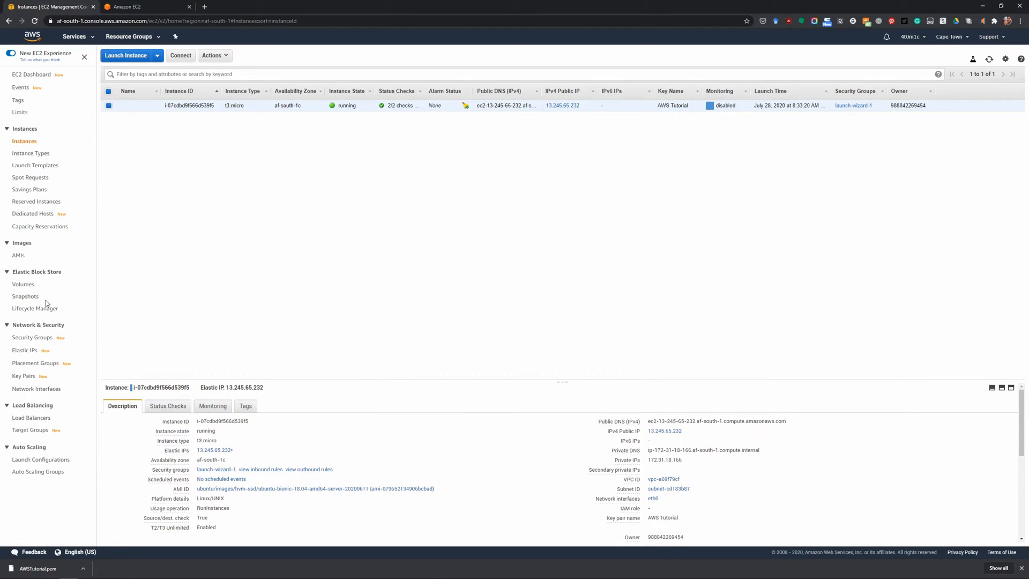
Examine the inbound rules of the security group launch-wizard-1 in the EC2 console for the allowed SSH port, and return to WinSCP.
{"action": "left_click", "coordinate": [35, 341]}
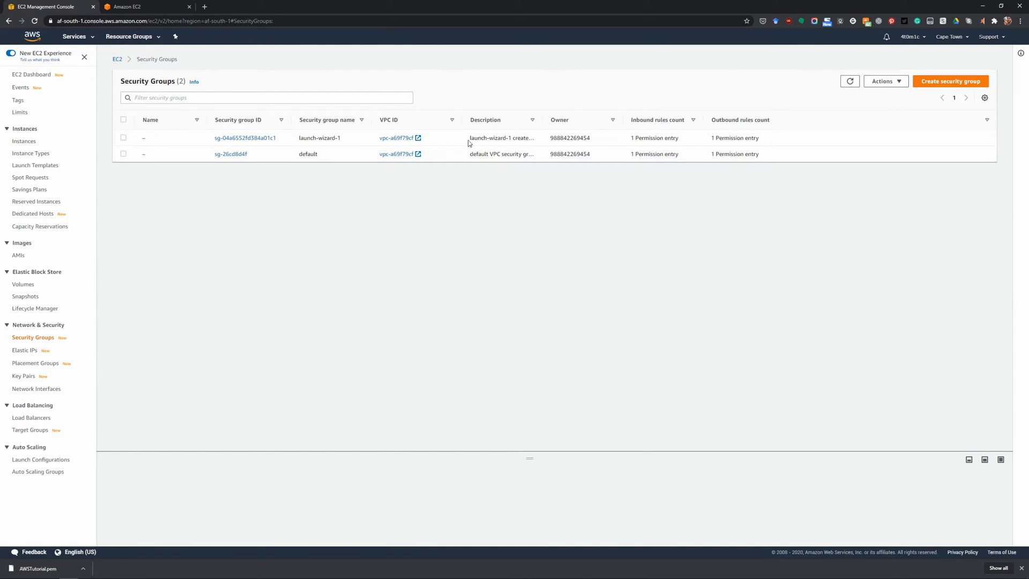
{"action": "left_click", "coordinate": [251, 139]}
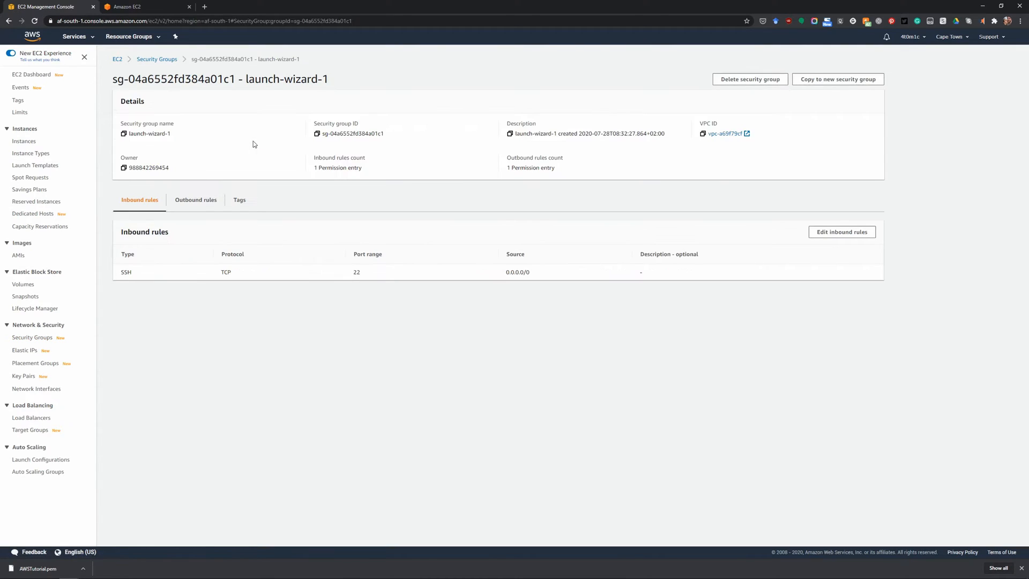
{"action": "left_click_drag", "start_coordinate": [121, 272], "coordinate": [395, 272]}
{"action": "left_click", "coordinate": [390, 275]}
{"action": "left_click", "coordinate": [361, 274]}
{"action": "key", "text": "alt+Tab"}
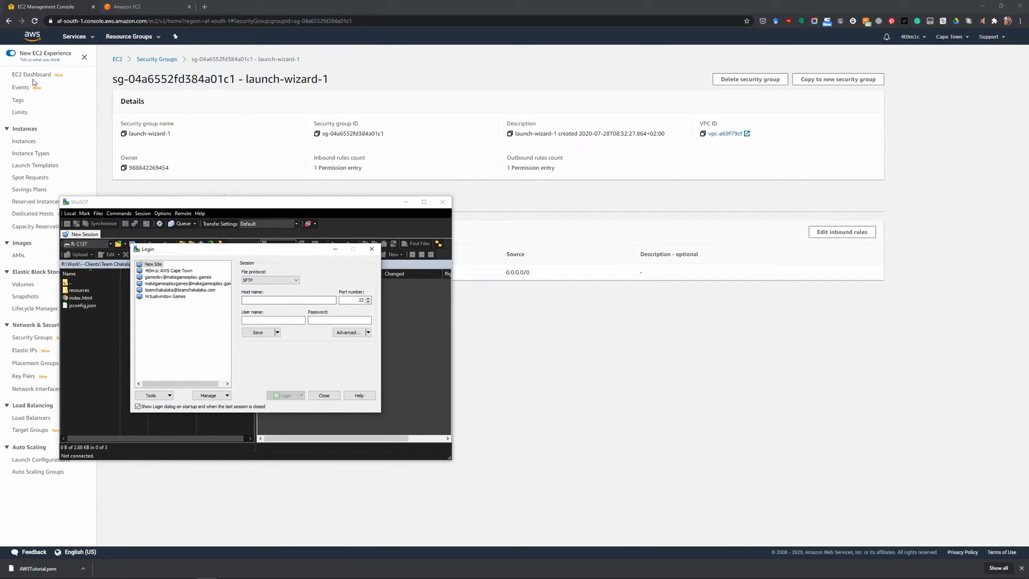
Copy the instance's public DNS from the EC2 console into the WinSCP site's host name and set the user name to ubuntu.
{"action": "left_click", "coordinate": [25, 143]}
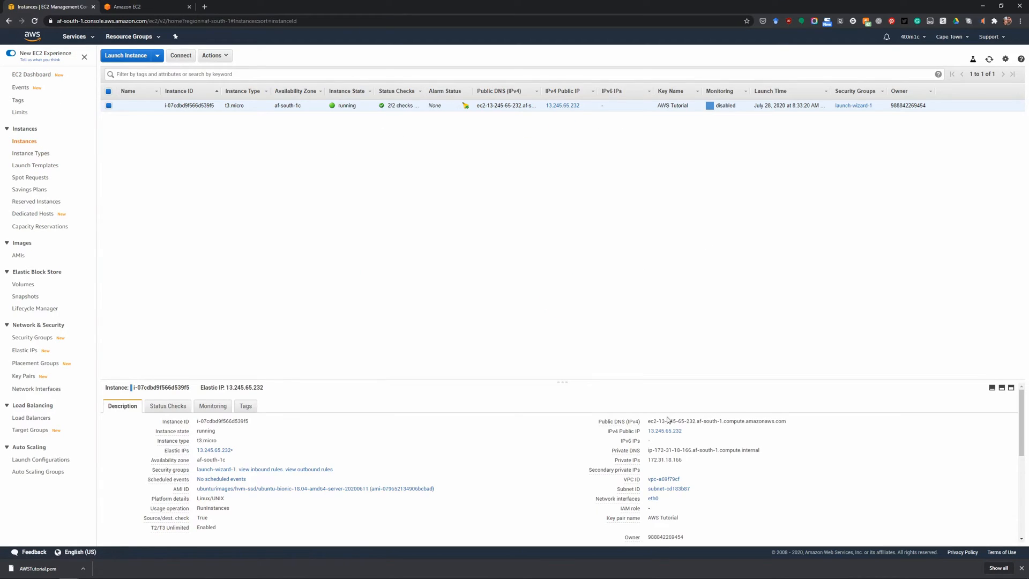
{"action": "left_click", "coordinate": [793, 422]}
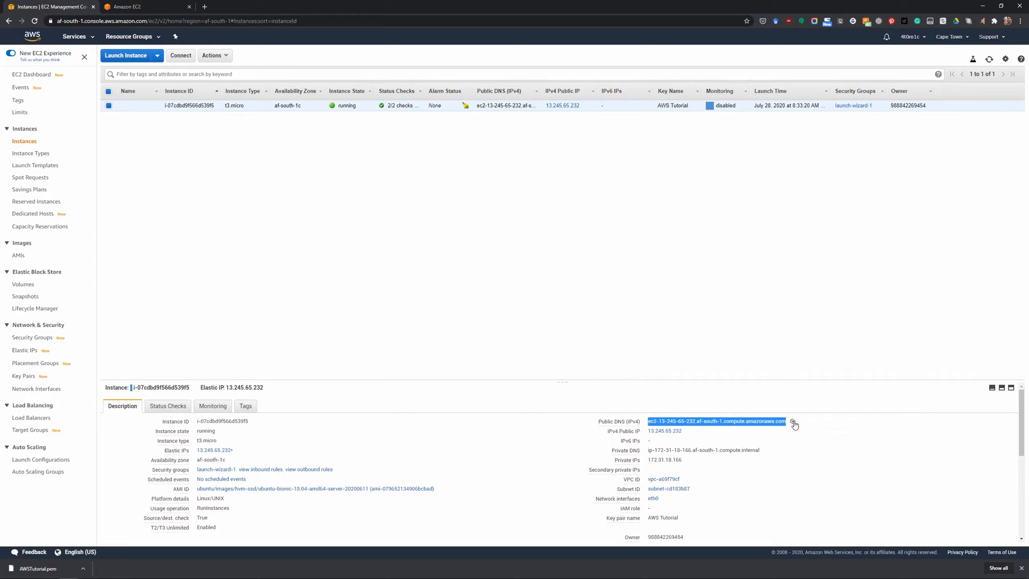
{"action": "key", "text": "alt+Tab"}
{"action": "left_click", "coordinate": [315, 300]}
{"action": "key", "text": "ctrl+v"}
{"action": "left_click", "coordinate": [286, 321]}
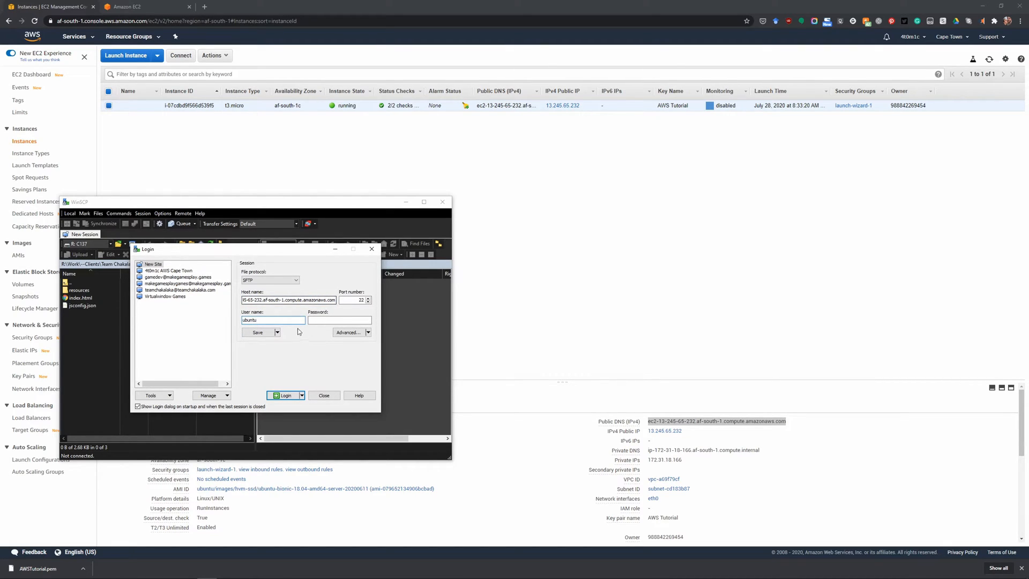
Set AWSTut.ppk from the Downloads folder as the SSH private key file in the site's advanced authentication settings.
{"action": "left_click", "coordinate": [348, 333]}
{"action": "left_click", "coordinate": [169, 320]}
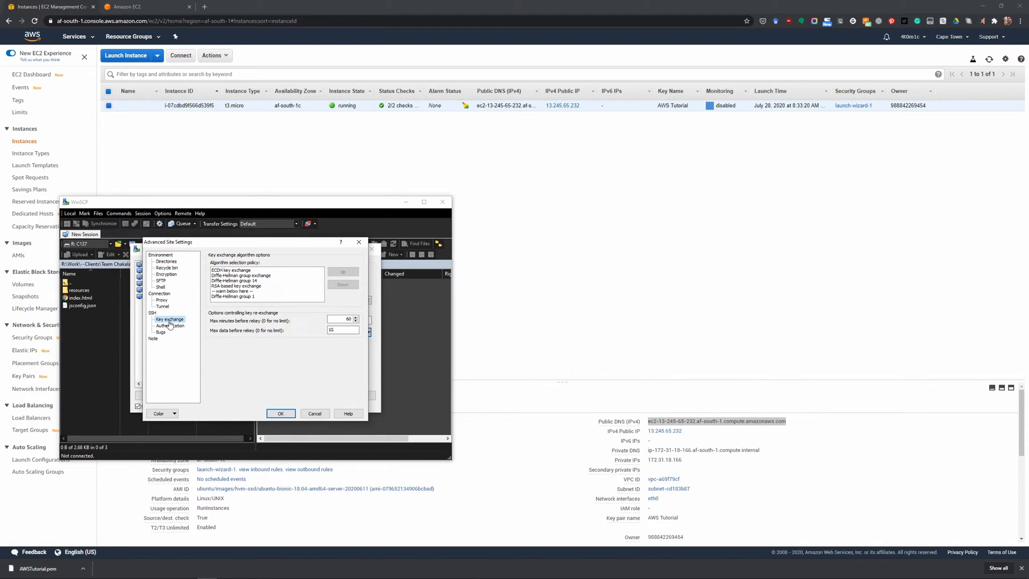
{"action": "left_click", "coordinate": [170, 326]}
{"action": "left_click", "coordinate": [353, 339]}
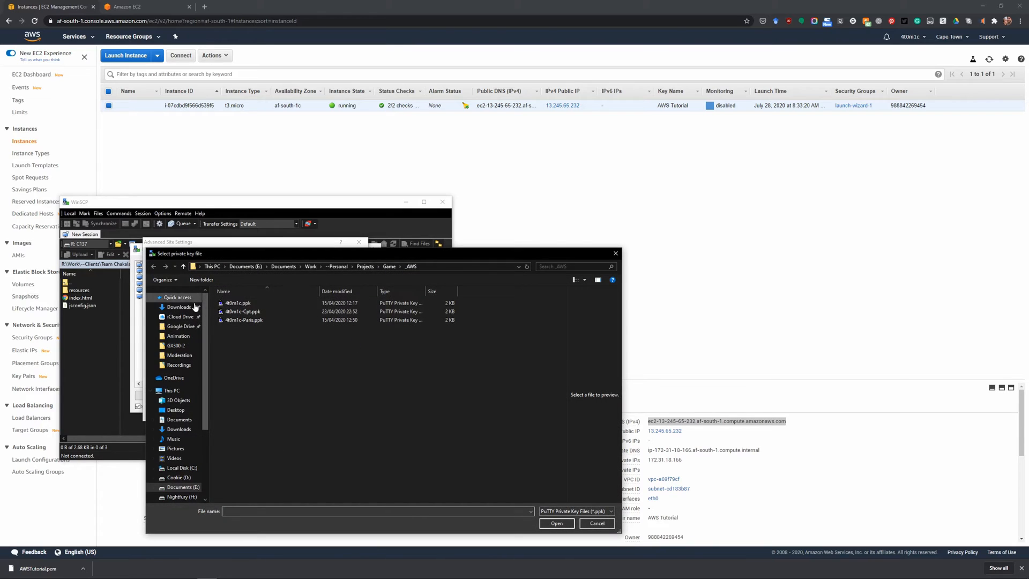
{"action": "left_click", "coordinate": [179, 307]}
{"action": "left_click", "coordinate": [232, 310]}
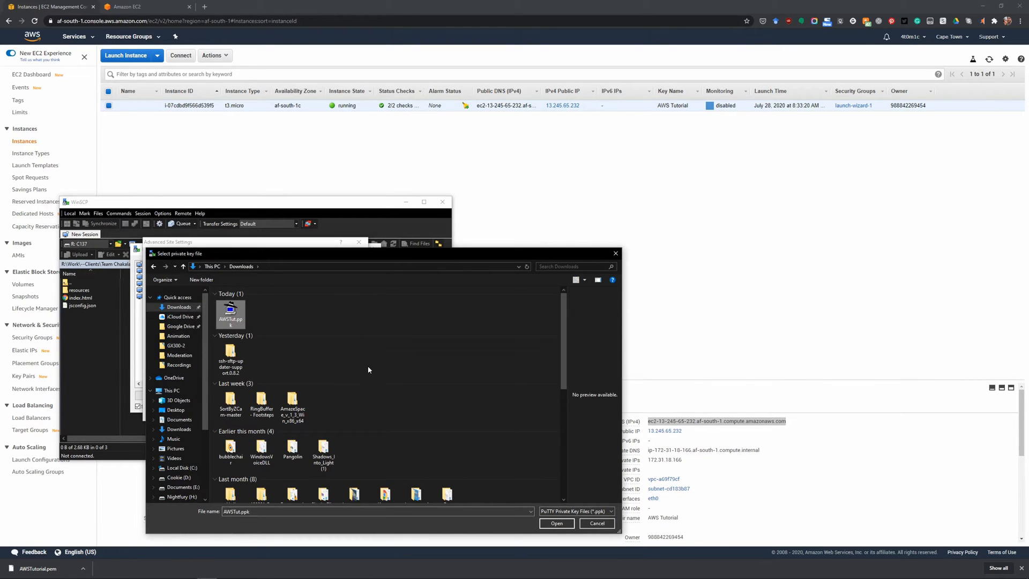
{"action": "left_click", "coordinate": [556, 524]}
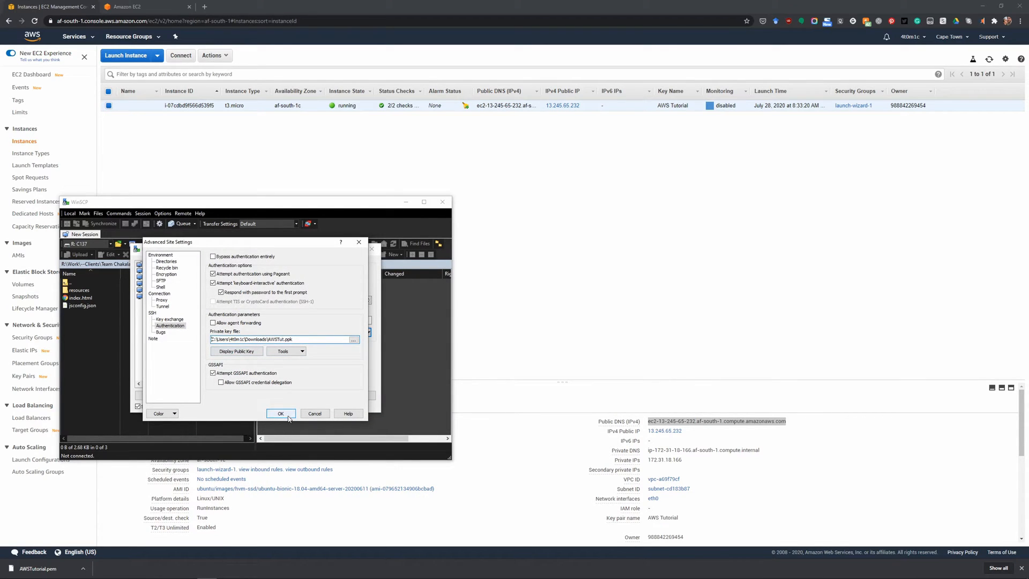
{"action": "left_click", "coordinate": [281, 413]}
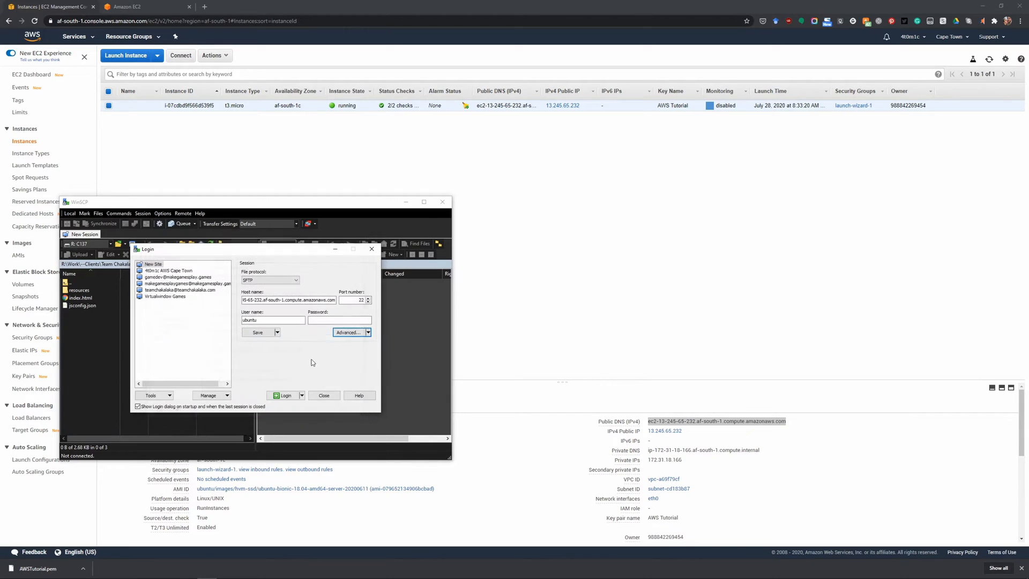
Save the WinSCP site under its suggested name and log in to the server with it.
{"action": "left_click", "coordinate": [258, 332]}
{"action": "left_click", "coordinate": [239, 369]}
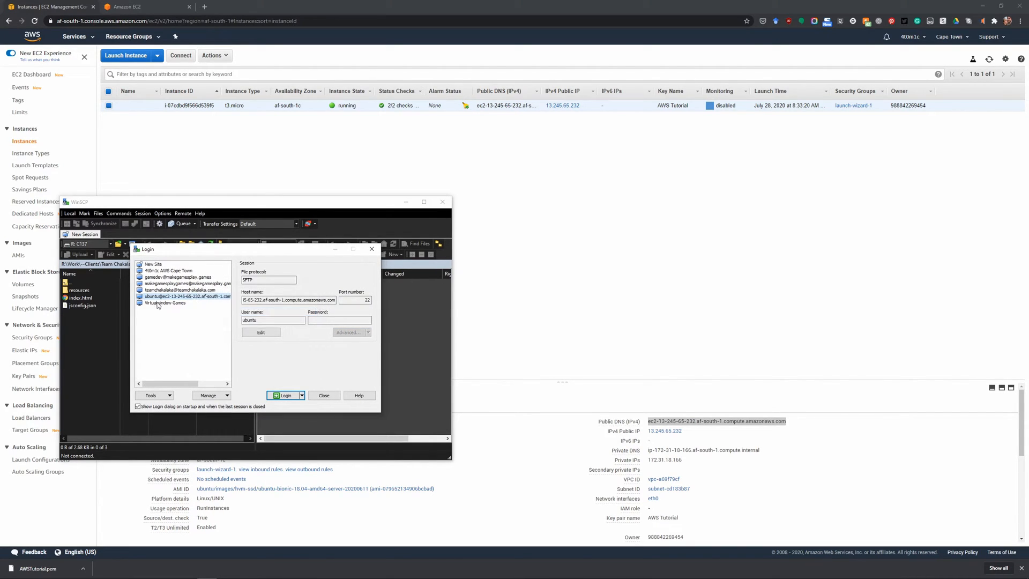
{"action": "left_click", "coordinate": [284, 395]}
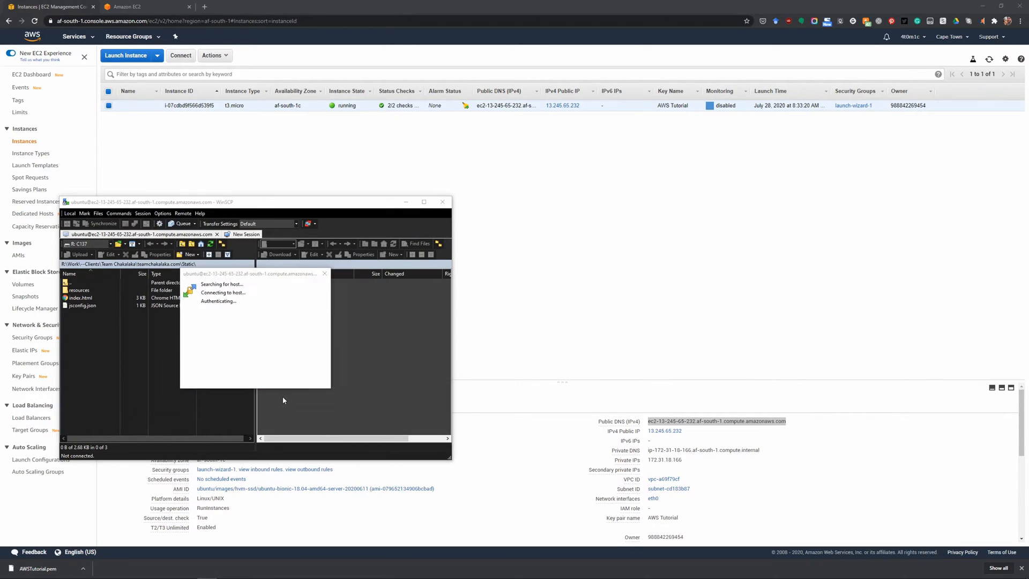
{"action": "left_click", "coordinate": [236, 394]}
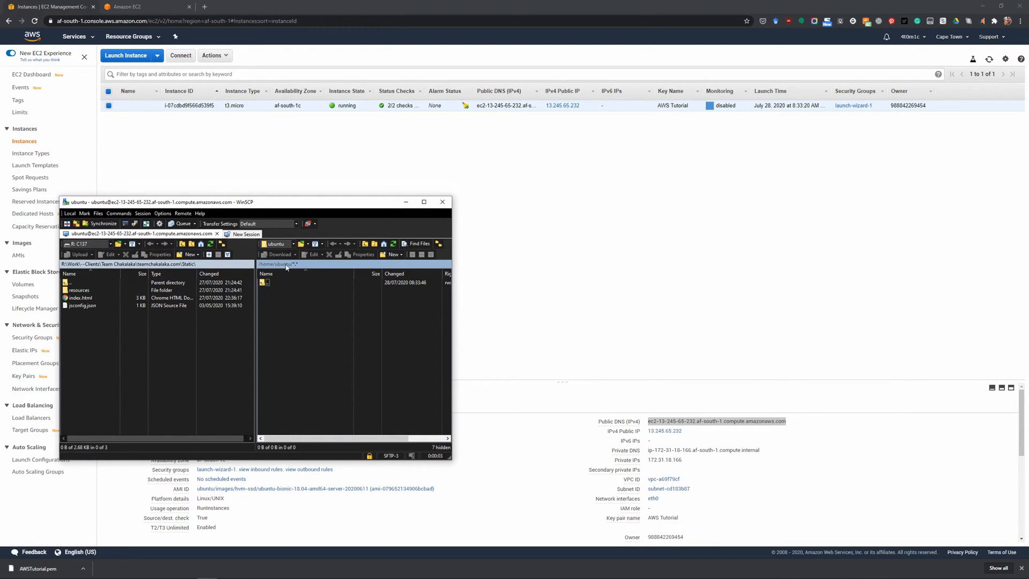
Create a new file named Test.txt in the server's /home/ubuntu folder and open it for editing.
{"action": "right_click", "coordinate": [310, 332]}
{"action": "mouse_move", "coordinate": [351, 382]}
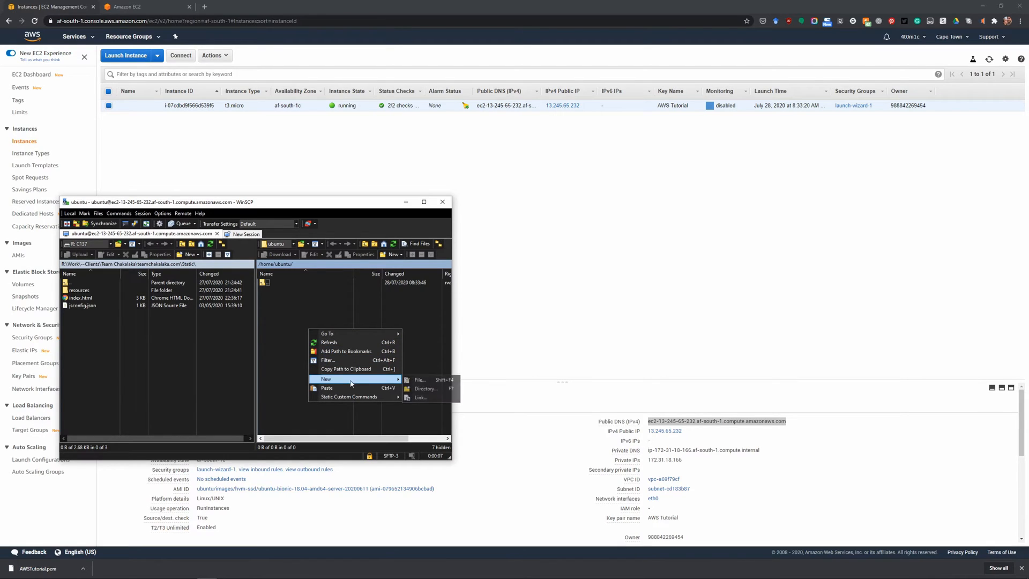
{"action": "left_click", "coordinate": [420, 380]}
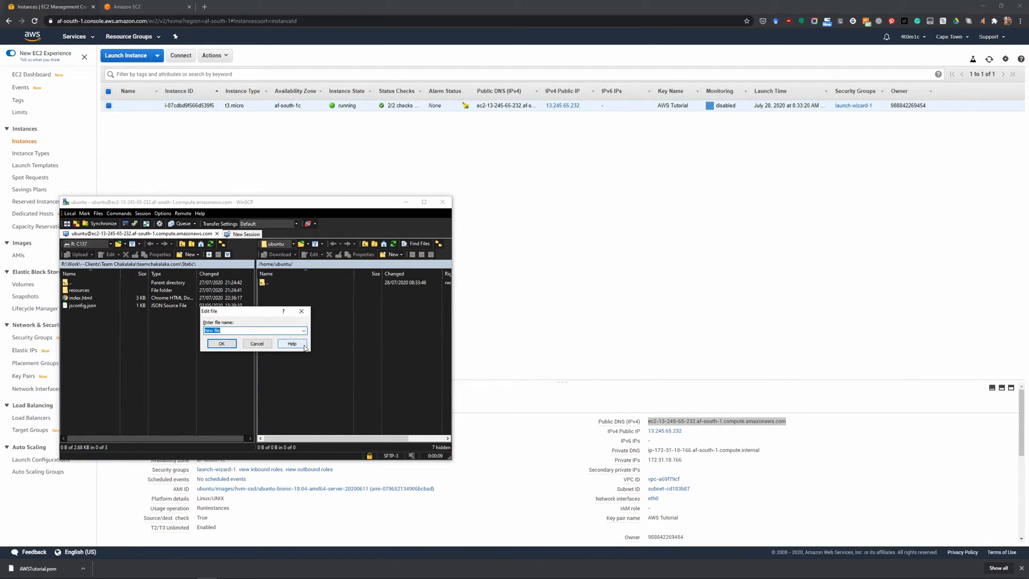
{"action": "type", "text": "Test.txt"}
{"action": "key", "text": "Return"}
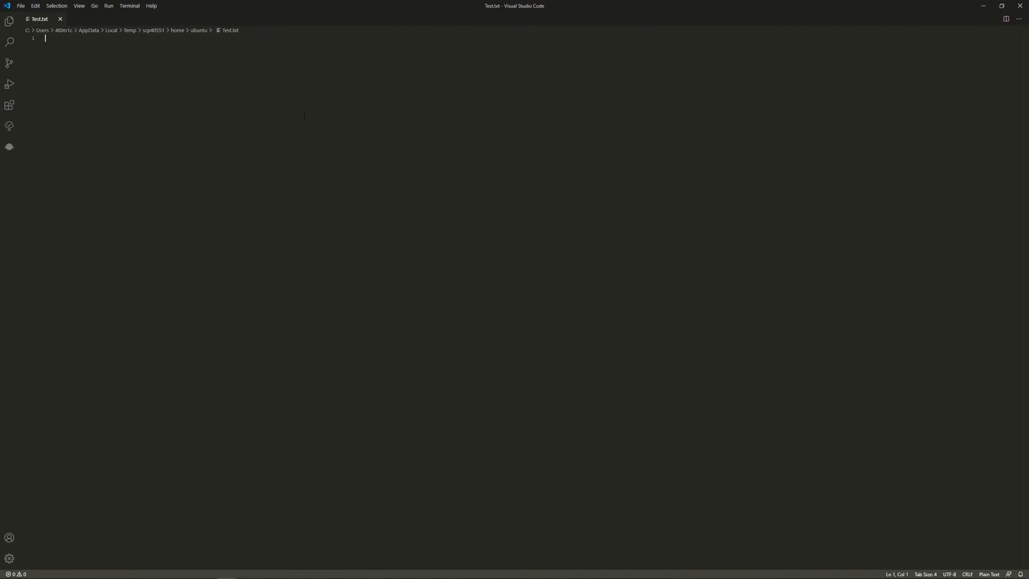
Close the release notes, write "This is a test" in Test.txt, save it to the server and minimize the editor.
{"action": "type", "text": "Test"}
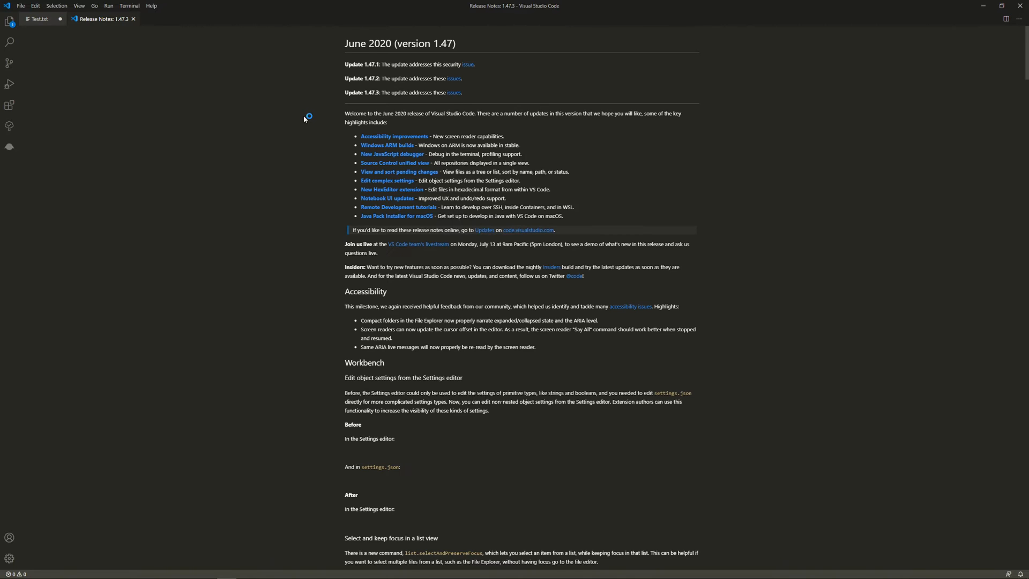
{"action": "left_click", "coordinate": [134, 19]}
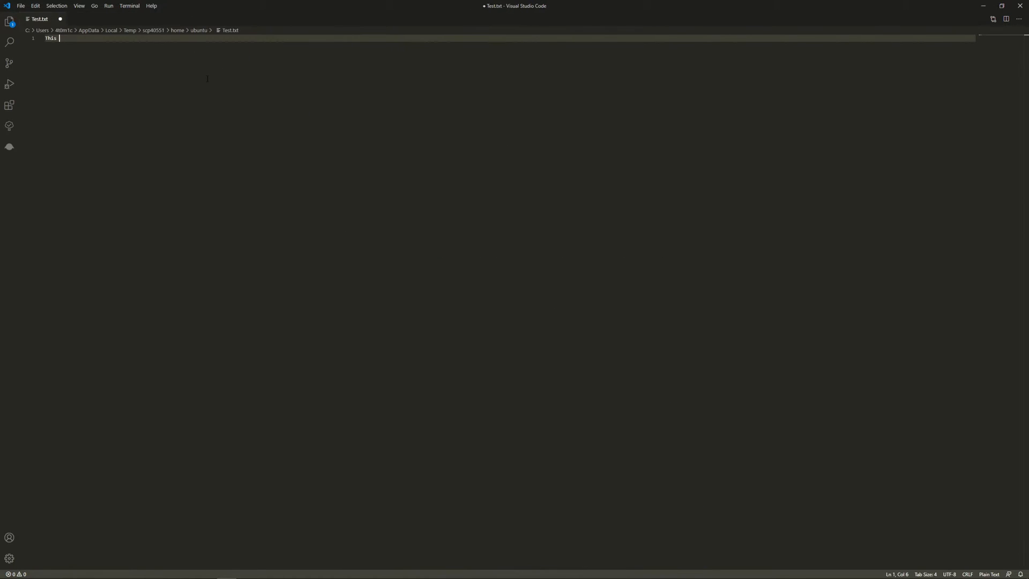
{"action": "type", "text": "is a text"}
{"action": "type", "text": "t"}
{"action": "key", "text": "ctrl+s"}
{"action": "left_click", "coordinate": [982, 4]}
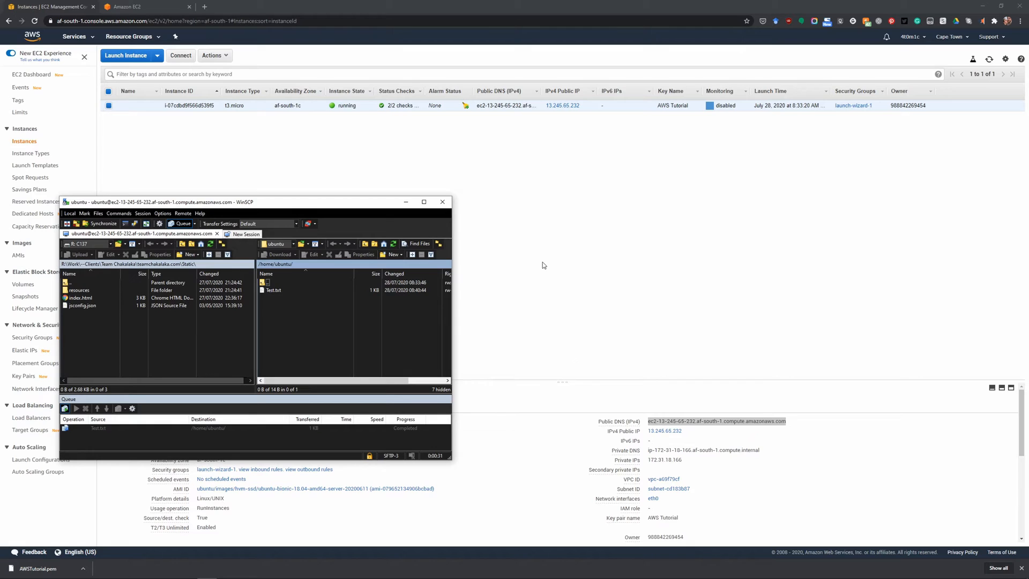
Switch to the PuTTY session, quit htop and list the files in the home directory with ls.
{"action": "left_click", "coordinate": [187, 569]}
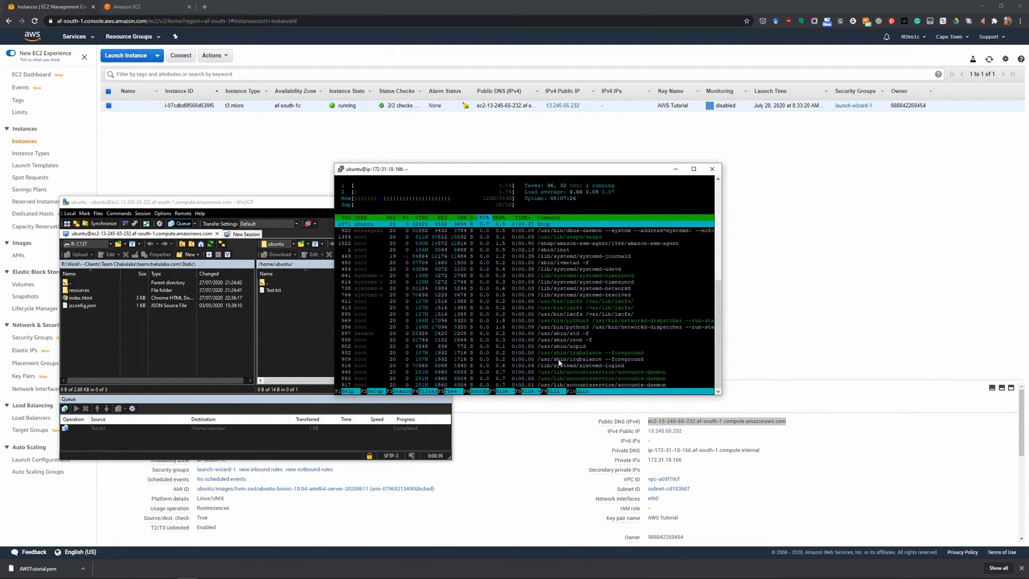
{"action": "key", "text": "q"}
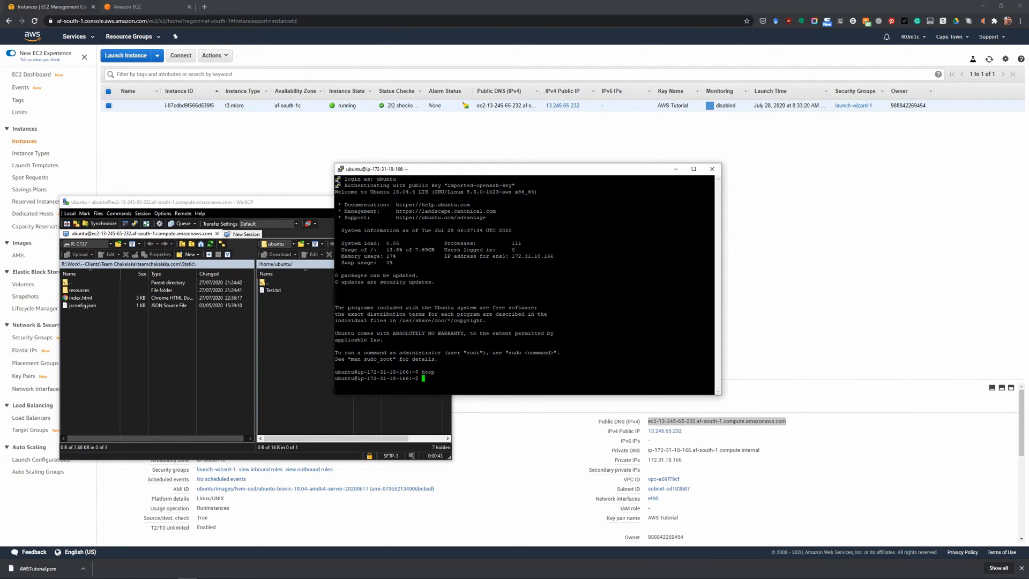
{"action": "type", "text": "ls"}
{"action": "key", "text": "Return"}
Return to the EC2 console in the browser and open the details of the security group launch-wizard-1.
{"action": "left_click", "coordinate": [362, 144]}
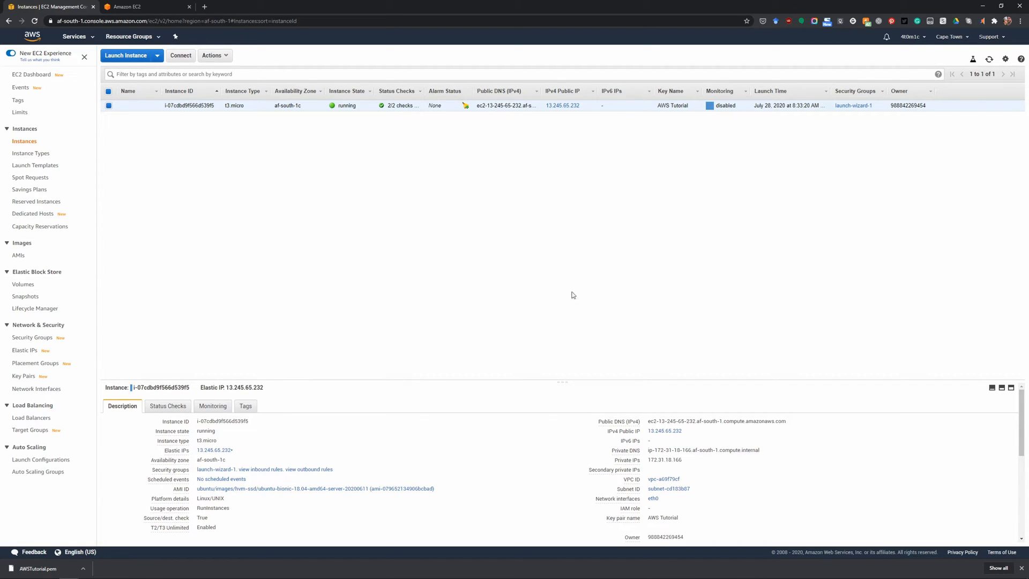
{"action": "key", "text": "alt+Tab"}
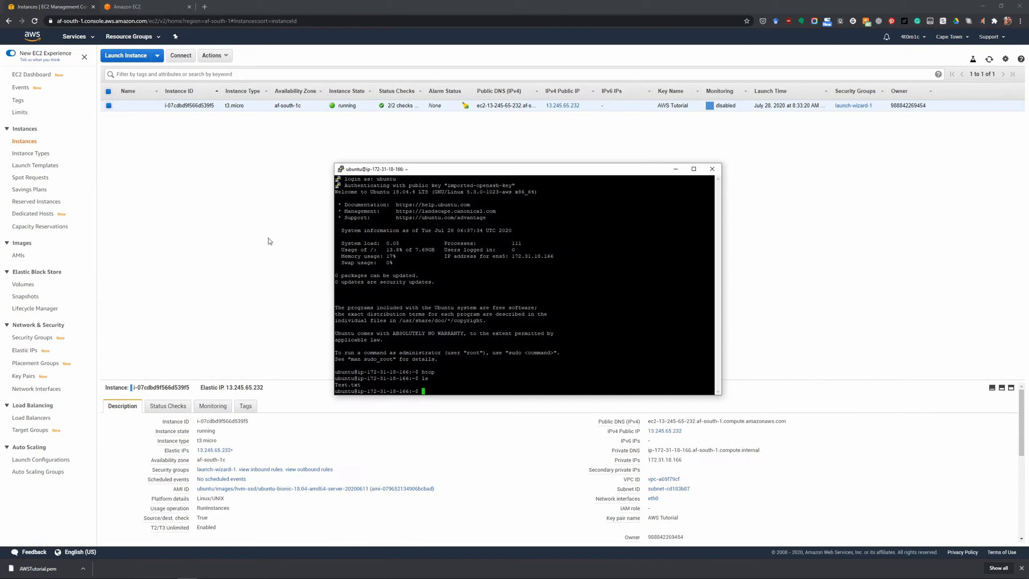
{"action": "key", "text": "alt+Tab"}
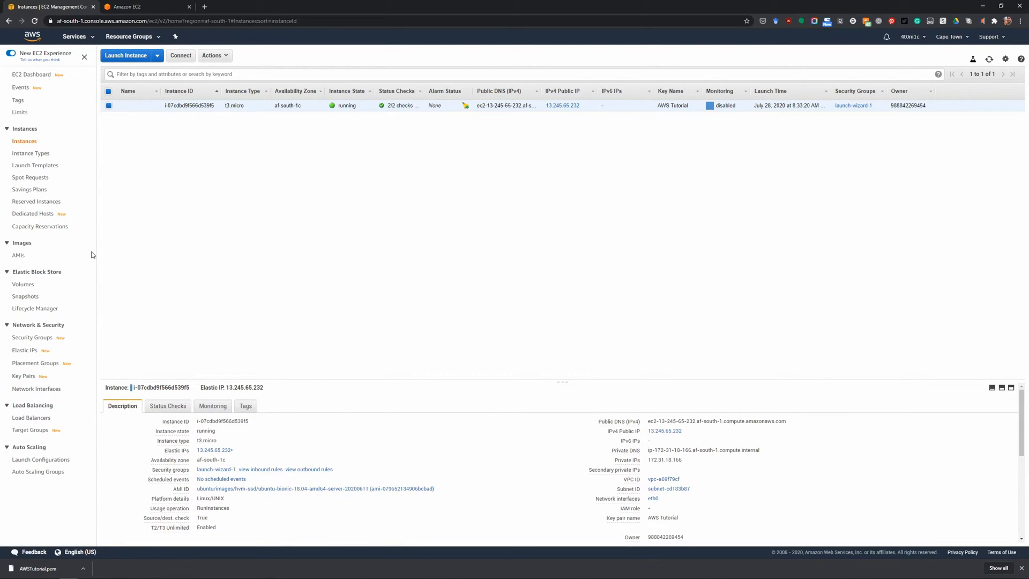
{"action": "left_click", "coordinate": [33, 339]}
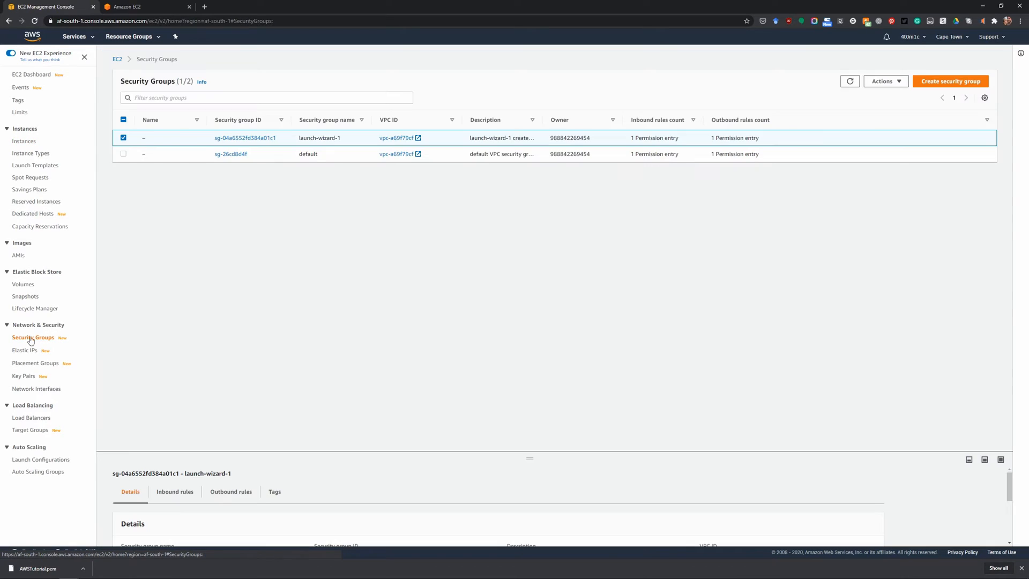
{"action": "left_click", "coordinate": [245, 140]}
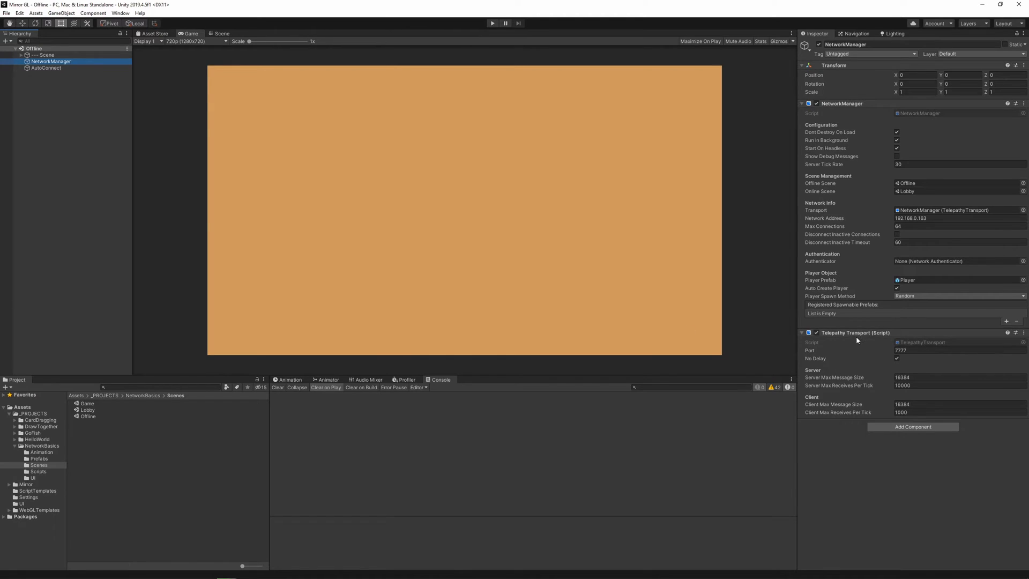
Check the port of the NetworkManager's Telepathy Transport in Unity, and return to the EC2 console.
{"action": "left_click", "coordinate": [918, 350]}
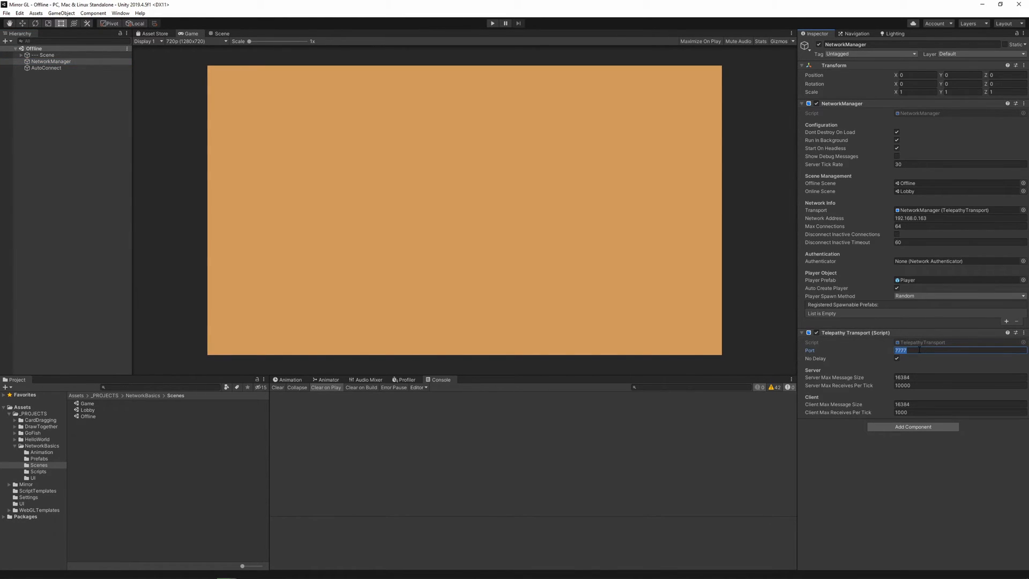
{"action": "left_click", "coordinate": [919, 350]}
{"action": "double_click", "coordinate": [919, 350]}
{"action": "left_click", "coordinate": [906, 491]}
{"action": "left_click", "coordinate": [978, 4]}
Add a Custom TCP inbound rule with port range 7777 to the launch-wizard-1 security group.
{"action": "left_click", "coordinate": [852, 236]}
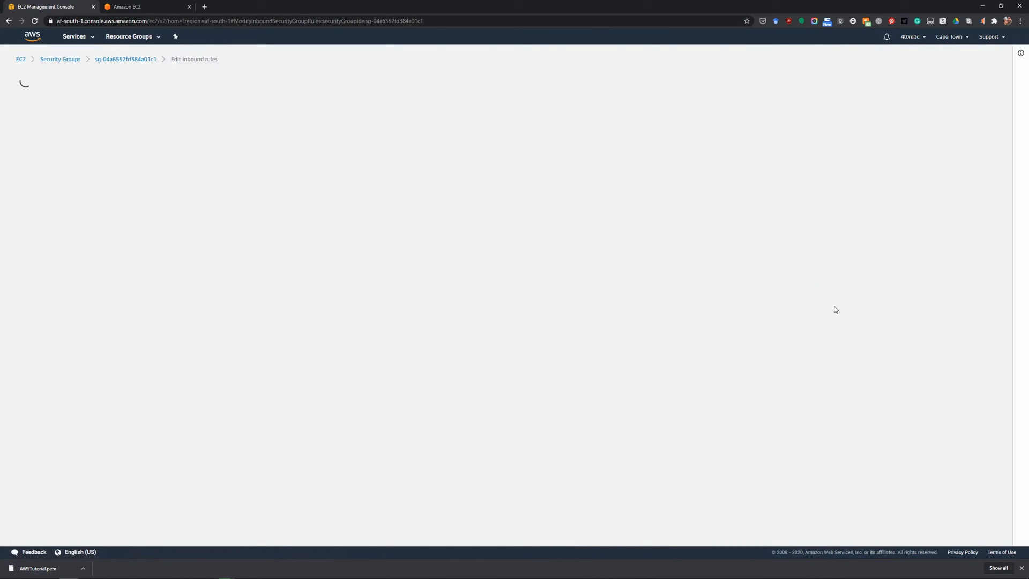
{"action": "left_click", "coordinate": [52, 200]}
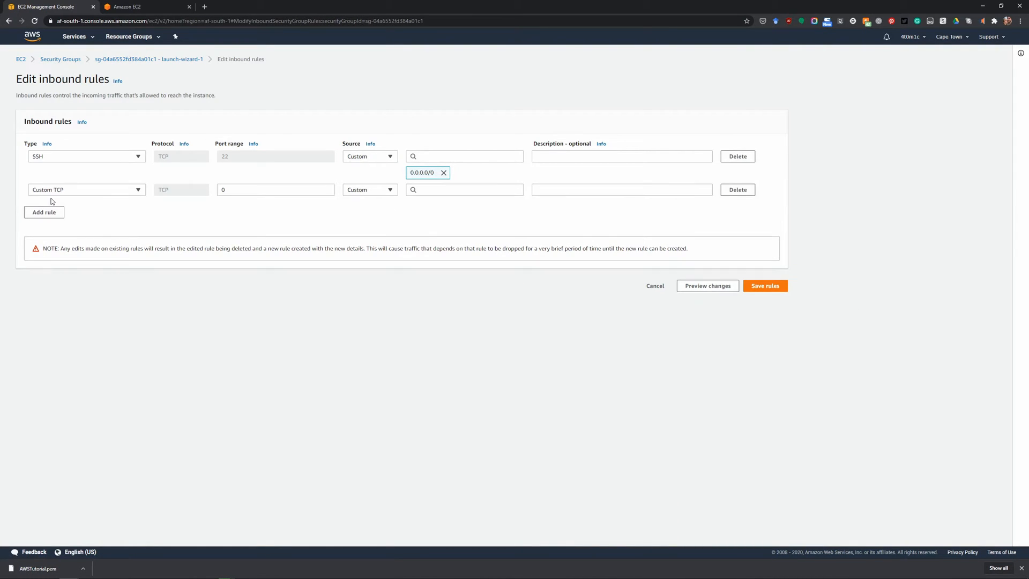
{"action": "left_click", "coordinate": [109, 189]}
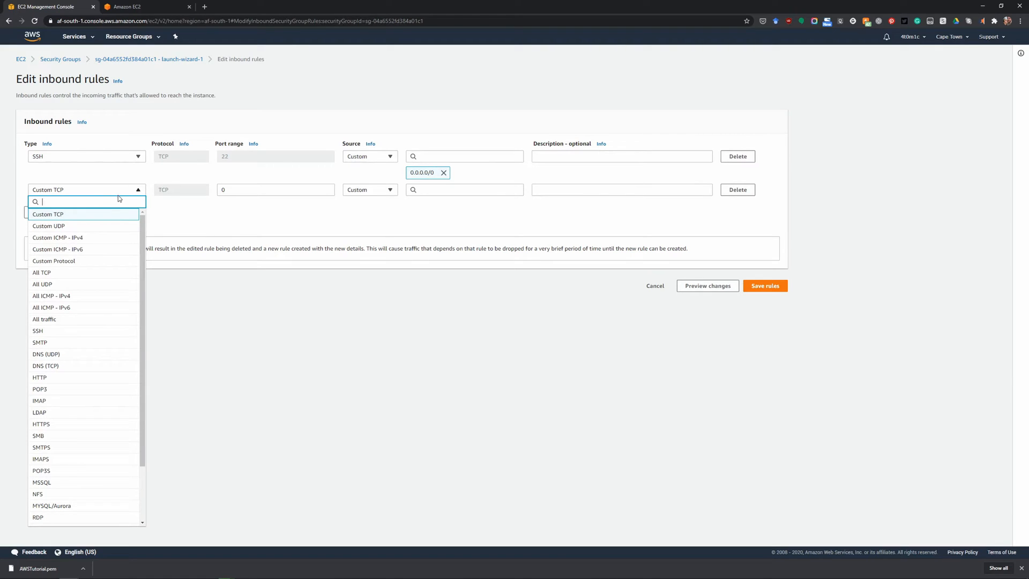
{"action": "left_click", "coordinate": [118, 195]}
{"action": "left_click", "coordinate": [106, 191]}
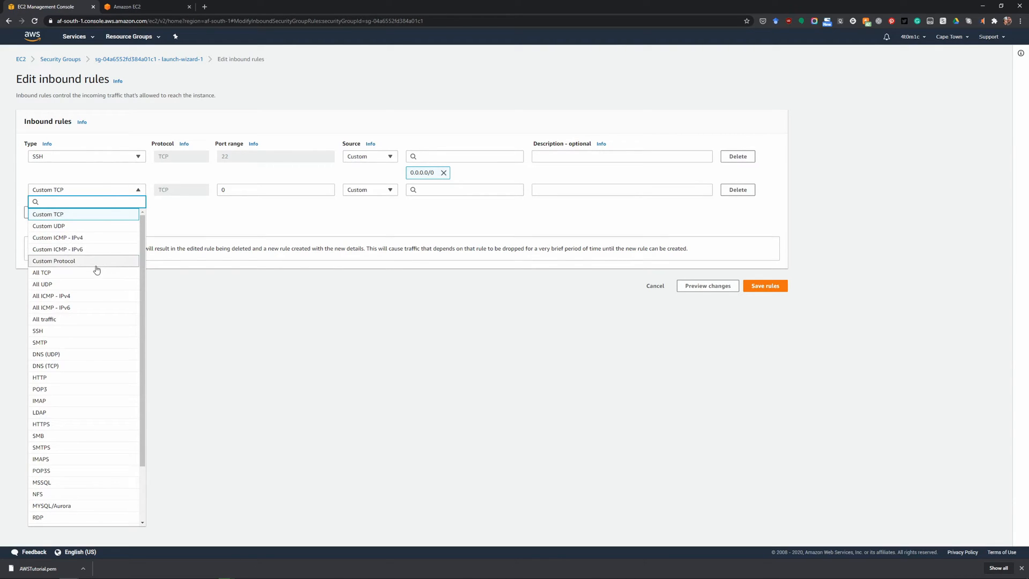
{"action": "left_click", "coordinate": [122, 195]}
{"action": "left_click_drag", "start_coordinate": [285, 191], "coordinate": [154, 198]}
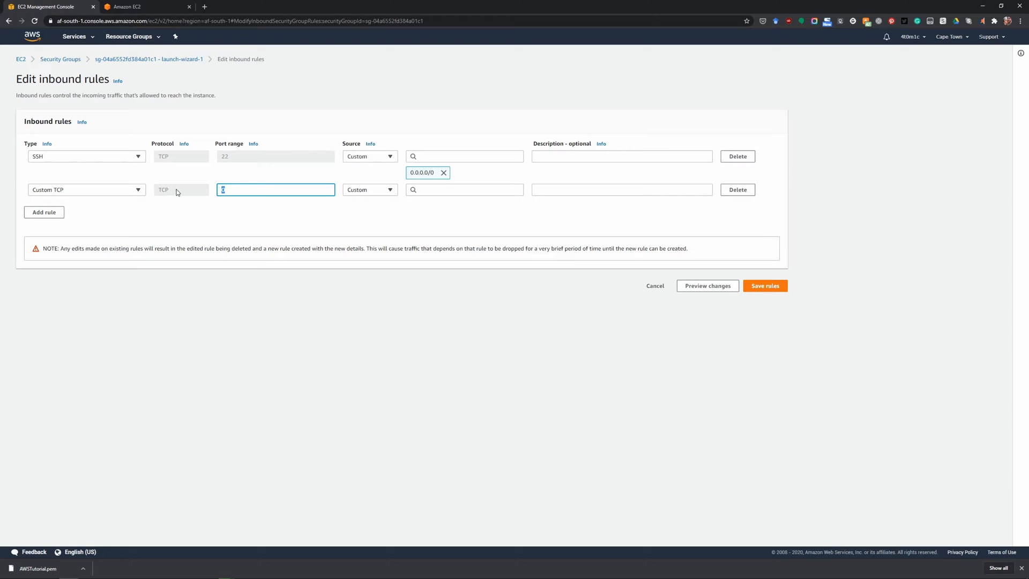
{"action": "type", "text": "7777"}
Set the source of the port 7777 rule to Anywhere and save the inbound rules.
{"action": "left_click", "coordinate": [453, 191]}
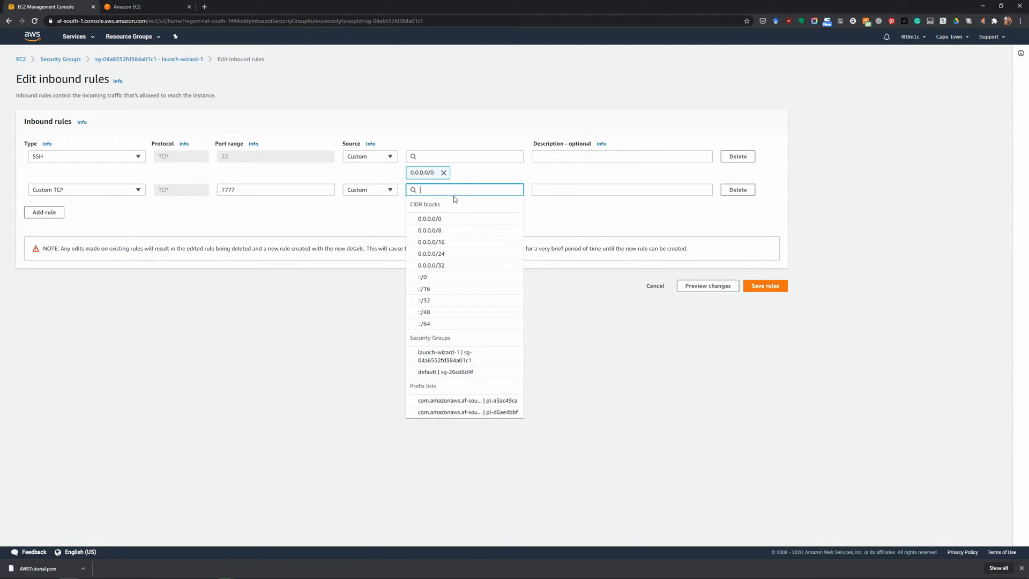
{"action": "left_click", "coordinate": [381, 190]}
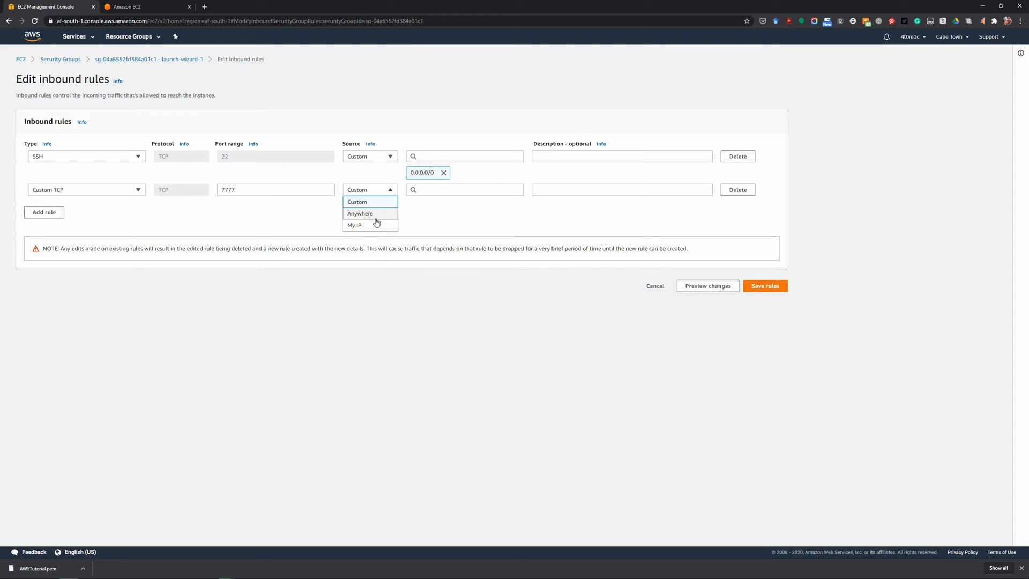
{"action": "left_click", "coordinate": [376, 214]}
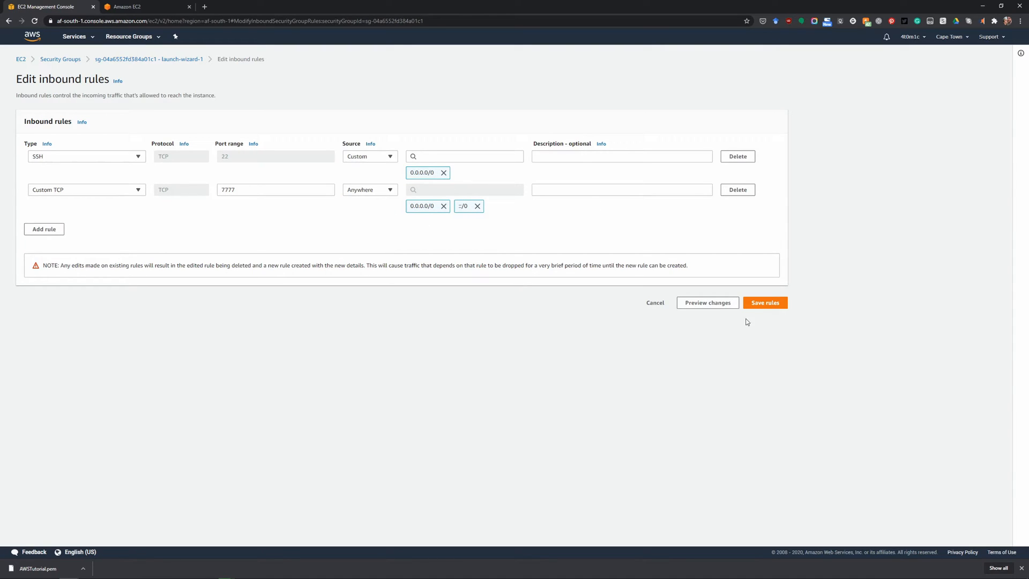
{"action": "left_click", "coordinate": [768, 304]}
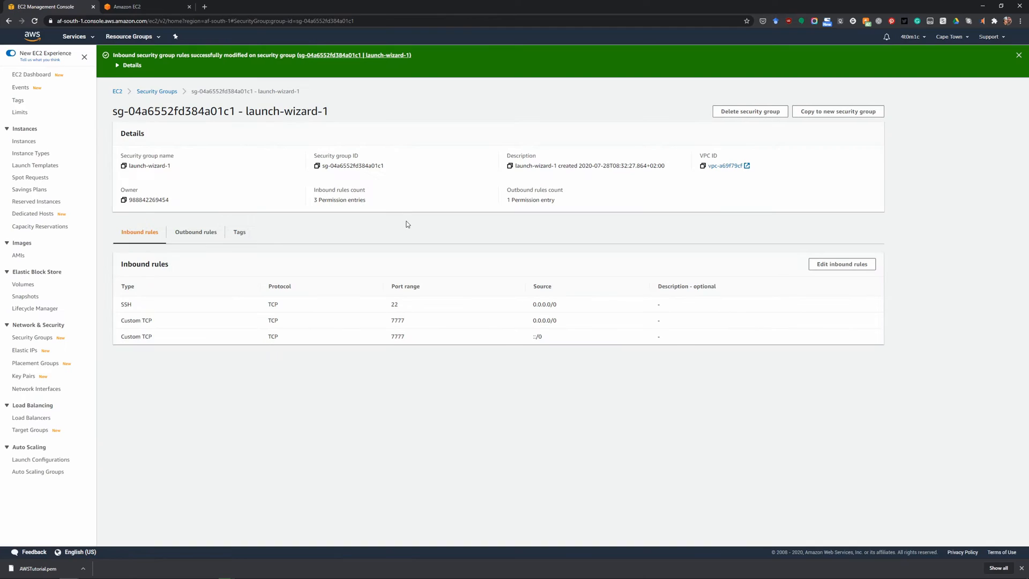
{"action": "left_click_drag", "start_coordinate": [391, 320], "coordinate": [446, 318]}
{"action": "left_click", "coordinate": [451, 377]}
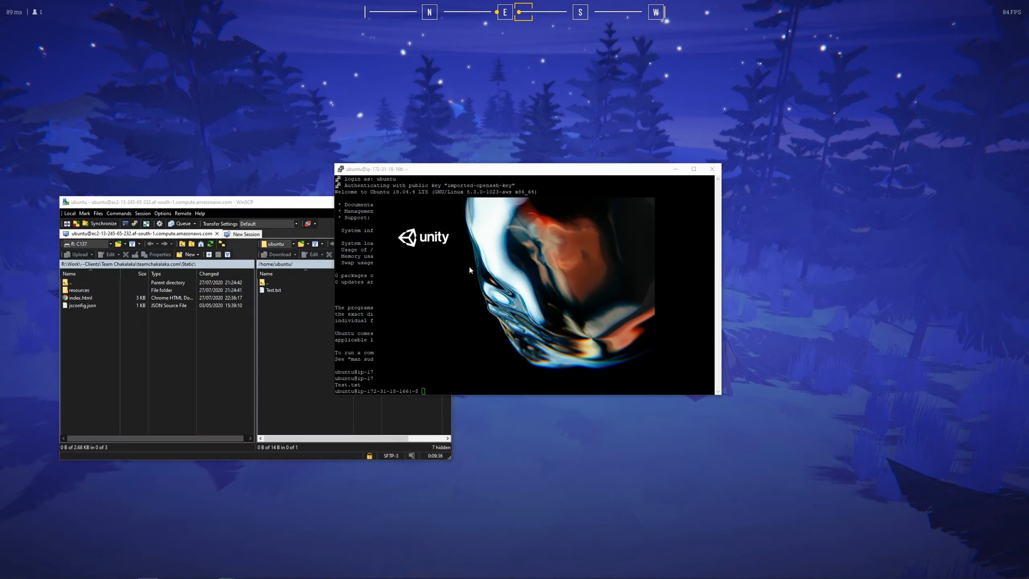
Replace the NetworkManager's network address in Unity with the instance's public IP 13.245.65.232 from the EC2 console, and save the scene.
{"action": "key", "text": "alt+Tab"}
{"action": "left_click", "coordinate": [658, 180]}
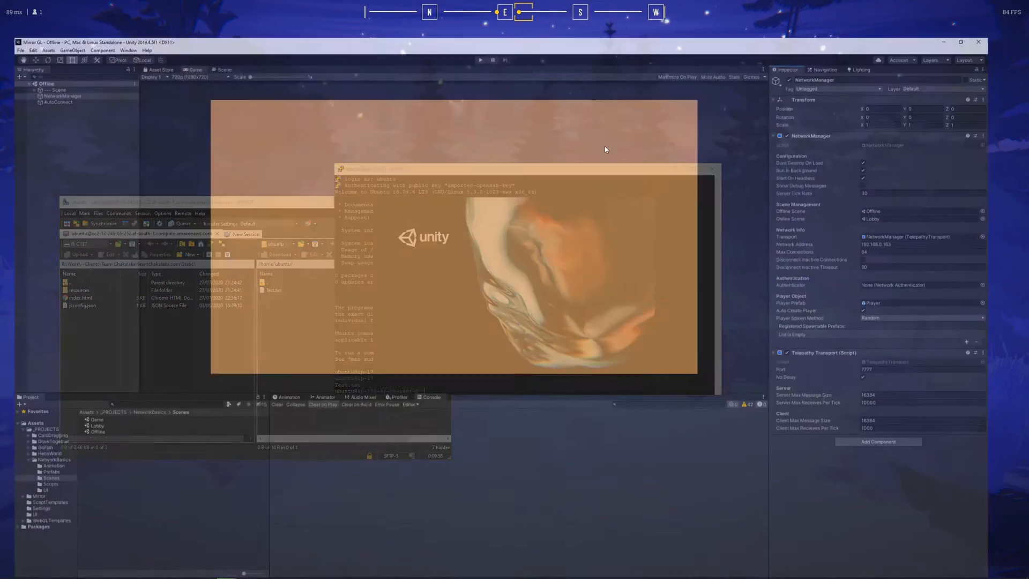
{"action": "left_click", "coordinate": [949, 218]}
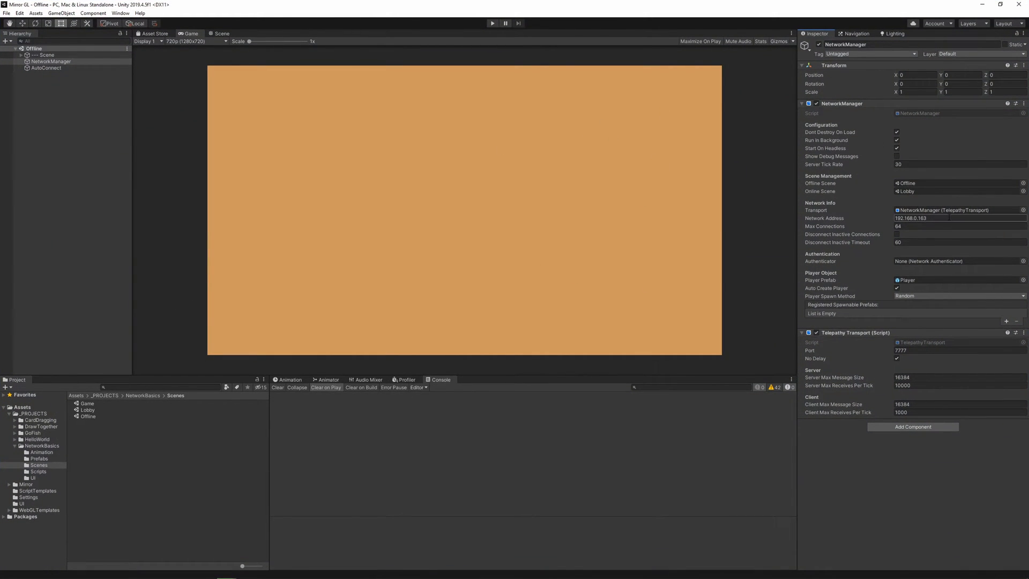
{"action": "key", "text": "BackSpace"}
{"action": "key", "text": "alt+Tab"}
{"action": "key", "text": "alt+Tab"}
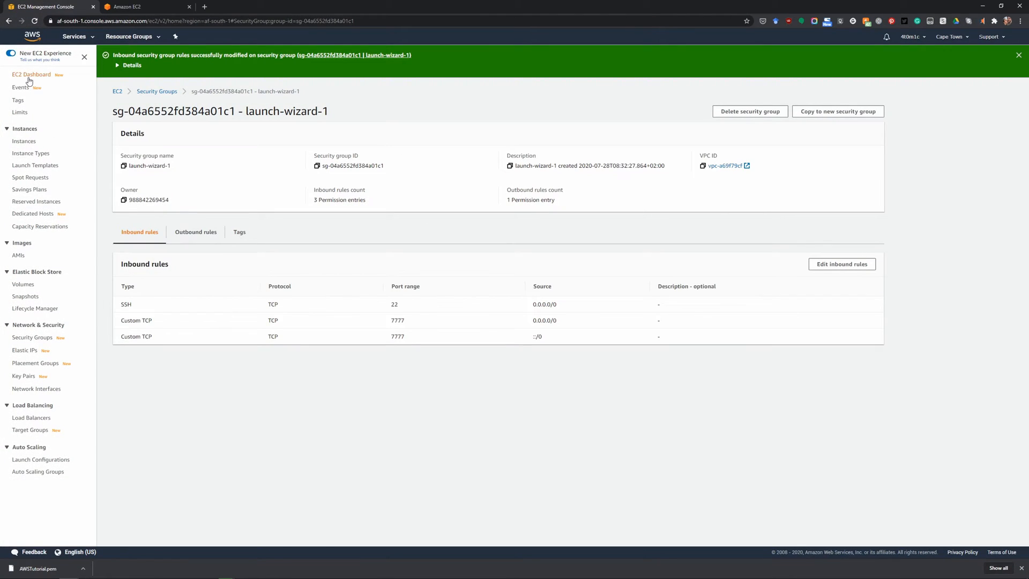
{"action": "left_click", "coordinate": [25, 142]}
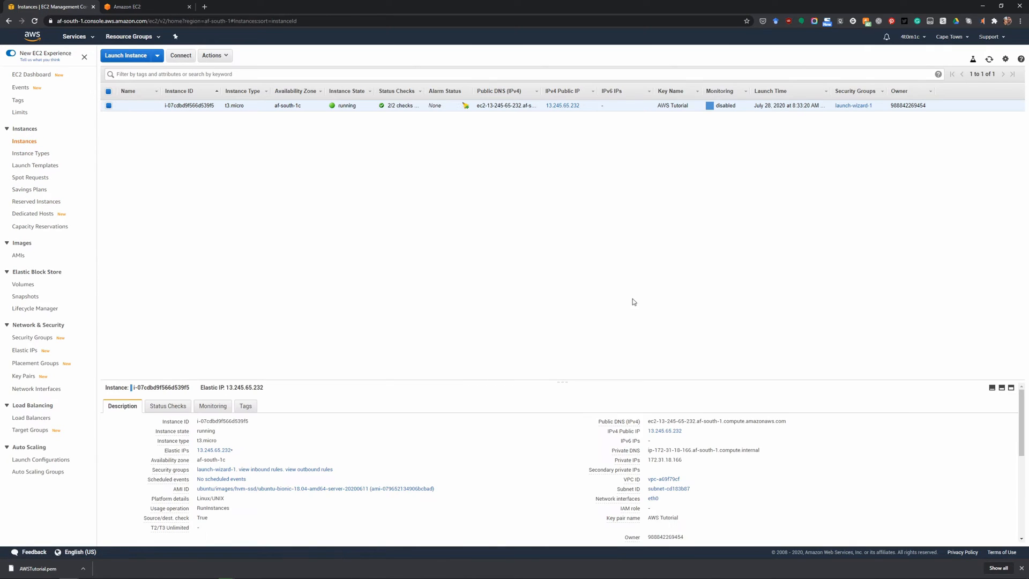
{"action": "left_click", "coordinate": [688, 431]}
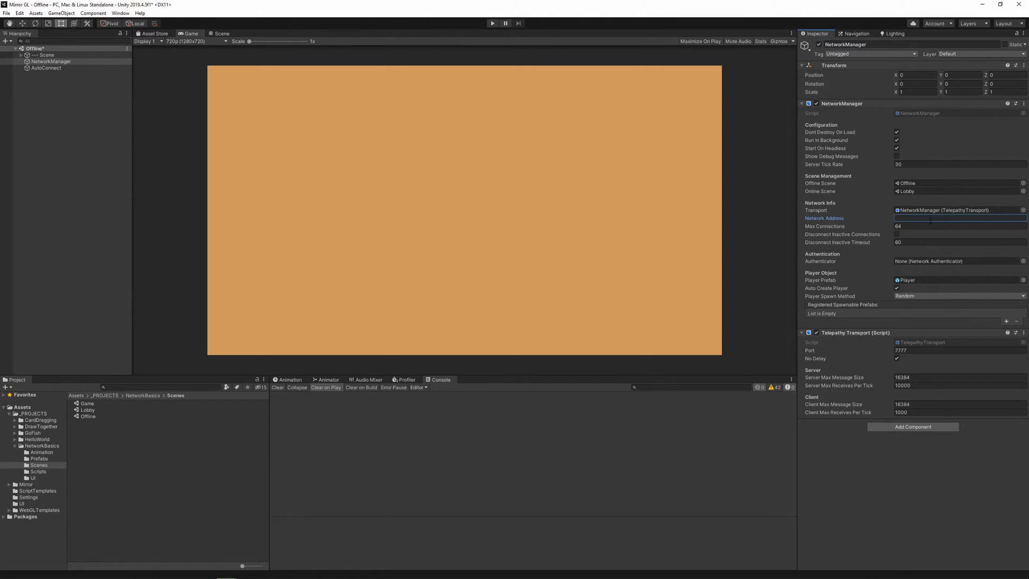
{"action": "key", "text": "ctrl+v"}
{"action": "left_click", "coordinate": [948, 477]}
{"action": "key", "text": "ctrl+s"}
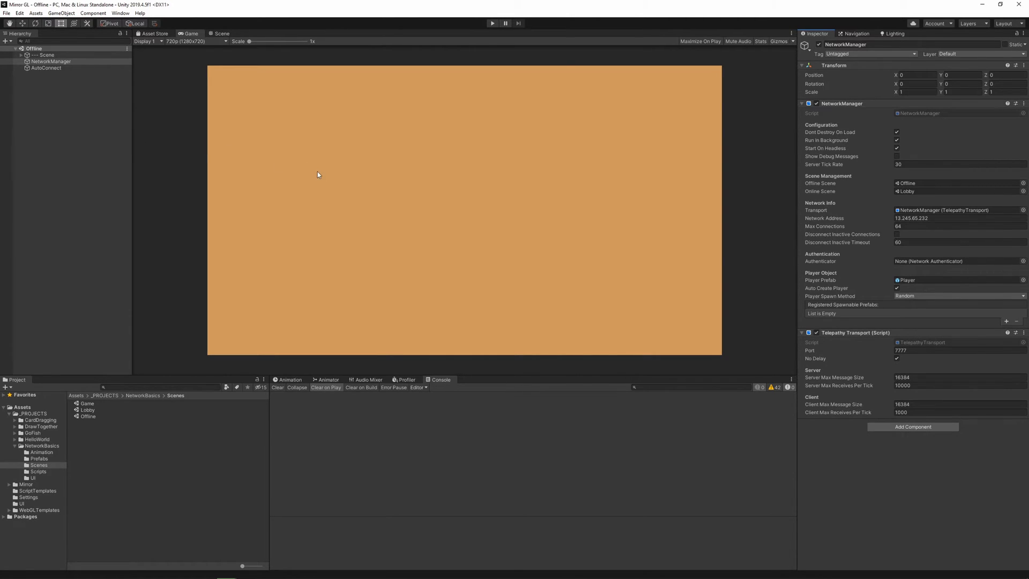
Check the target platforms in Unity's build settings, and add the Linux Build Support (Mono) module to version 2019.4.5f1 in Unity Hub.
{"action": "key", "text": "ctrl+shift+b"}
{"action": "left_click", "coordinate": [352, 260]}
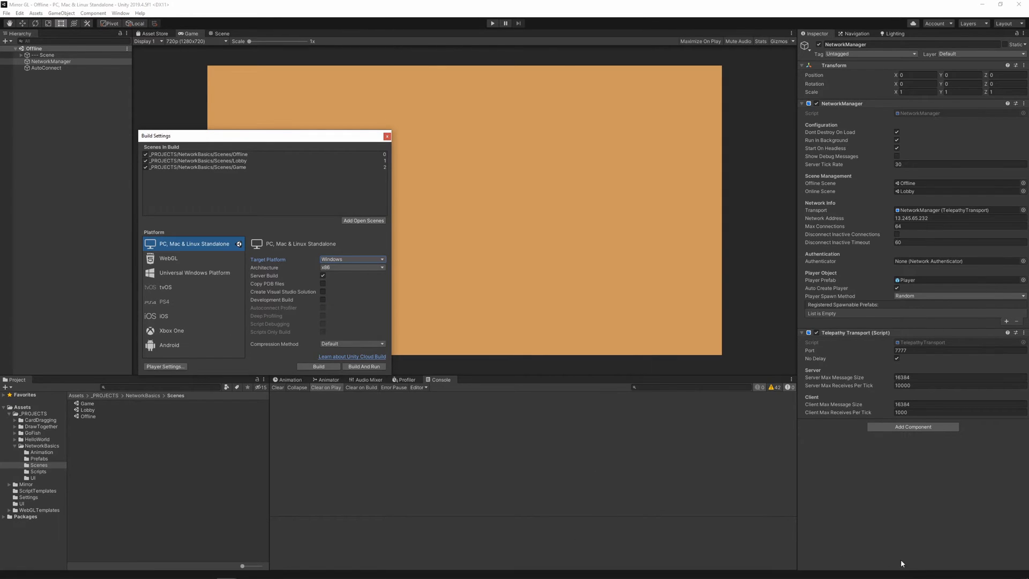
{"action": "left_click", "coordinate": [920, 572]}
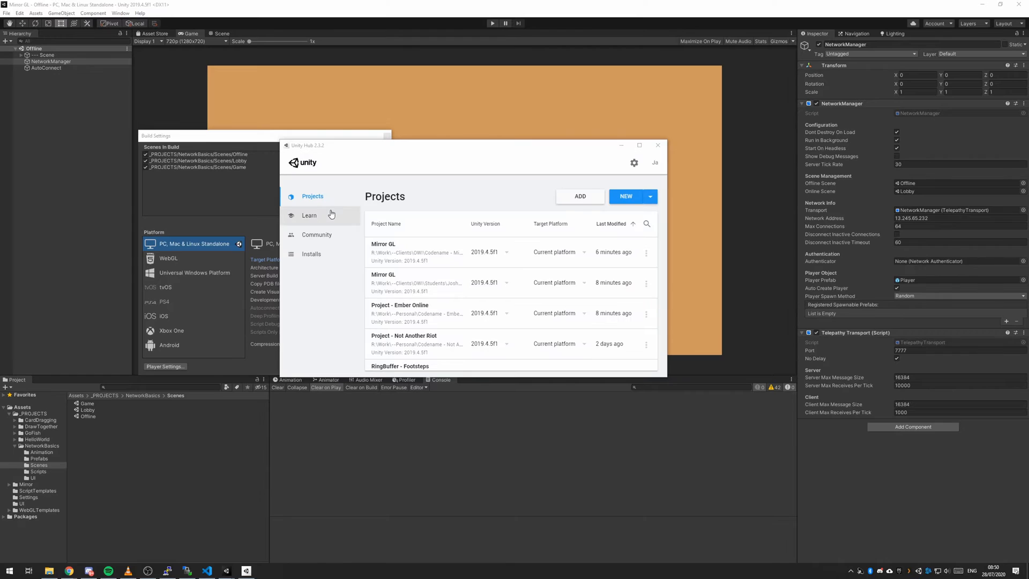
{"action": "left_click", "coordinate": [324, 256]}
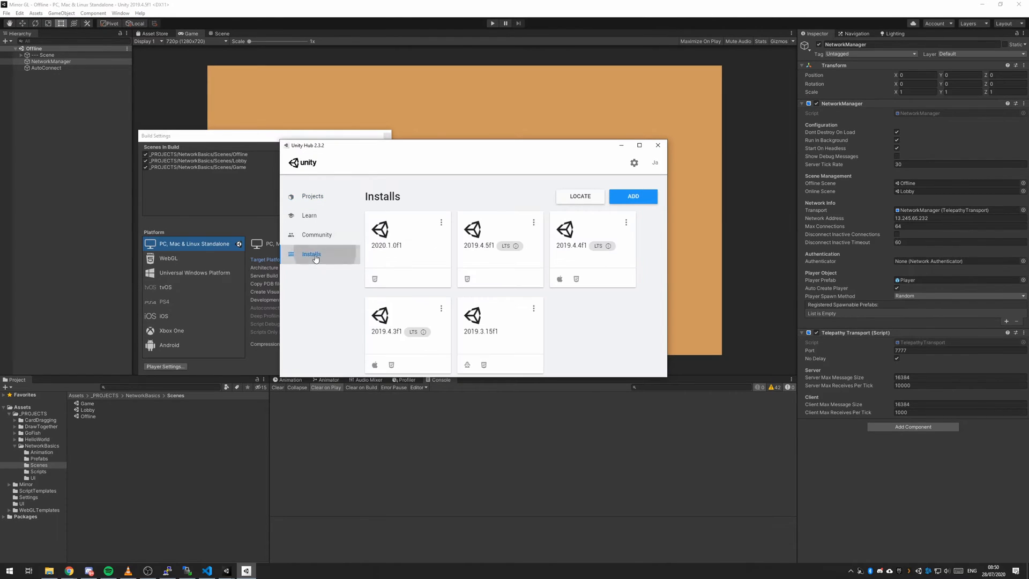
{"action": "left_click", "coordinate": [533, 224]}
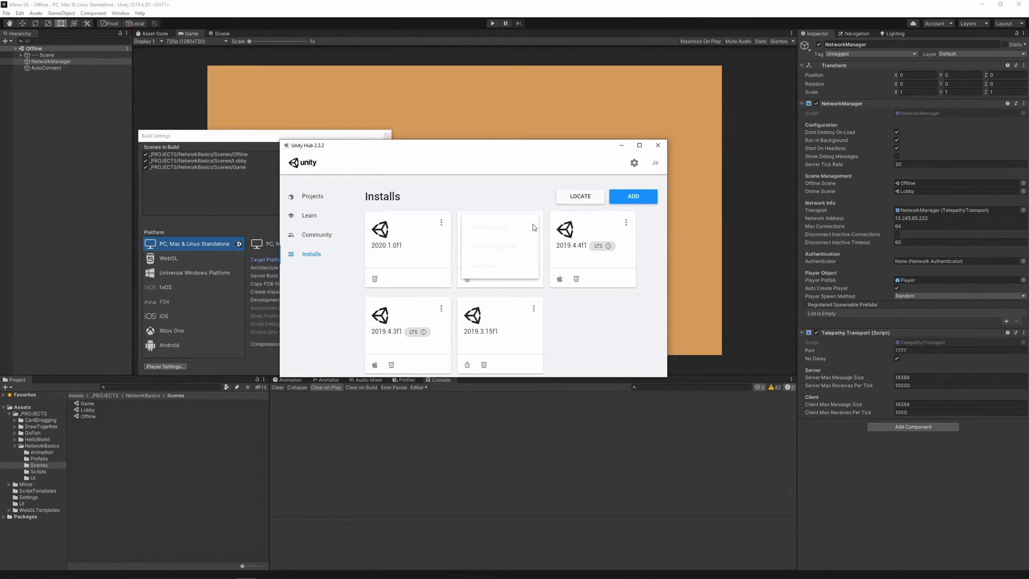
{"action": "left_click", "coordinate": [504, 228]}
{"action": "left_click", "coordinate": [360, 271]}
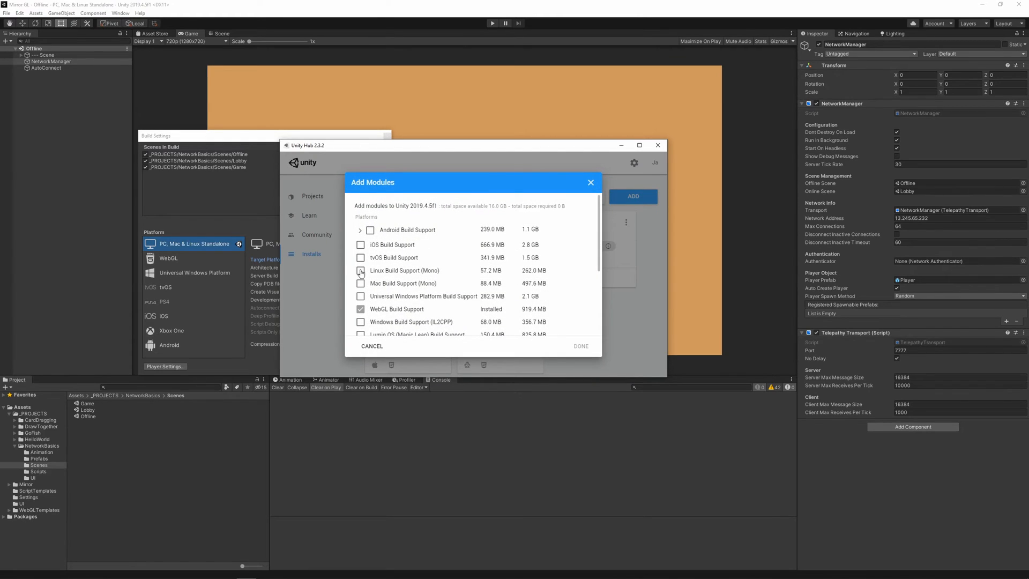
{"action": "left_click", "coordinate": [576, 346]}
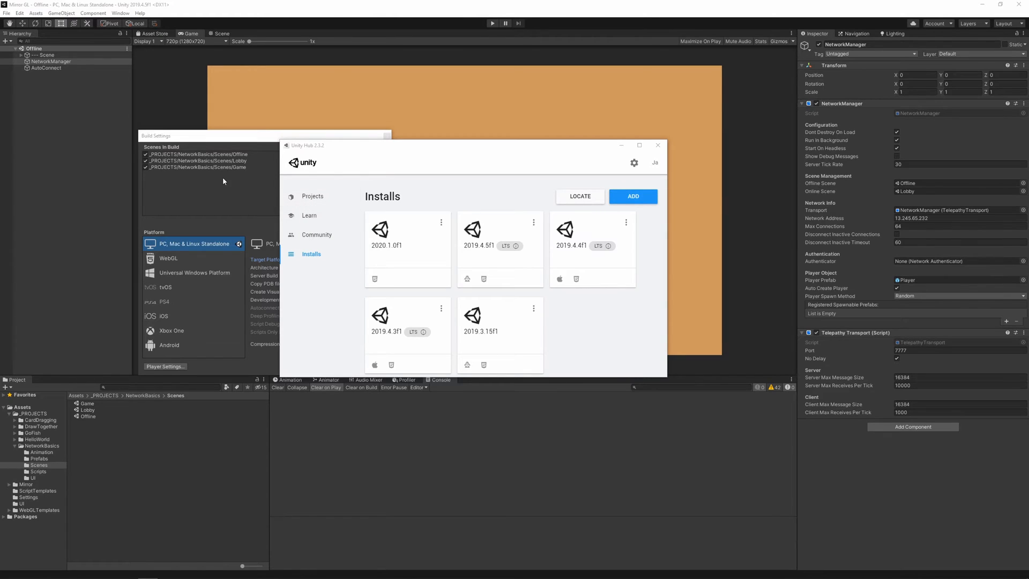
Close the Unity editor and reopen the first Mirror GL project from Unity Hub with Linux as its target platform.
{"action": "left_click", "coordinate": [1018, 4]}
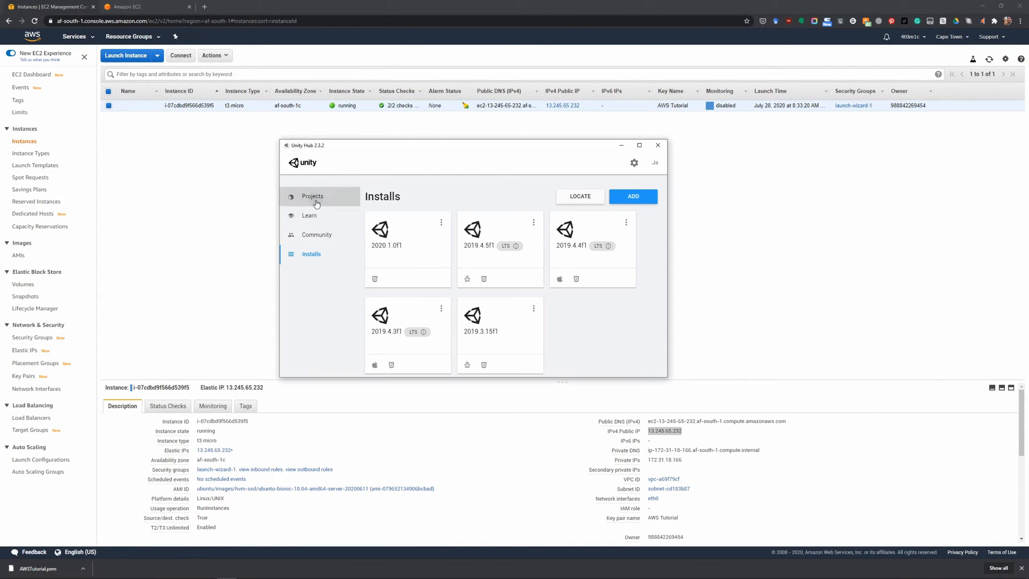
{"action": "left_click", "coordinate": [313, 197]}
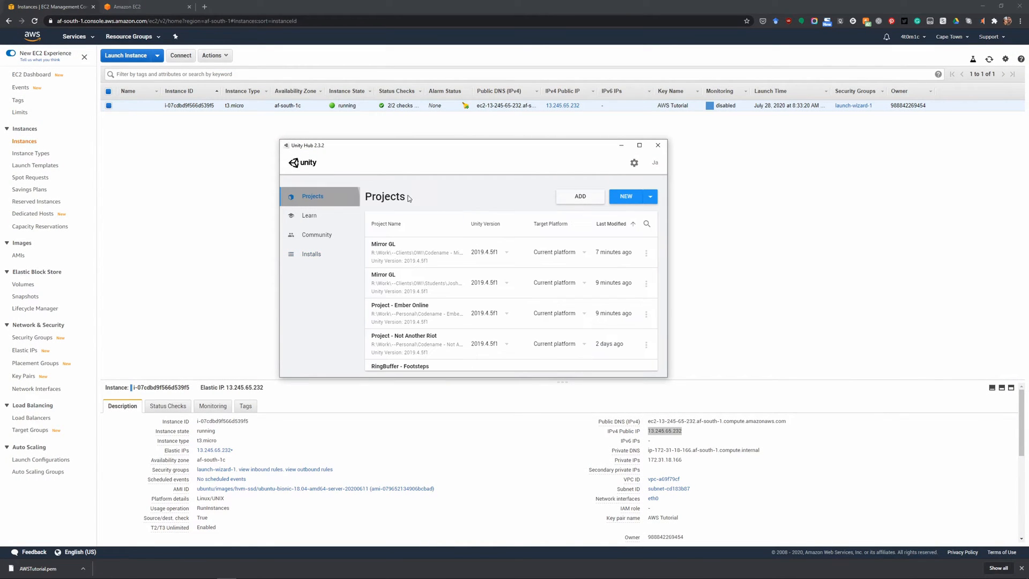
{"action": "left_click", "coordinate": [575, 253]}
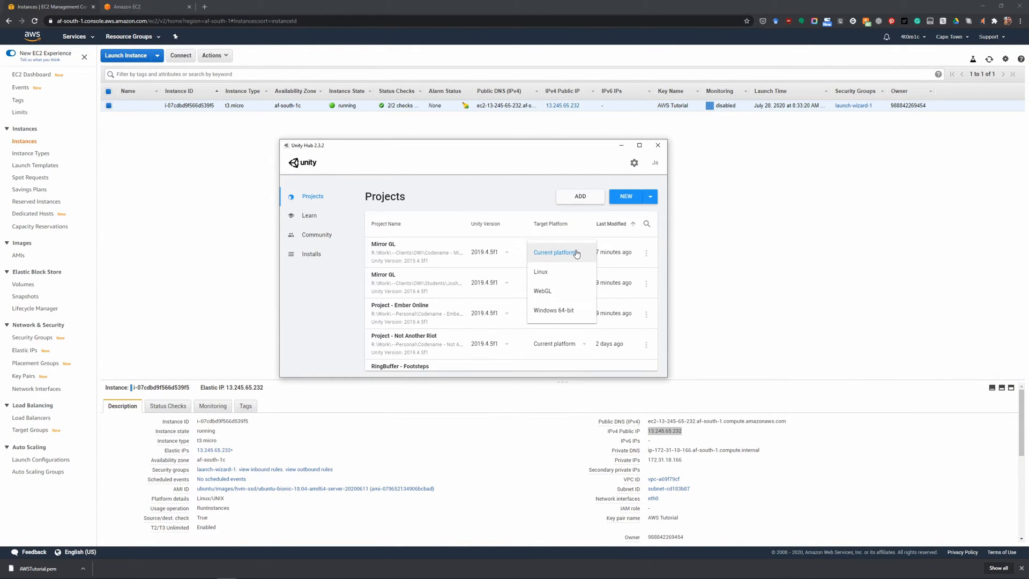
{"action": "left_click", "coordinate": [555, 274]}
{"action": "left_click", "coordinate": [397, 251]}
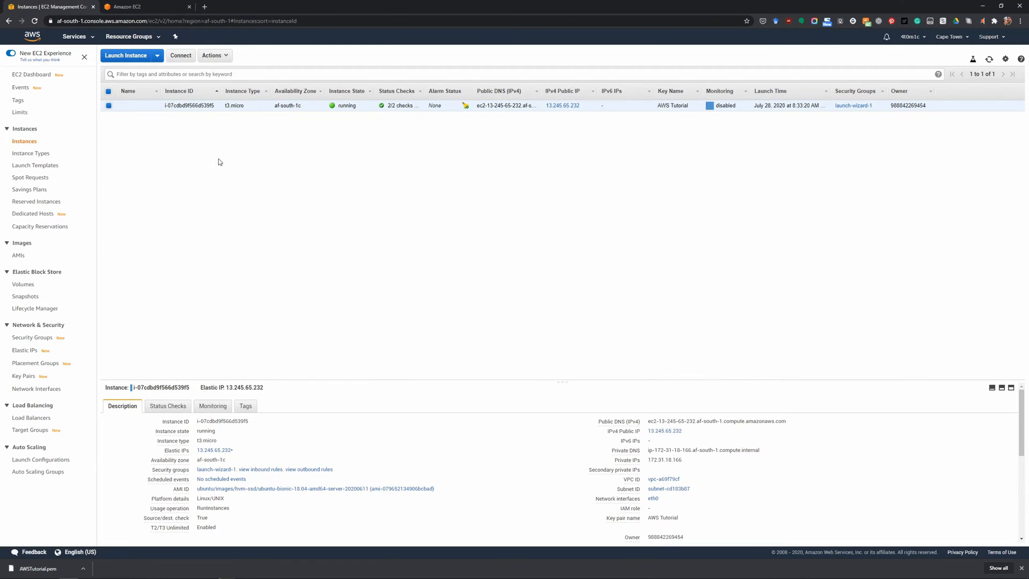
Disable T2/T3 Unlimited for the running t3.micro instance in the EC2 console.
{"action": "right_click", "coordinate": [219, 105]}
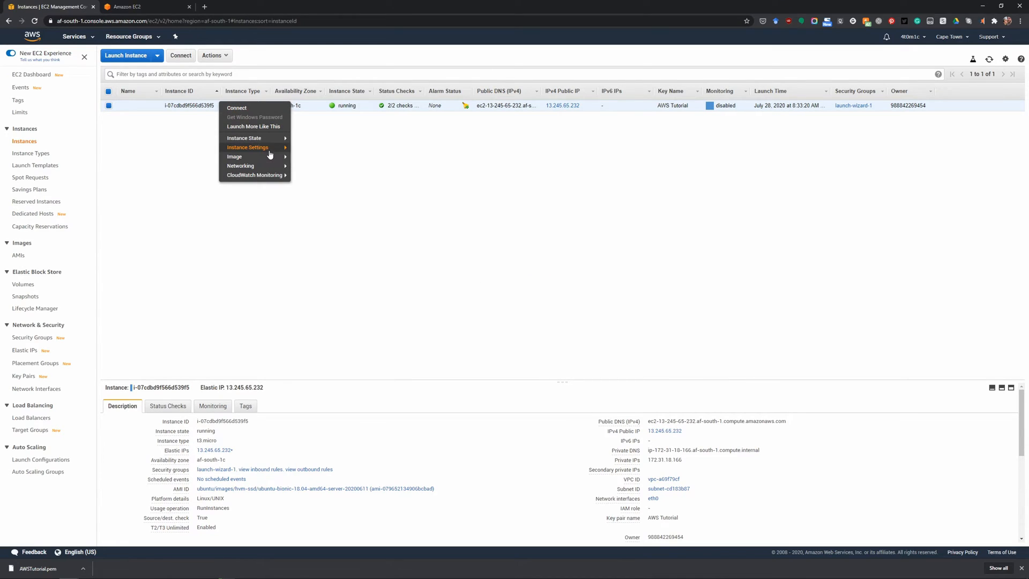
{"action": "mouse_move", "coordinate": [269, 150]}
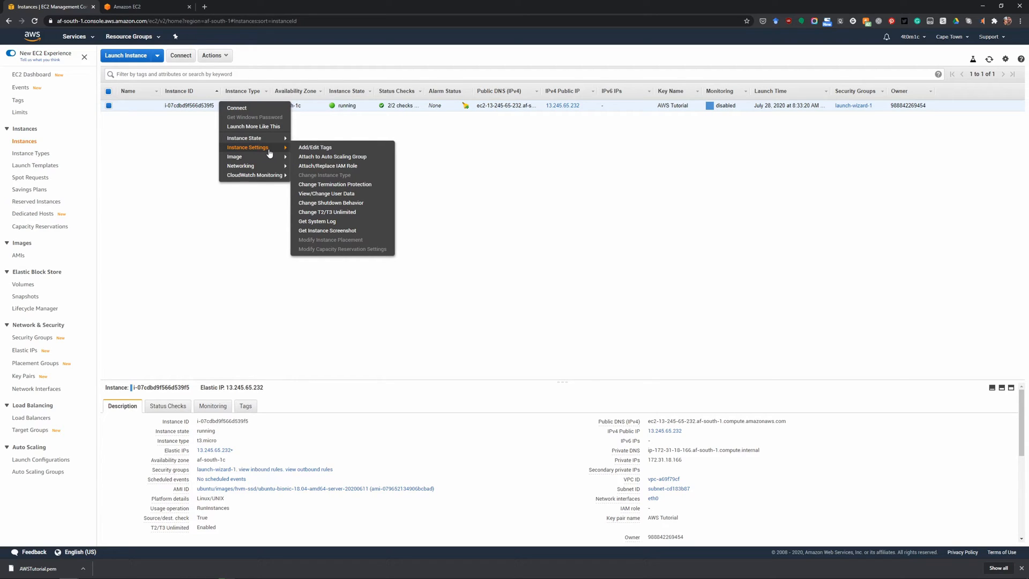
{"action": "mouse_move", "coordinate": [268, 169]}
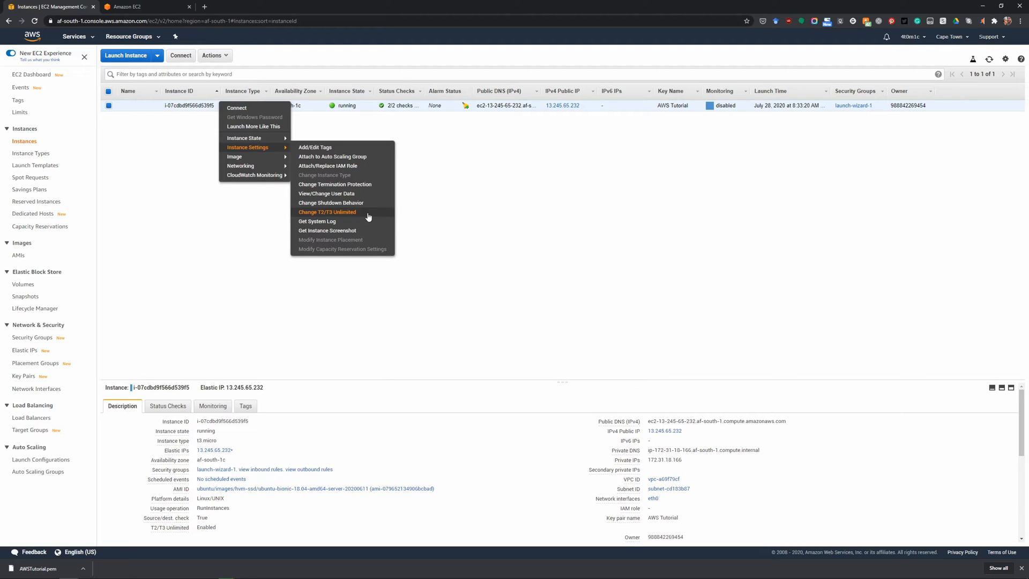
{"action": "left_click", "coordinate": [343, 214]}
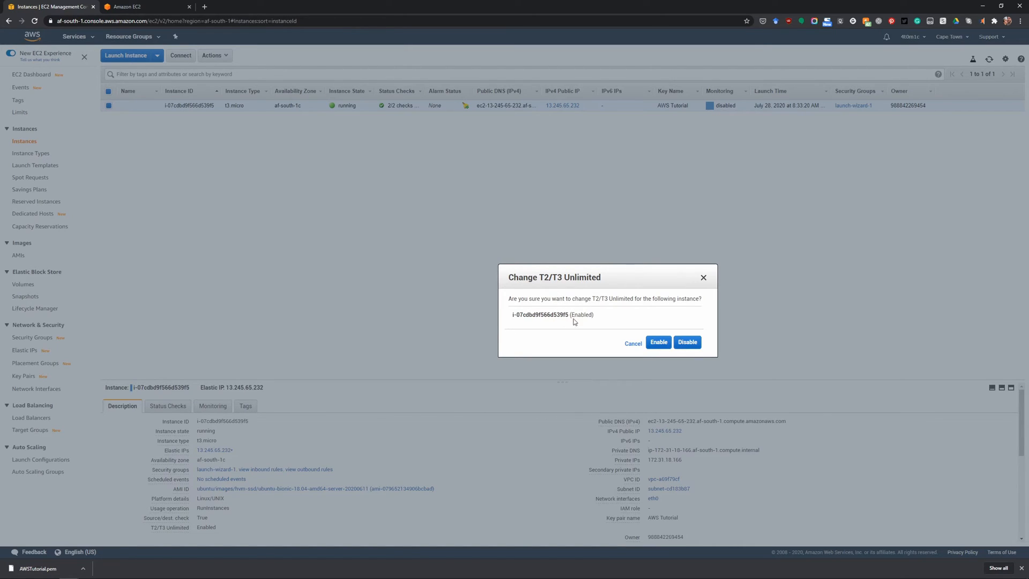
{"action": "left_click", "coordinate": [694, 345]}
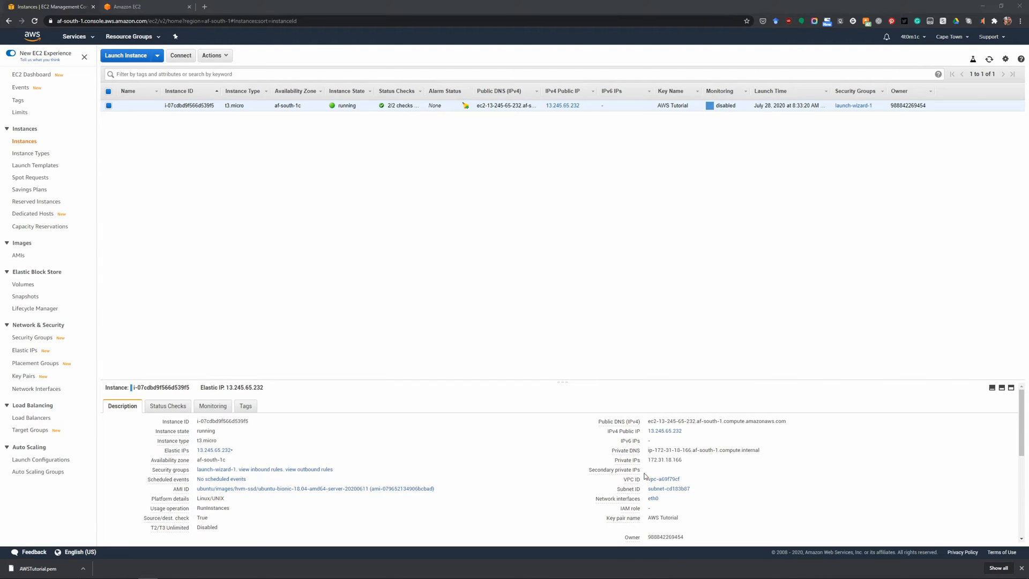
Switch to the Unity editor, open the build settings, and show the NetworkManager's properties.
{"action": "left_click", "coordinate": [228, 571]}
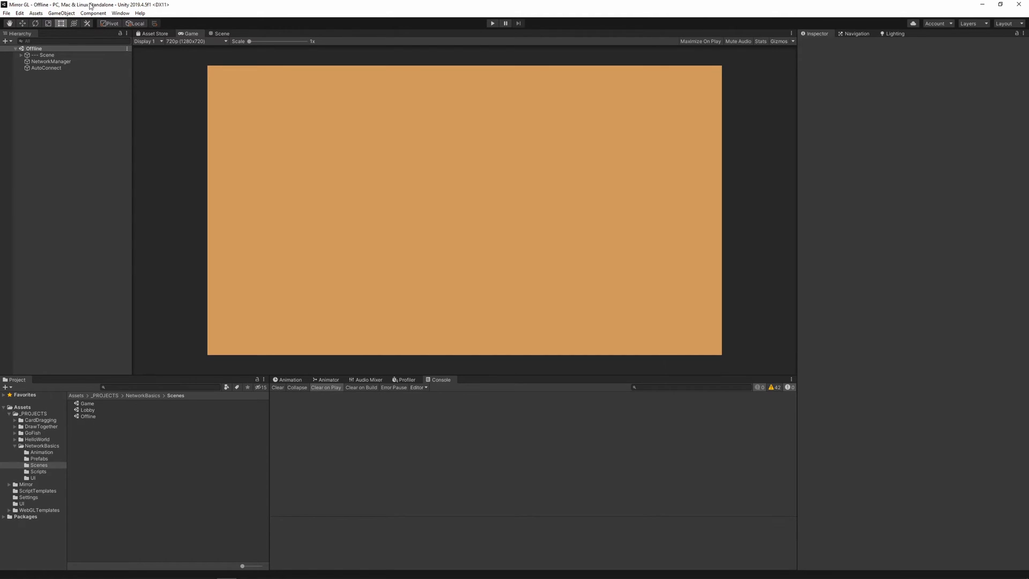
{"action": "key", "text": "ctrl+shift+b"}
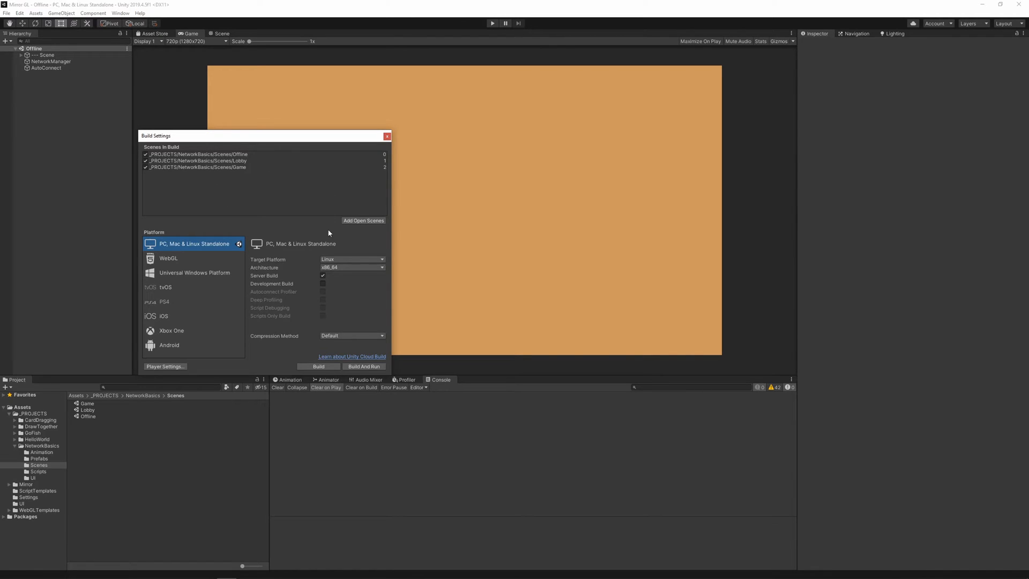
{"action": "left_click", "coordinate": [53, 69]}
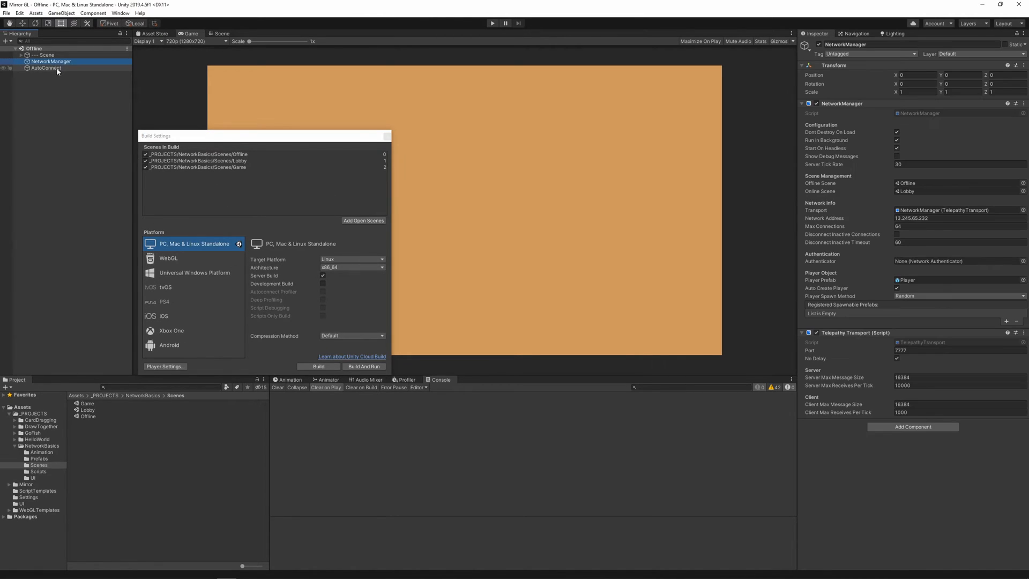
{"action": "left_click", "coordinate": [60, 62]}
Start the Linux server build and create a Build_AWS folder inside the project's Build folder as its destination.
{"action": "left_click", "coordinate": [322, 367]}
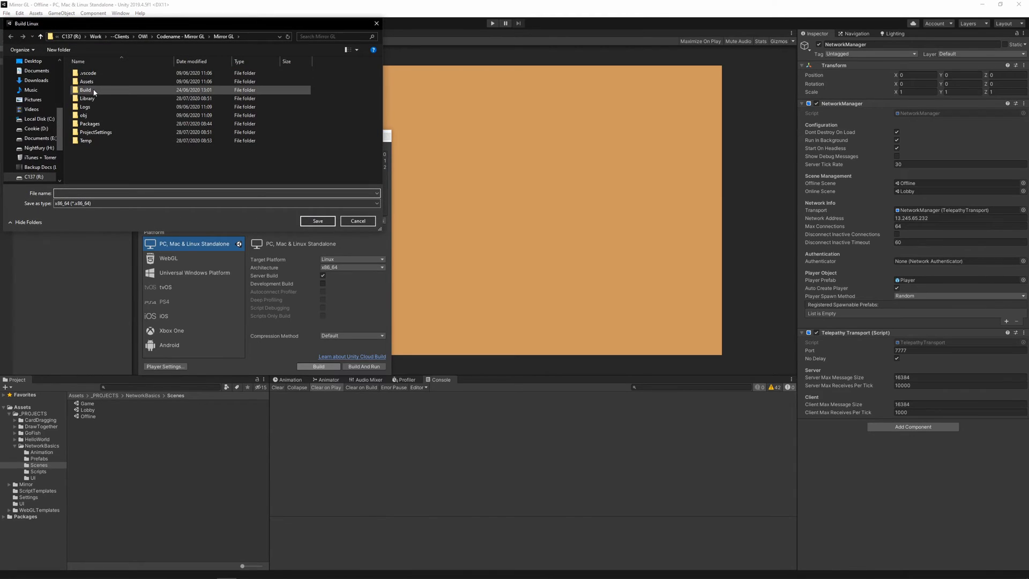
{"action": "left_click", "coordinate": [59, 49]}
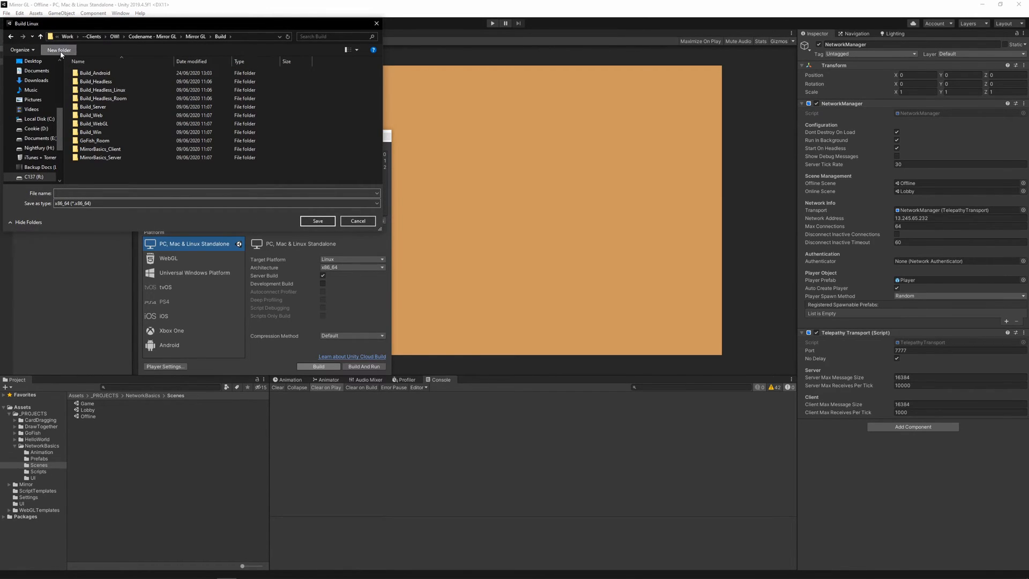
{"action": "type", "text": "Build_AWS"}
{"action": "double_click", "coordinate": [194, 83]}
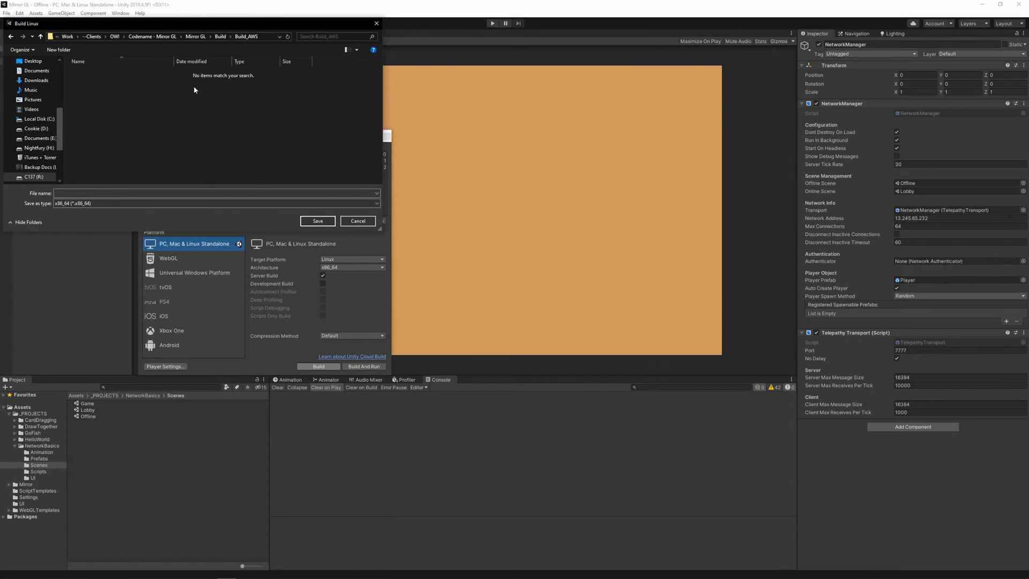
Name the build Mirror_Linux_Server and save it in the Build_AWS folder to run the build.
{"action": "left_click", "coordinate": [143, 193]}
{"action": "type", "text": "Mirror"}
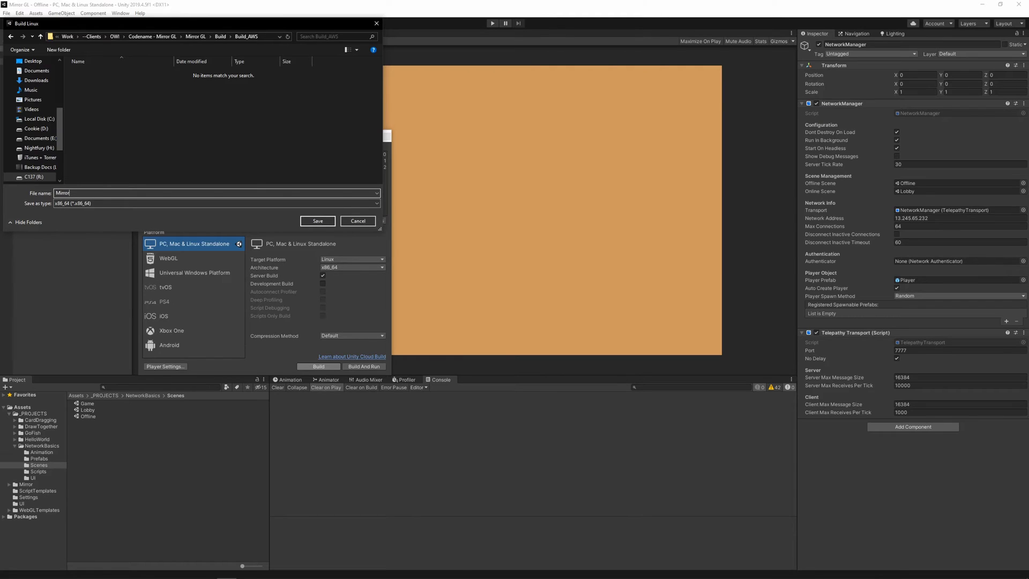
{"action": "type", "text": "_Linux"}
{"action": "key", "text": "Return"}
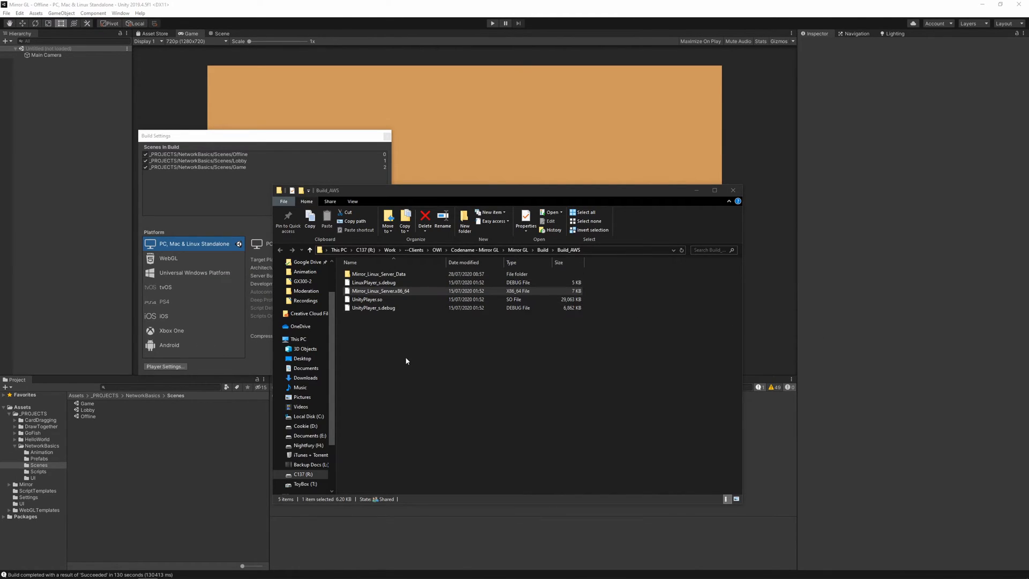
Switch to WinSCP and upload the whole Build_AWS folder from File Explorer to /home/ubuntu on the server.
{"action": "left_click_drag", "start_coordinate": [406, 358], "coordinate": [376, 274]}
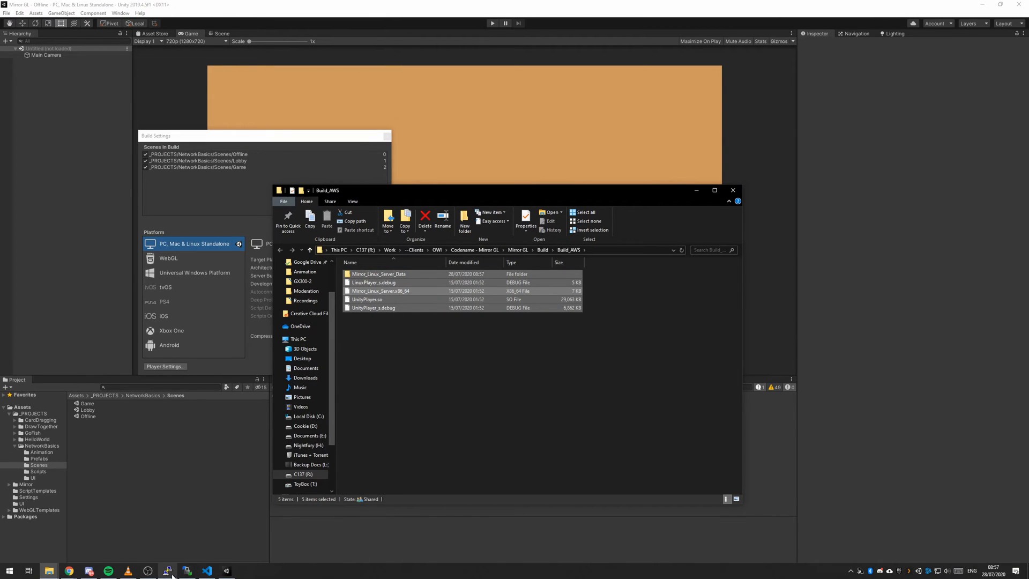
{"action": "left_click", "coordinate": [187, 571]}
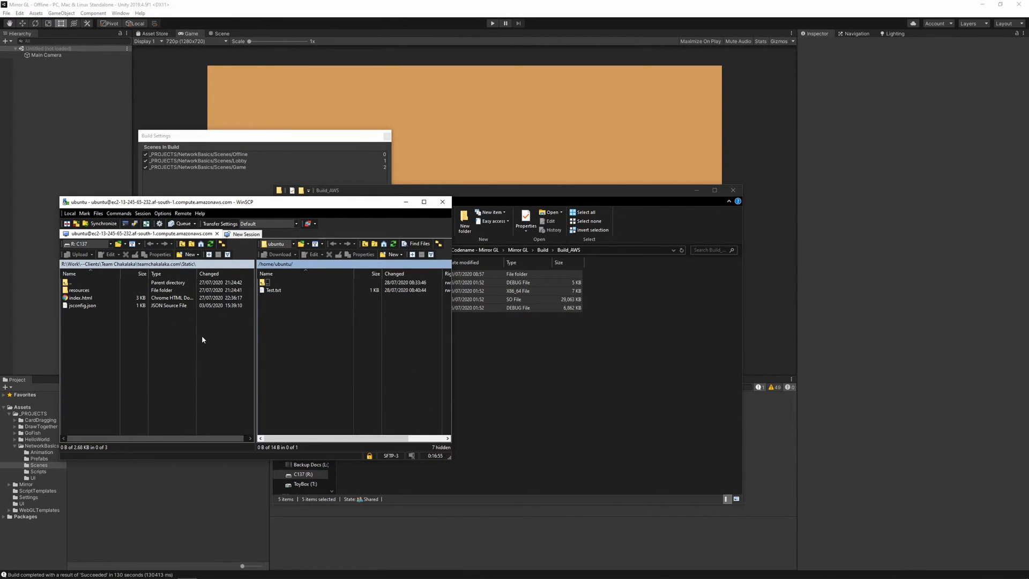
{"action": "left_click_drag", "start_coordinate": [268, 202], "coordinate": [237, 226]}
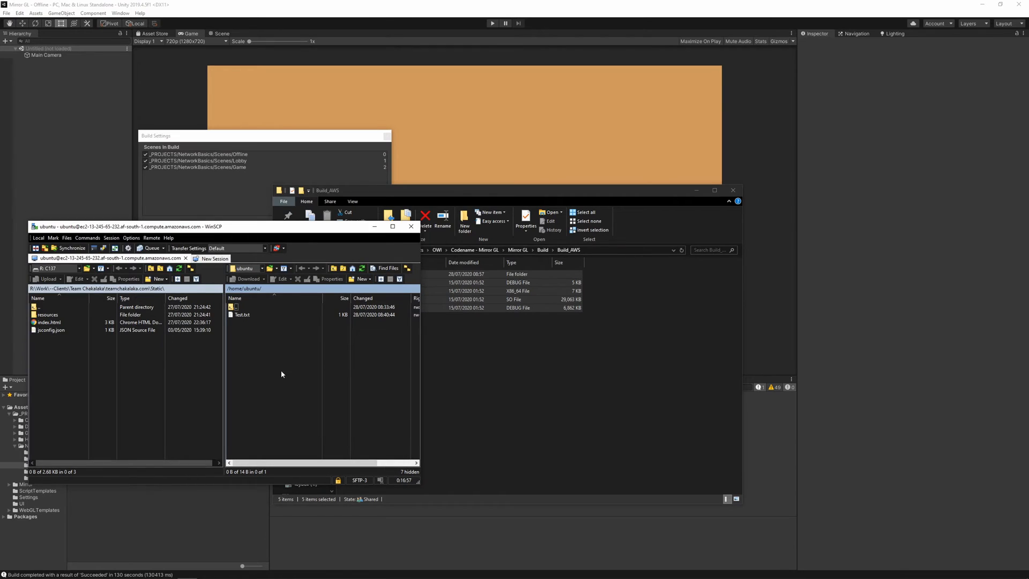
{"action": "right_click", "coordinate": [282, 351]}
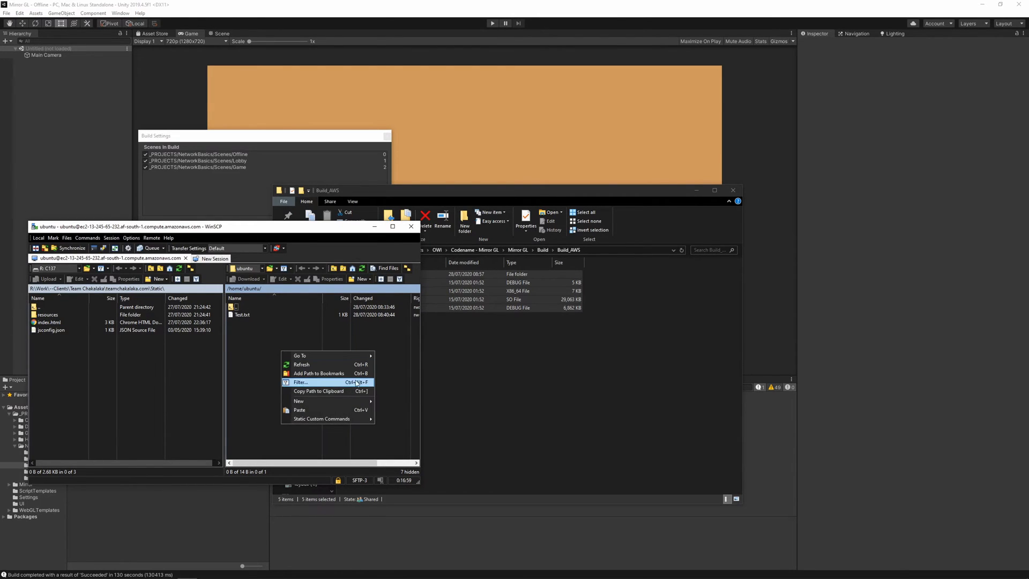
{"action": "left_click", "coordinate": [588, 379]}
{"action": "left_click", "coordinate": [542, 249]}
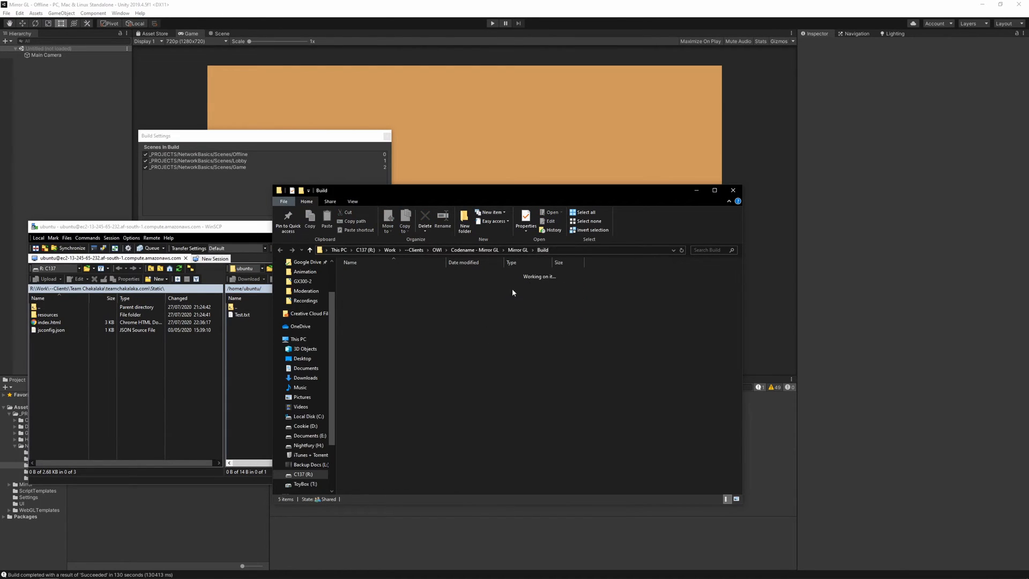
{"action": "left_click_drag", "start_coordinate": [374, 286], "coordinate": [258, 348]}
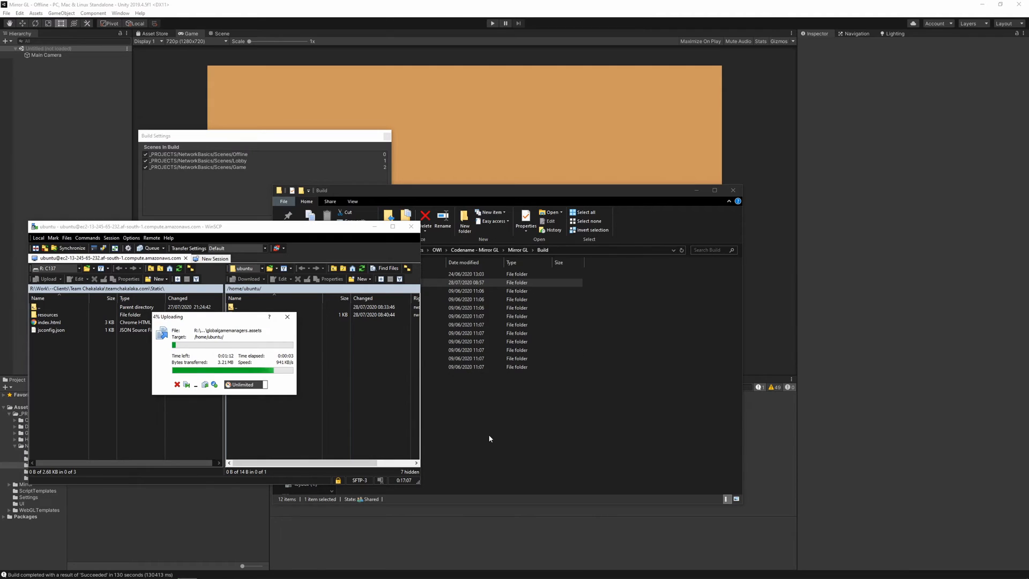
Examine the contents of the local Build_AWS folder and its Mirror_Linux_Server_Data subfolder in File Explorer during the upload.
{"action": "left_click", "coordinate": [453, 344]}
{"action": "double_click", "coordinate": [394, 283]}
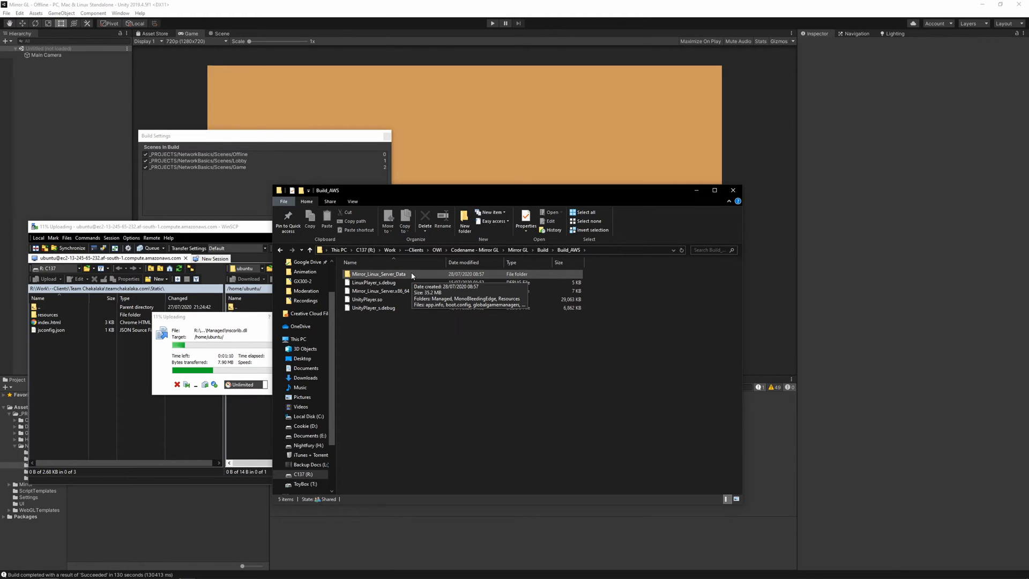
{"action": "left_click_drag", "start_coordinate": [400, 343], "coordinate": [397, 280]}
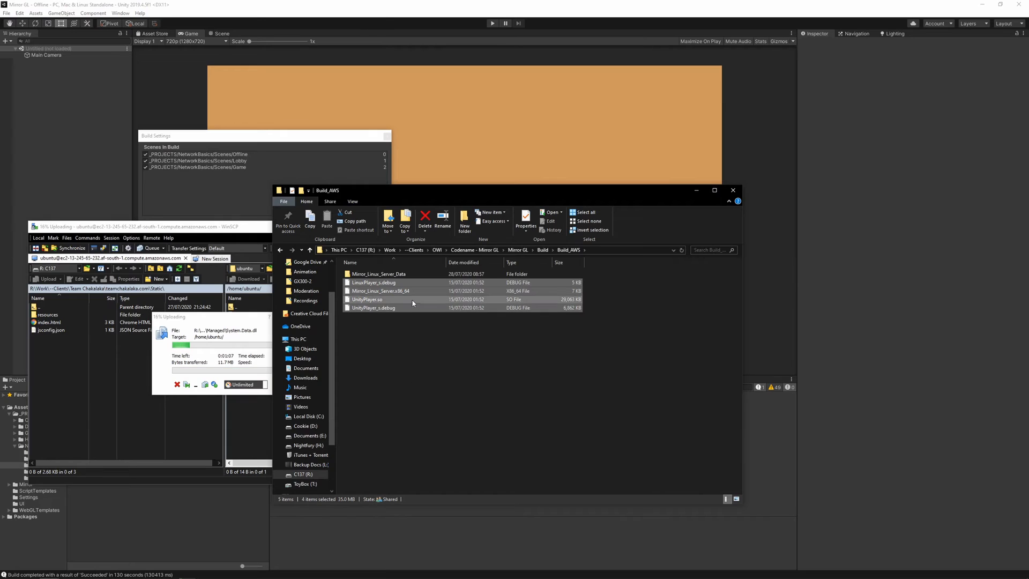
{"action": "double_click", "coordinate": [410, 273]}
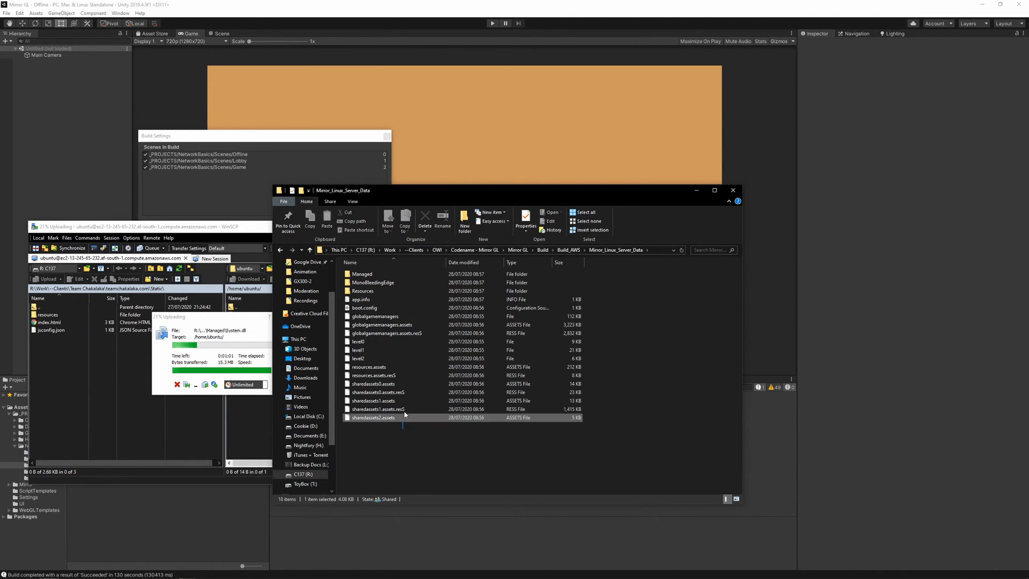
{"action": "left_click_drag", "start_coordinate": [396, 431], "coordinate": [403, 383]}
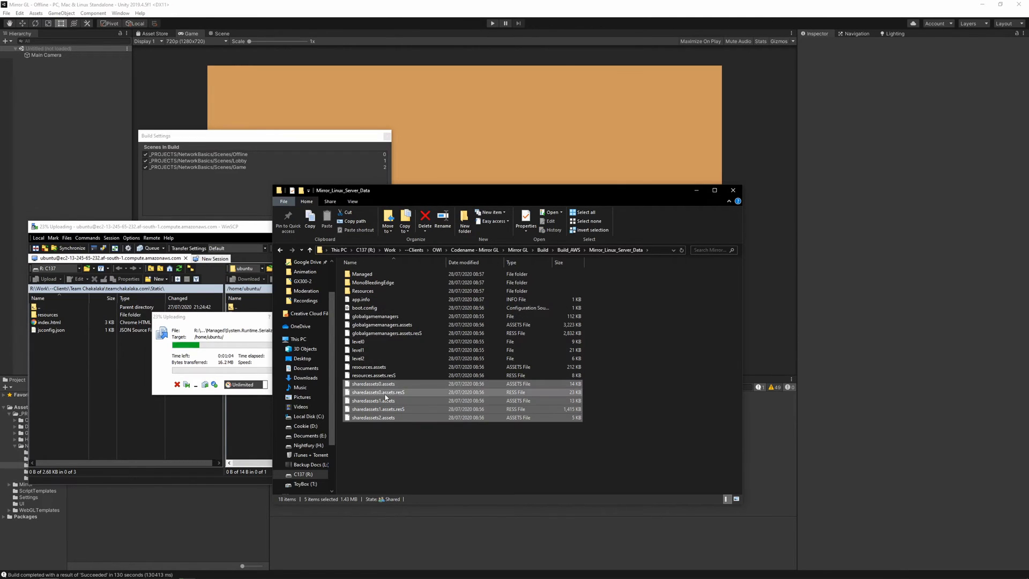
{"action": "left_click", "coordinate": [567, 251]}
{"action": "left_click_drag", "start_coordinate": [426, 352], "coordinate": [418, 287]}
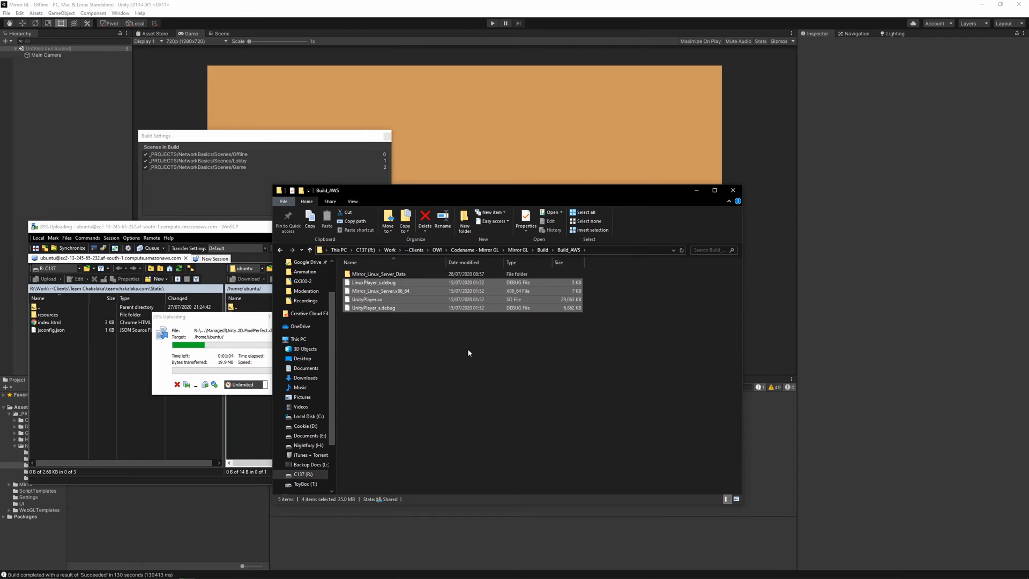
{"action": "left_click", "coordinate": [421, 313]}
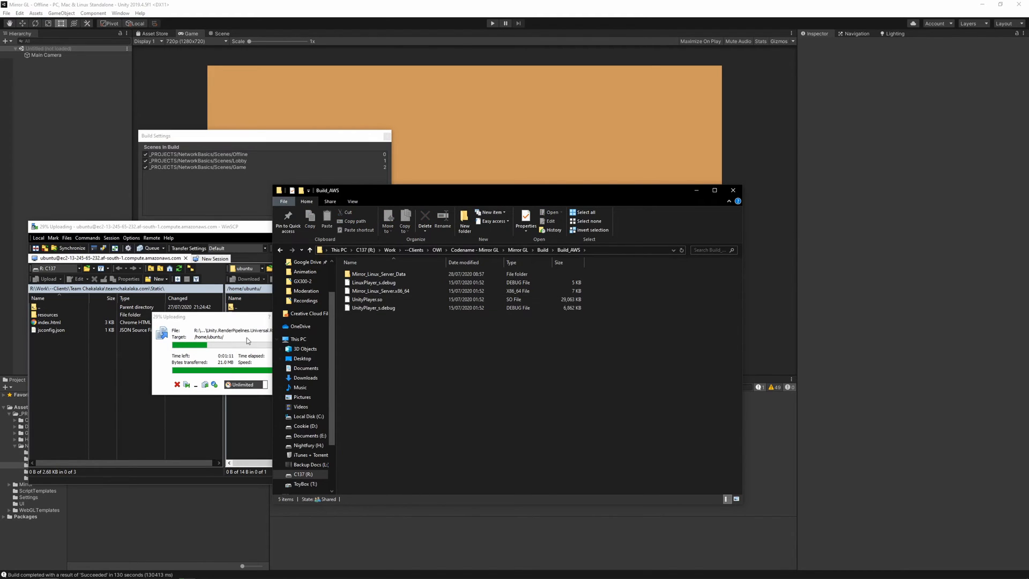
Check the size properties of the local Build_AWS folder in File Explorer and the upload progress in WinSCP.
{"action": "left_click", "coordinate": [235, 323]}
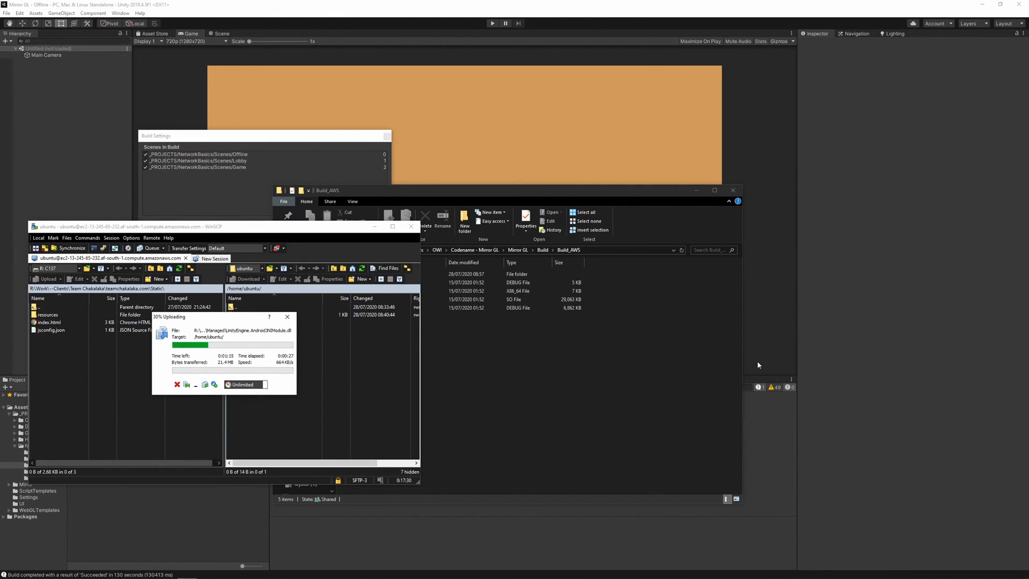
{"action": "left_click", "coordinate": [649, 349]}
{"action": "right_click", "coordinate": [648, 344]}
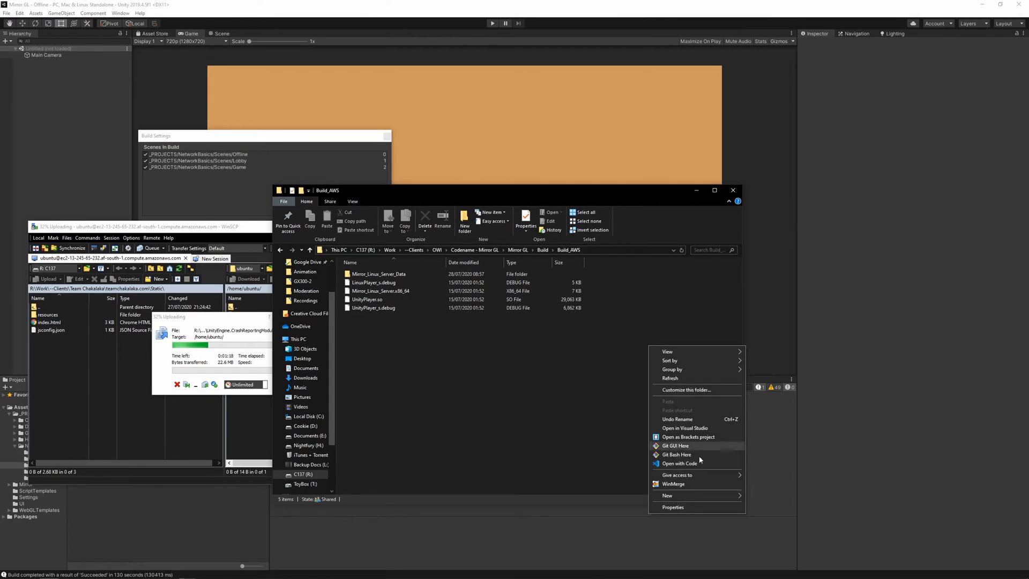
{"action": "left_click", "coordinate": [689, 501]}
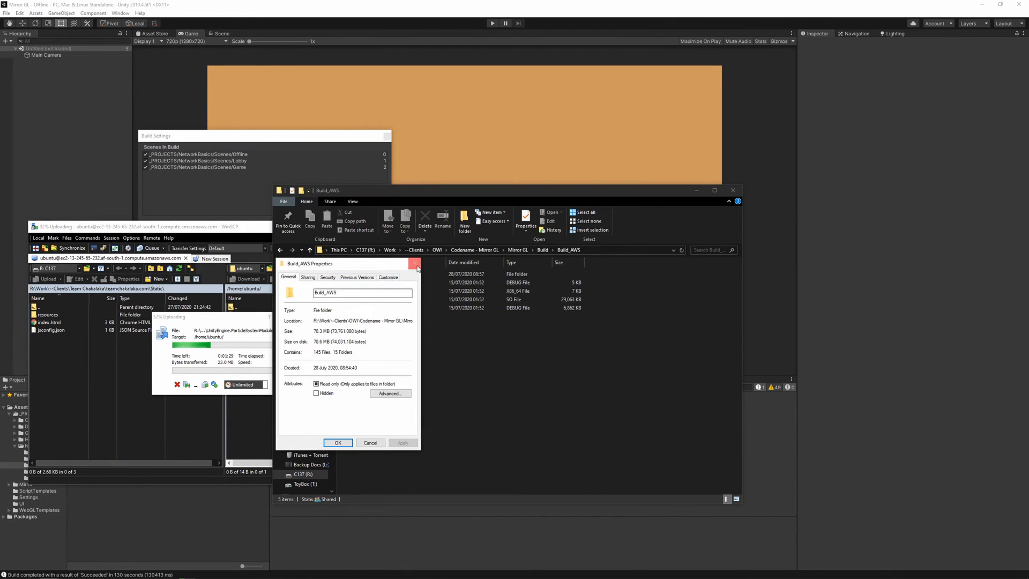
{"action": "left_click", "coordinate": [415, 264]}
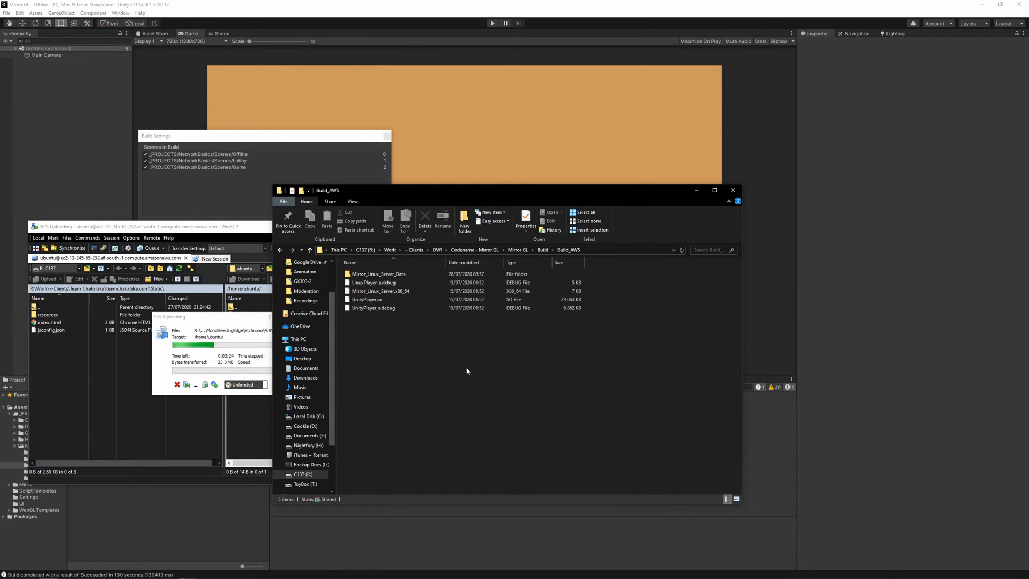
{"action": "left_click", "coordinate": [244, 325]}
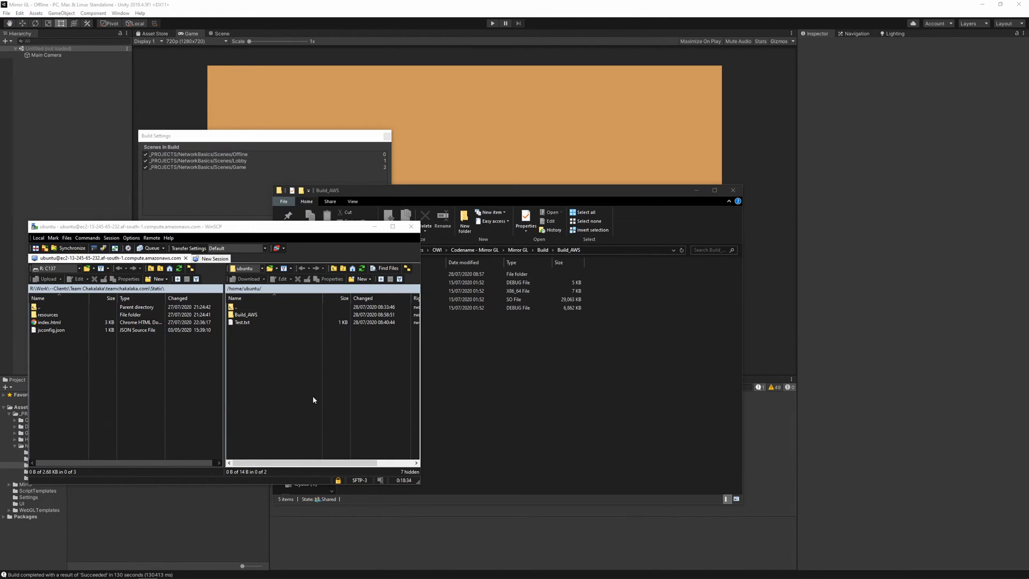
Switch to the PuTTY terminal and list the Ubuntu home directory with ls to check the uploaded folder.
{"action": "left_click", "coordinate": [187, 570]}
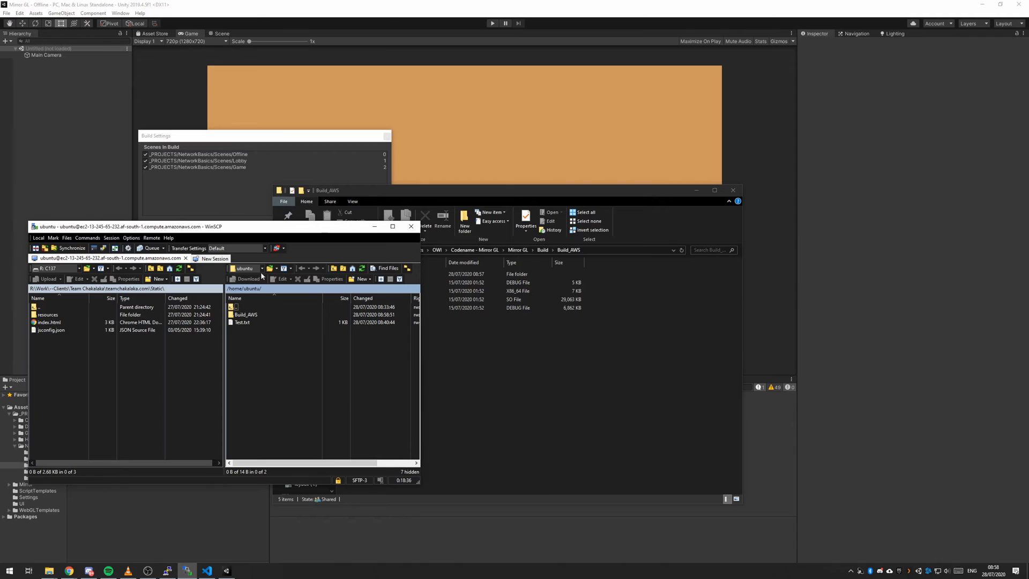
{"action": "left_click", "coordinate": [167, 570]}
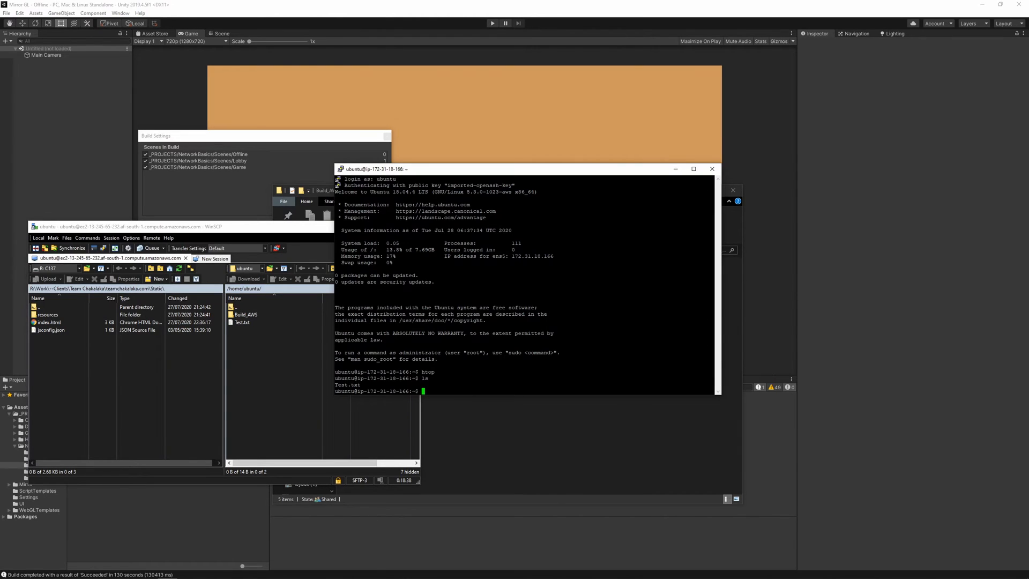
{"action": "left_click_drag", "start_coordinate": [499, 176], "coordinate": [565, 178]}
{"action": "type", "text": "ls"}
{"action": "key", "text": "Return"}
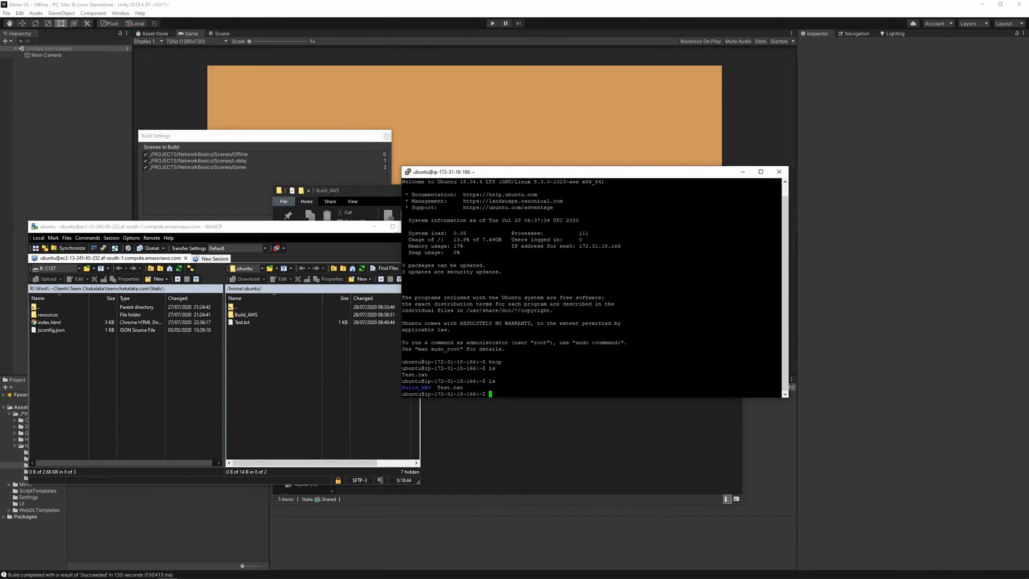
Change into the Build_AWS directory on the server and list its files.
{"action": "type", "text": "cd Bu"}
{"action": "key", "text": "Tab"}
{"action": "key", "text": "Return"}
{"action": "type", "text": "ls"}
{"action": "key", "text": "Return"}
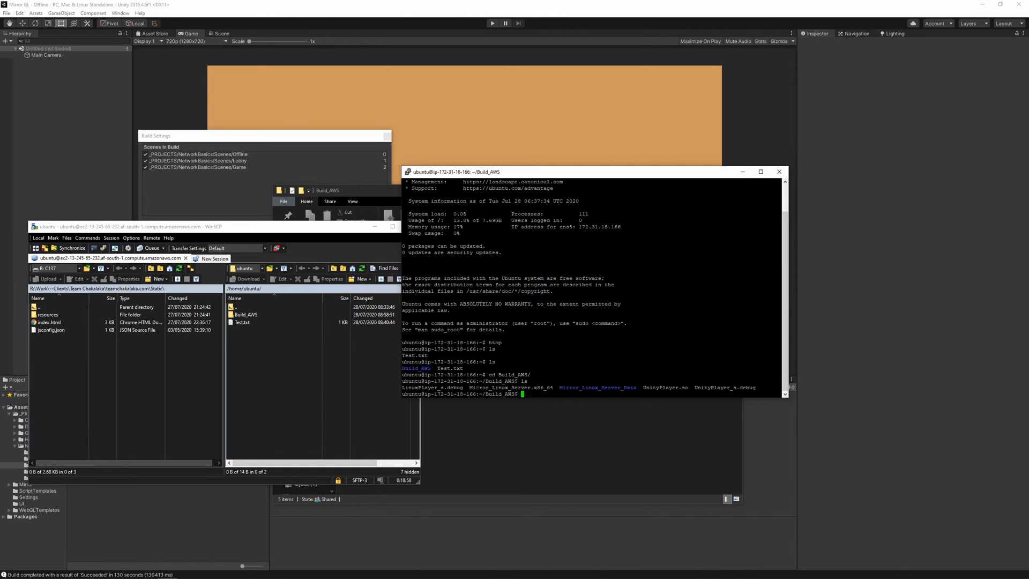
Make everything in Build_AWS executable with sudo chmod +x * and list the files again.
{"action": "left_click_drag", "start_coordinate": [469, 388], "coordinate": [549, 387]}
{"action": "left_click", "coordinate": [537, 388]}
{"action": "type", "text": "sudo chmod"}
{"action": "type", "text": "+x *"}
{"action": "key", "text": "Return"}
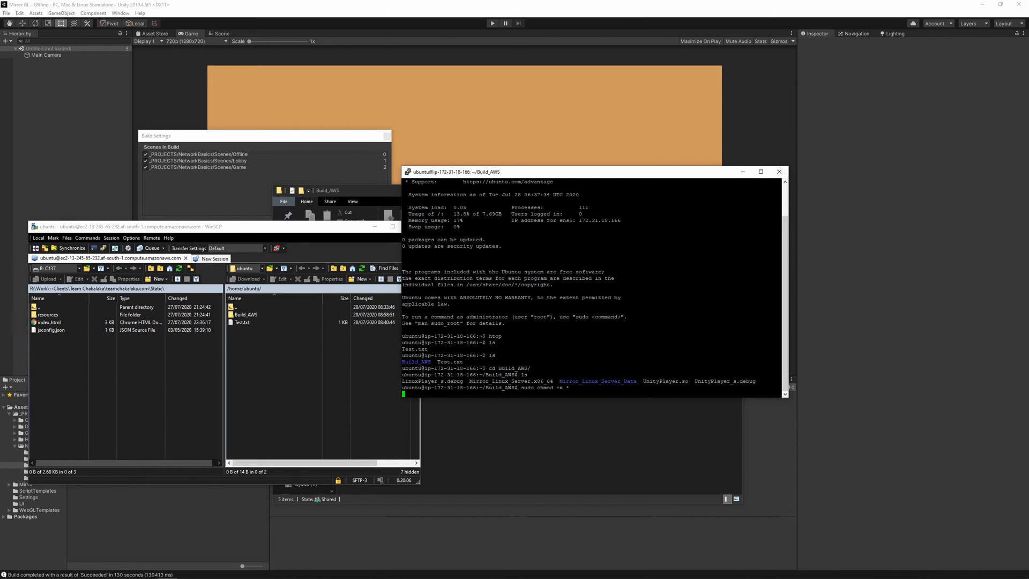
{"action": "type", "text": "ls"}
{"action": "key", "text": "Return"}
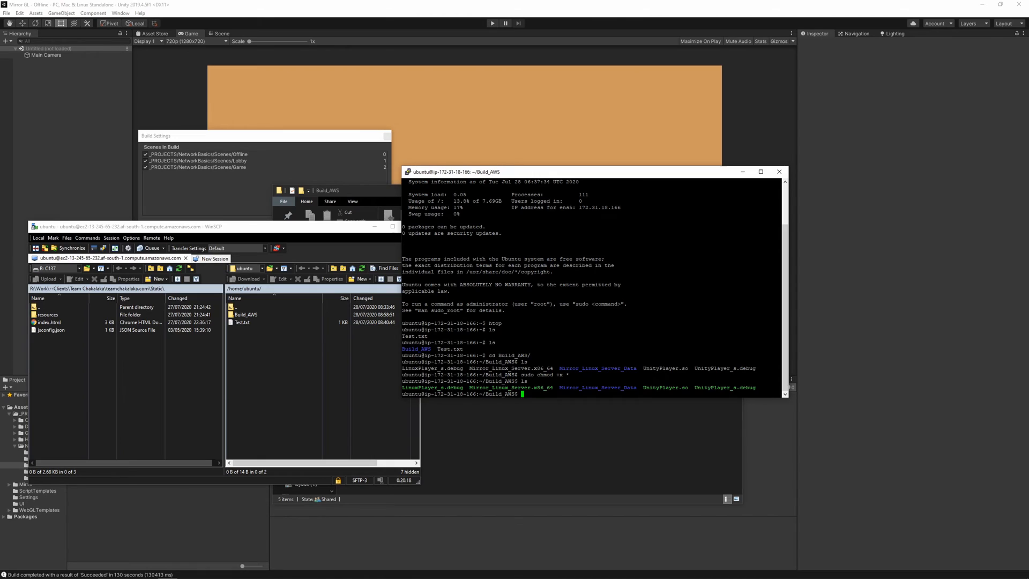
Run the server executable ./Mirror_Linux_Server.x86_64 from the Build_AWS directory.
{"action": "type", "text": "./"}
{"action": "type", "text": "M"}
{"action": "key", "text": "Tab"}
{"action": "key", "text": "Tab"}
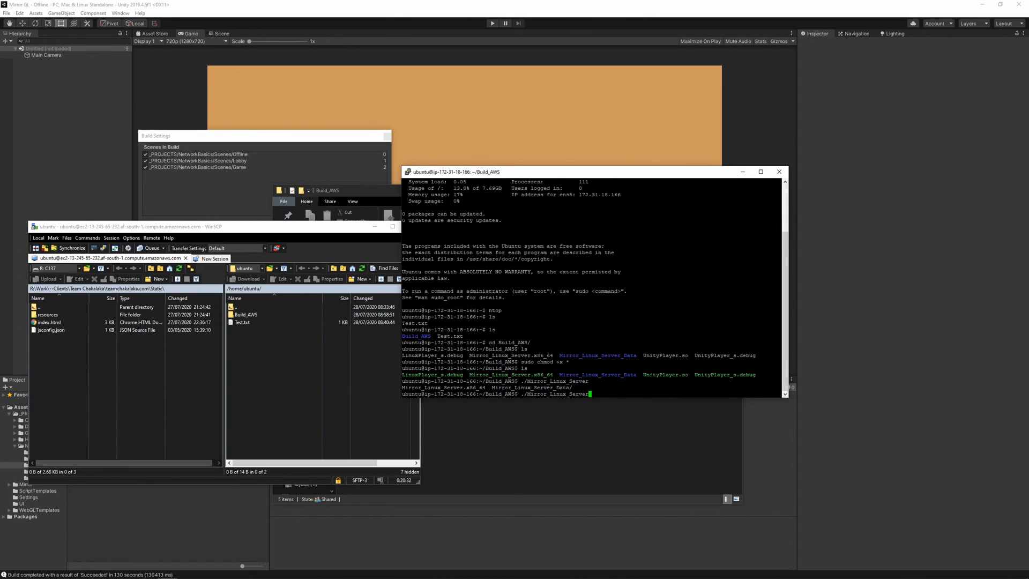
{"action": "type", "text": "."}
{"action": "key", "text": "Tab"}
{"action": "key", "text": "Return"}
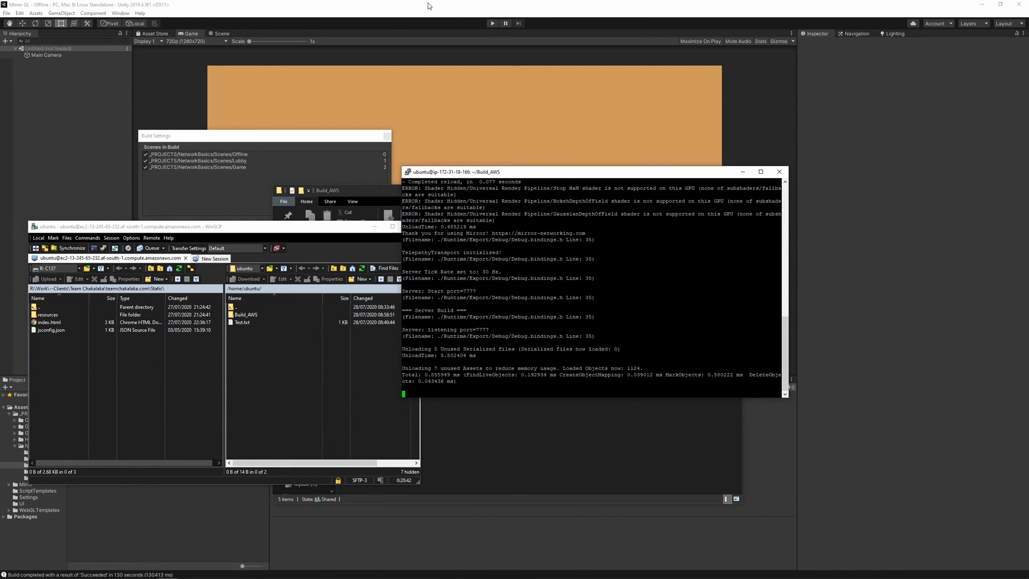
Switch to Unity, close Build Settings, show the NetworkManager object and test the client connection in a short Play mode run.
{"action": "left_click", "coordinate": [299, 134]}
{"action": "left_click", "coordinate": [389, 136]}
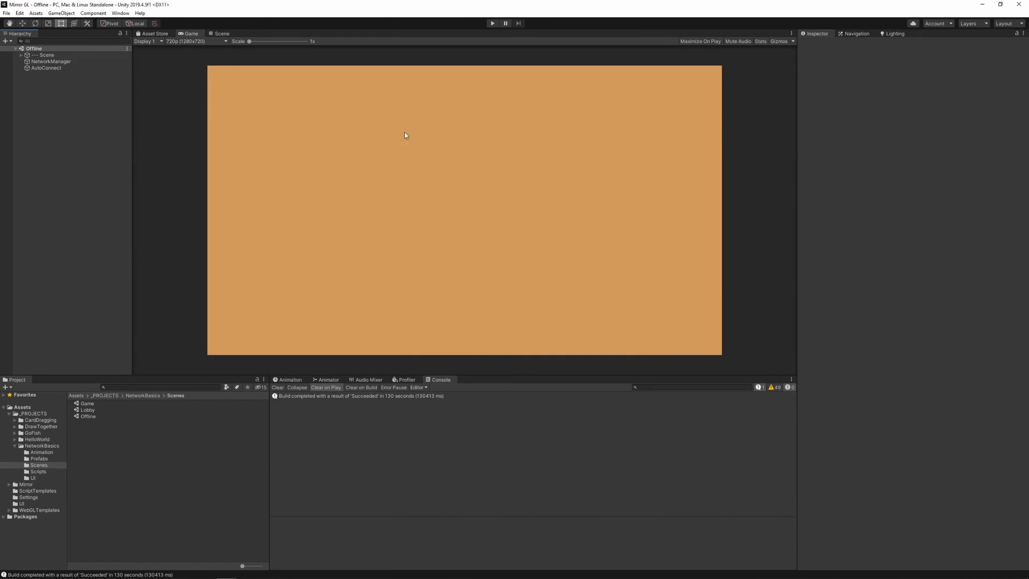
{"action": "left_click", "coordinate": [65, 62]}
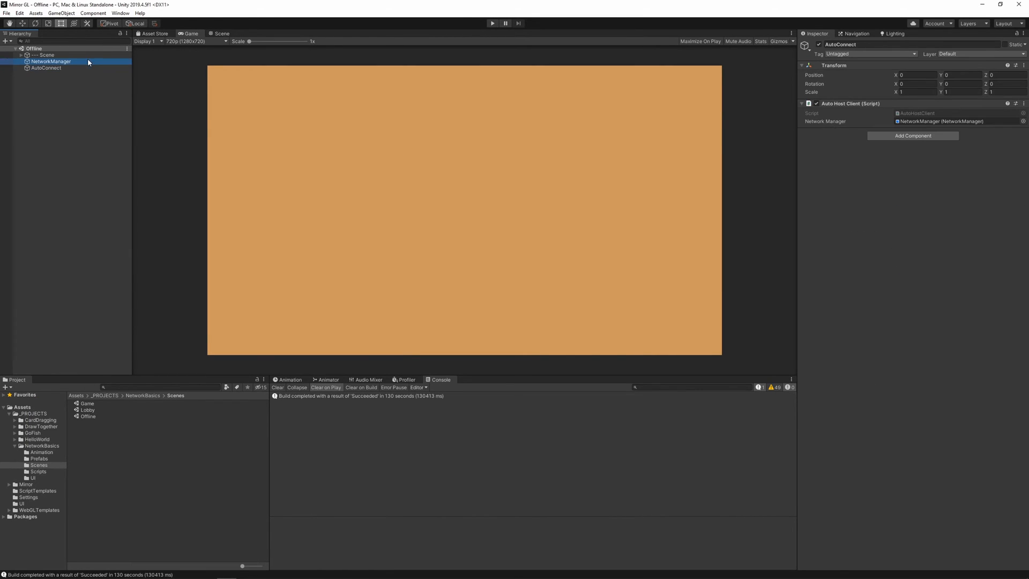
{"action": "left_click", "coordinate": [492, 23]}
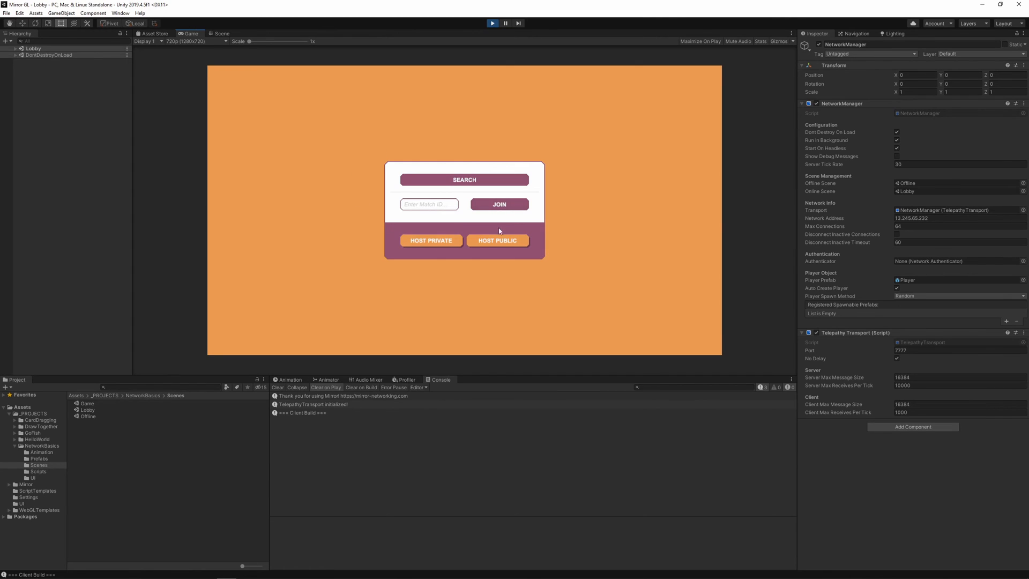
{"action": "left_click", "coordinate": [492, 23]}
Stop the game server in the terminal and test the Unity client in Play mode without it.
{"action": "key", "text": "alt+Tab"}
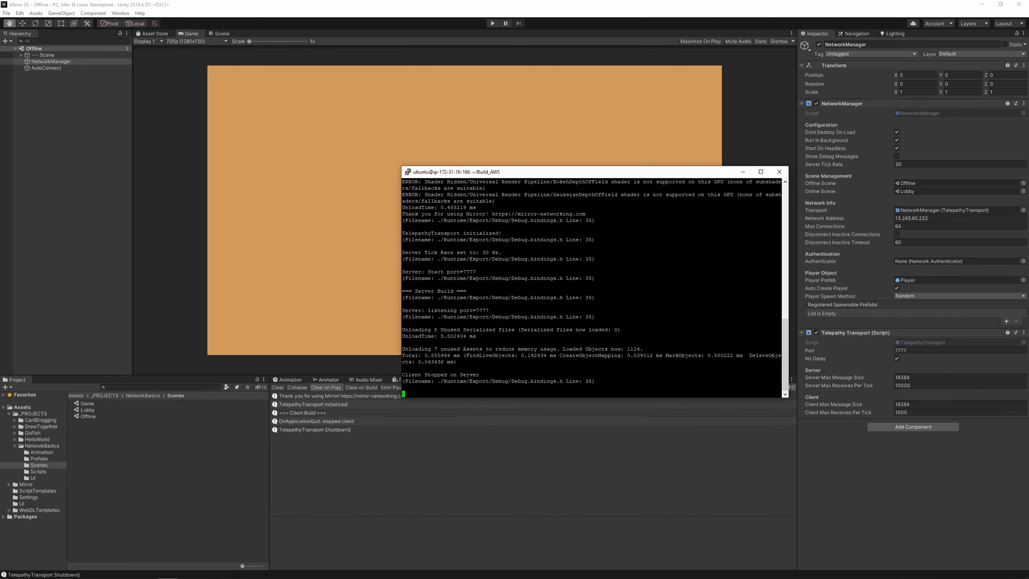
{"action": "key", "text": "ctrl+c"}
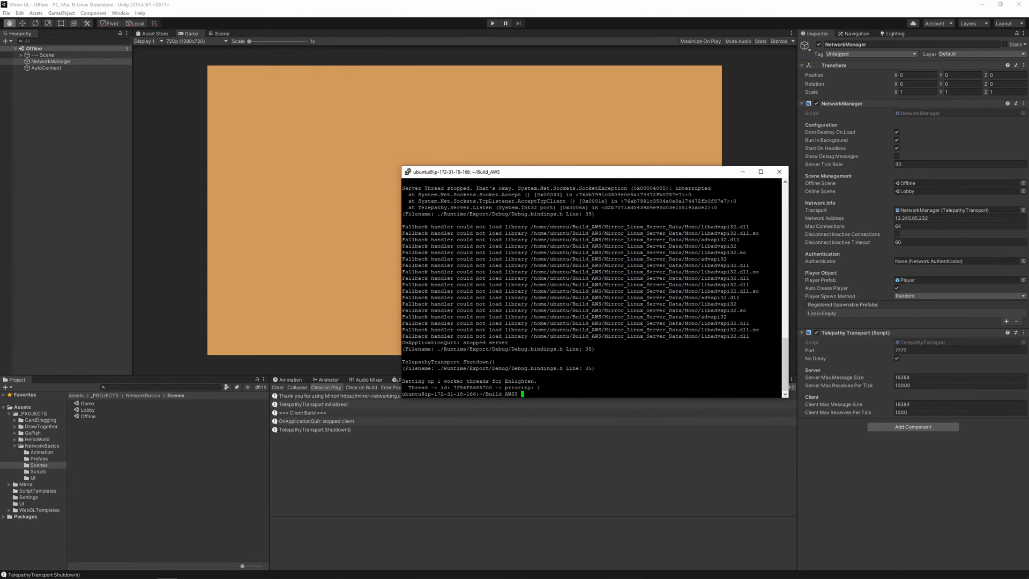
{"action": "left_click", "coordinate": [514, 153]}
{"action": "left_click", "coordinate": [492, 23]}
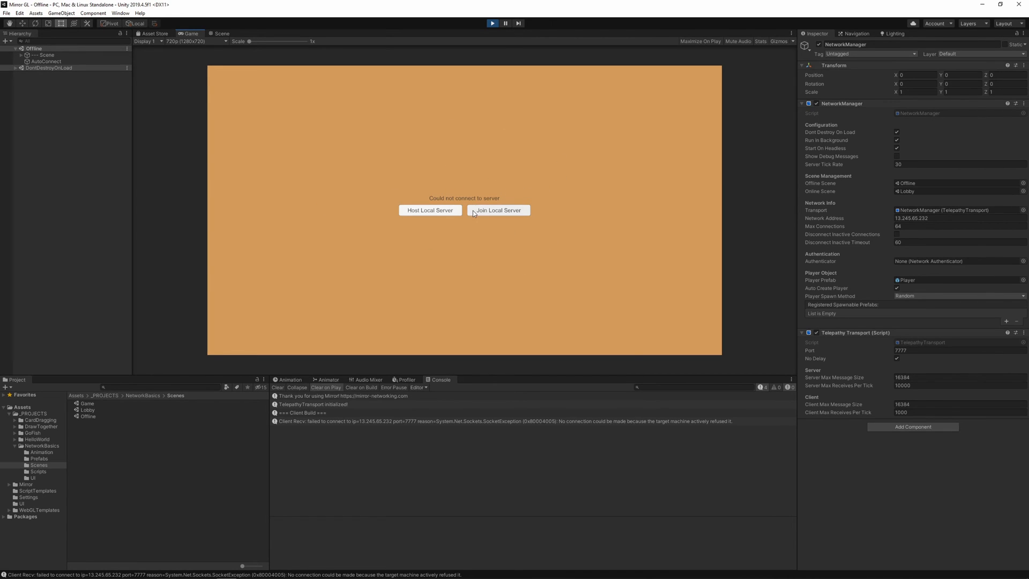
{"action": "left_click", "coordinate": [491, 23]}
Switch back to the terminal and rerun ./Mirror_Linux_Server.x86_64 from the command history.
{"action": "key", "text": "alt+Tab"}
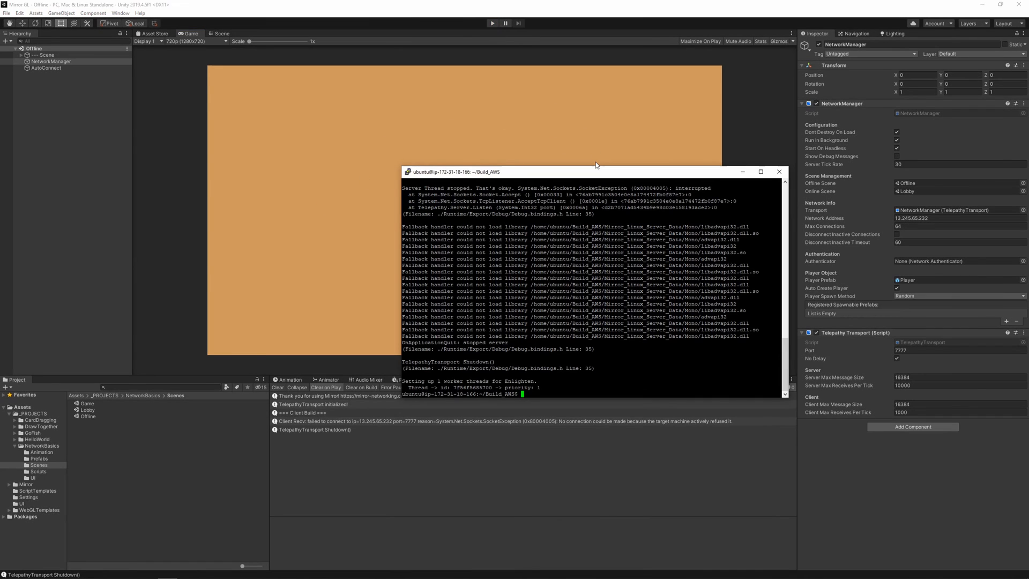
{"action": "key", "text": "Up"}
{"action": "key", "text": "Up"}
{"action": "key", "text": "Up"}
{"action": "key", "text": "Up"}
{"action": "key", "text": "Down"}
{"action": "key", "text": "Down"}
{"action": "key", "text": "Down"}
{"action": "key", "text": "Down"}
{"action": "key", "text": "Up"}
{"action": "key", "text": "Return"}
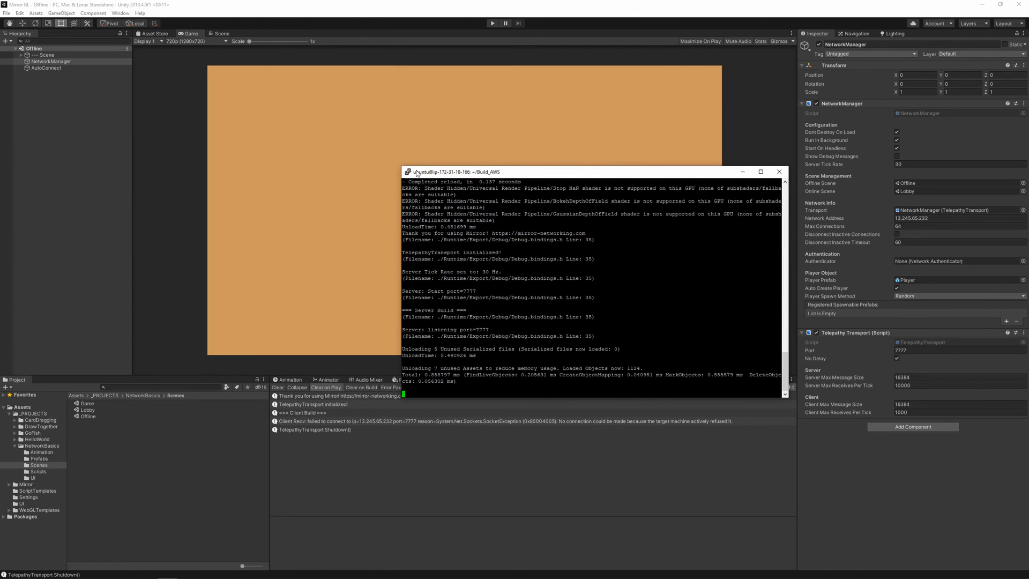
Play the Unity scene again to test the client against the restarted server, and end Play mode.
{"action": "left_click", "coordinate": [438, 104]}
{"action": "left_click", "coordinate": [492, 23]}
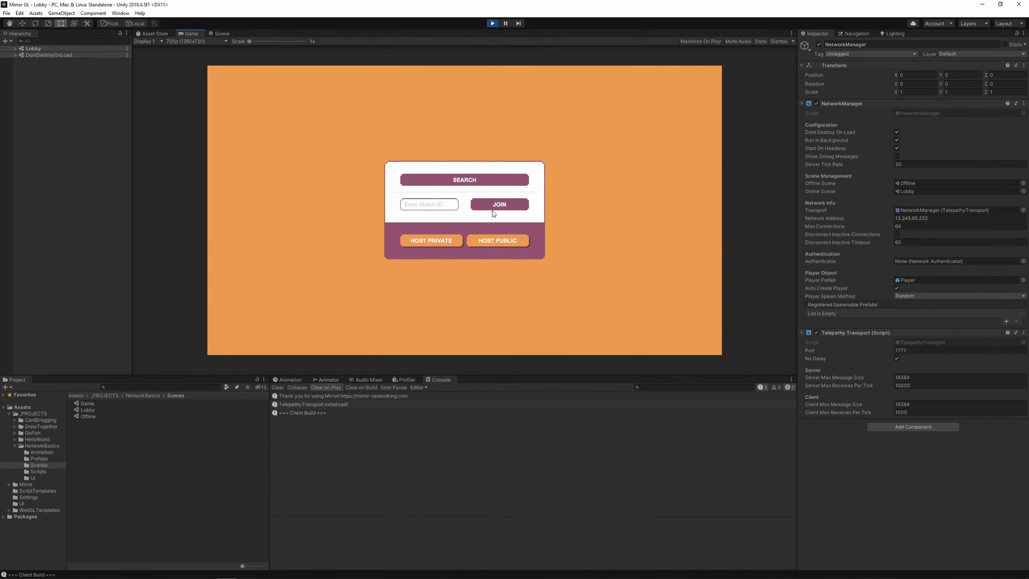
{"action": "left_click", "coordinate": [492, 23]}
Stop the running server in the terminal and start a tmux session.
{"action": "key", "text": "alt+Tab"}
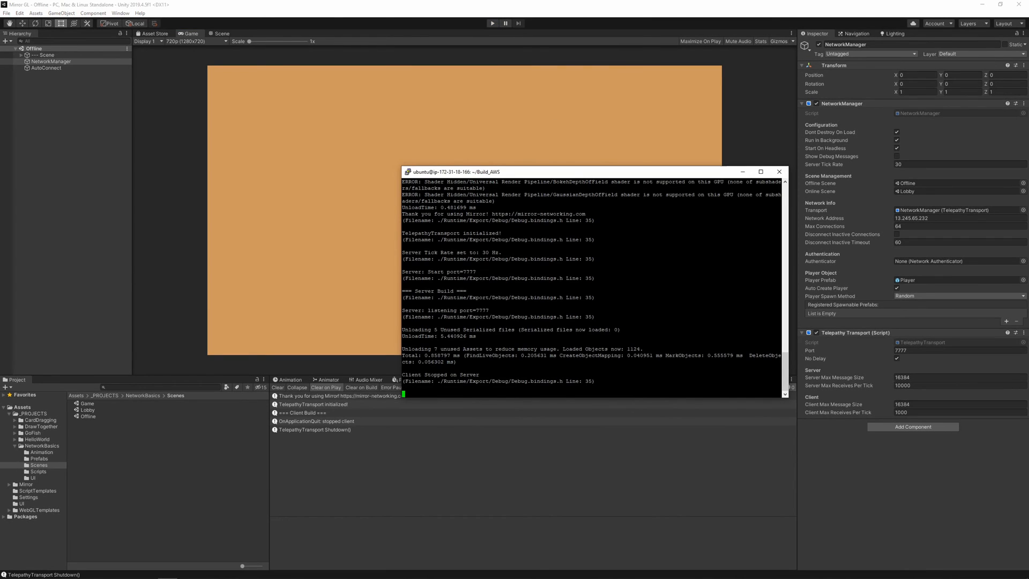
{"action": "key", "text": "ctrl+c"}
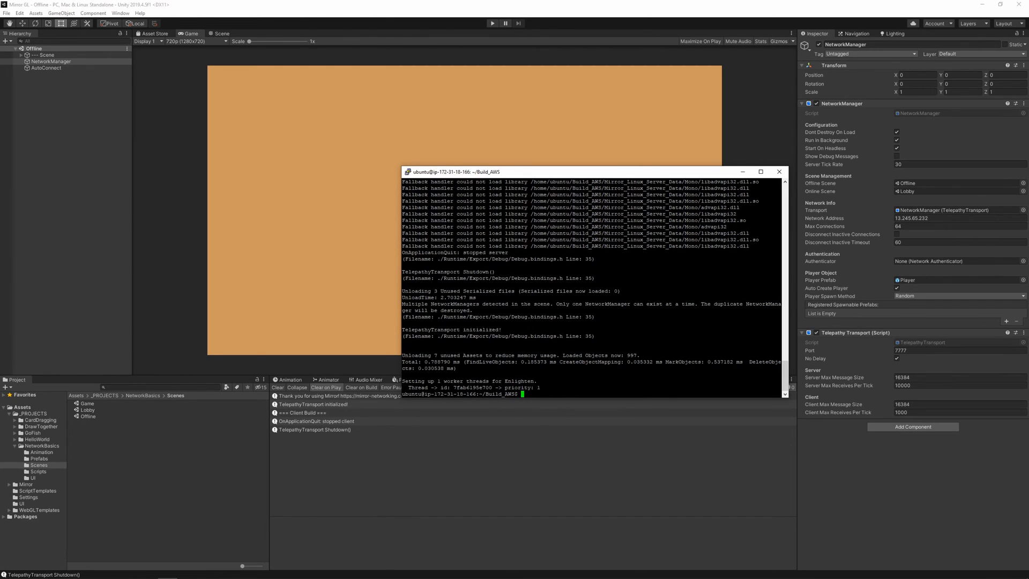
{"action": "type", "text": "tmux"}
{"action": "key", "text": "Return"}
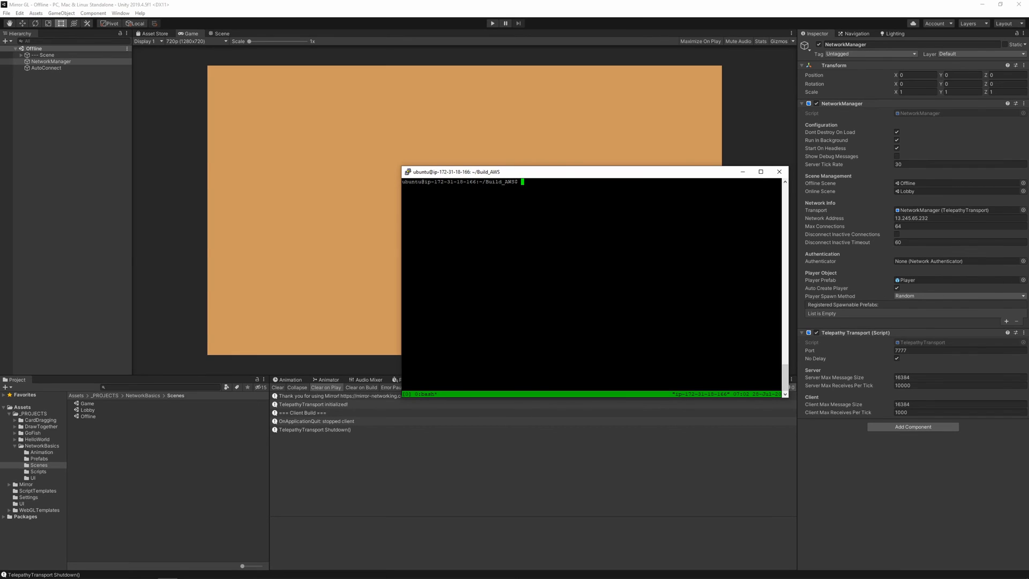
Split the tmux session into two stacked panes, and enlarge and reposition the terminal window.
{"action": "type", "text": "\""}
{"action": "key", "text": "BackSpace"}
{"action": "key", "text": "ctrl+b"}
{"action": "key", "text": "quotedbl"}
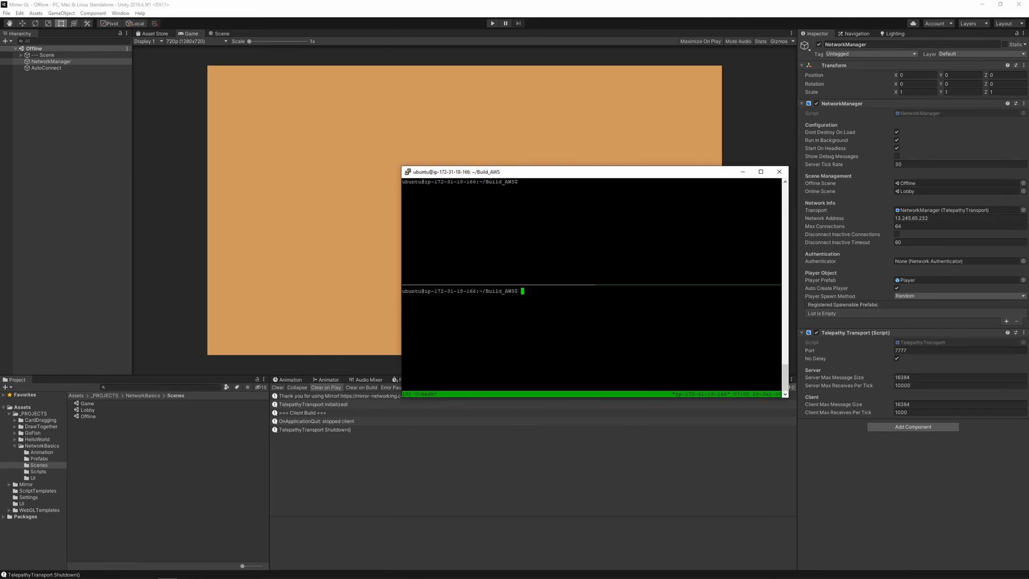
{"action": "left_click_drag", "start_coordinate": [563, 172], "coordinate": [401, 150]}
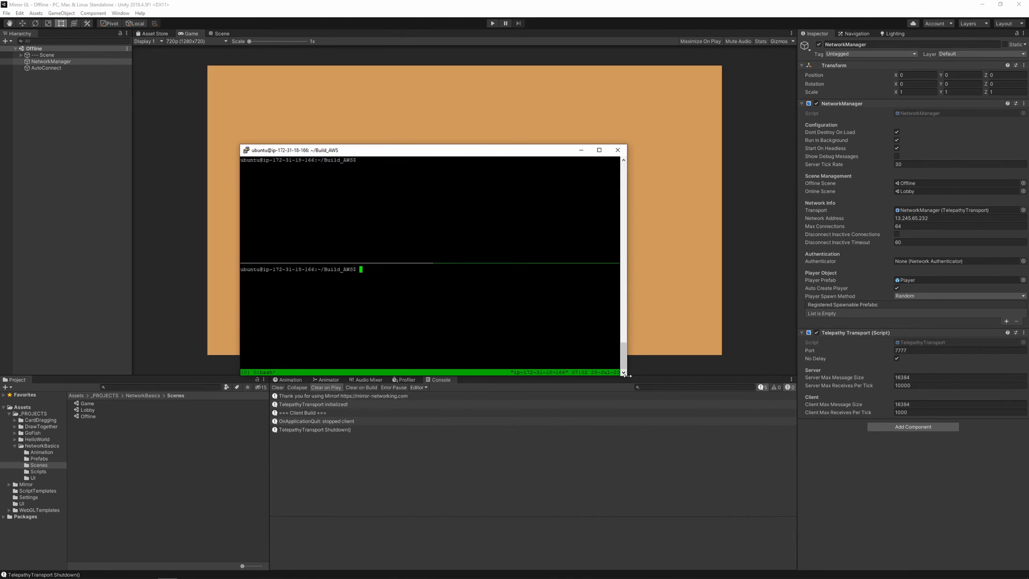
{"action": "left_click_drag", "start_coordinate": [625, 373], "coordinate": [758, 486]}
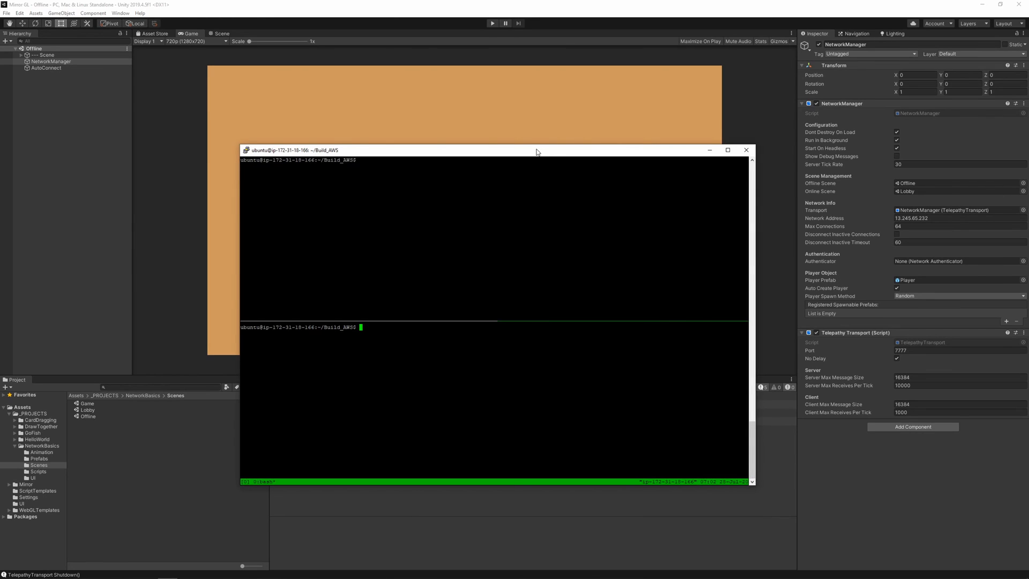
{"action": "left_click_drag", "start_coordinate": [537, 151], "coordinate": [526, 101]}
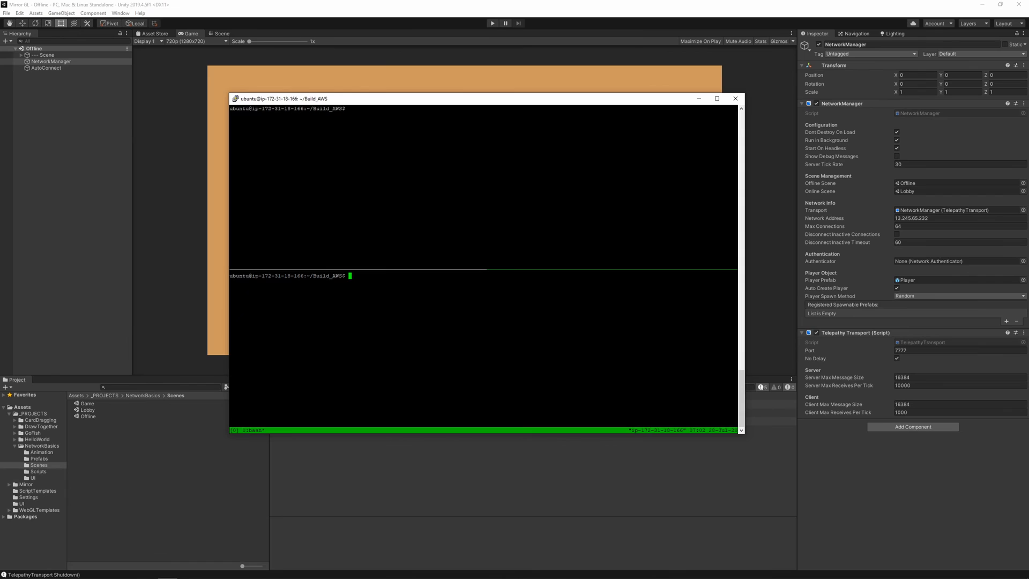
Split the lower tmux pane into two stacked panes and run htop in the new lowest one.
{"action": "key", "text": "ctrl+b"}
{"action": "key", "text": "quotedbl"}
{"action": "type", "text": "htop"}
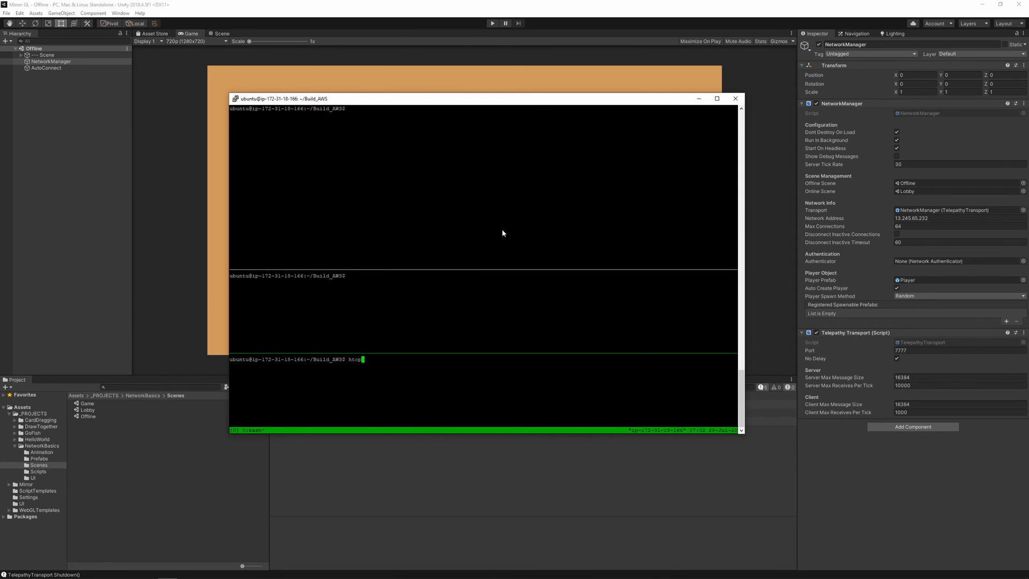
{"action": "key", "text": "Return"}
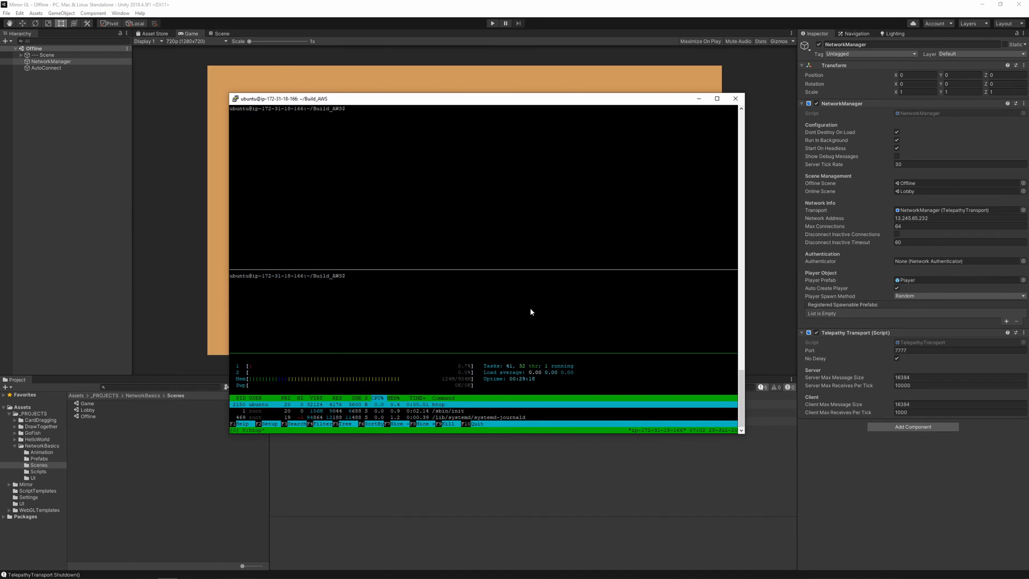
In the topmost tmux pane, list the Build_AWS files and start ./Mirror_Linux_Server.x86_64.
{"action": "key", "text": "ctrl+b"}
{"action": "key", "text": "Up"}
{"action": "key", "text": "ctrl+b"}
{"action": "key", "text": "Up"}
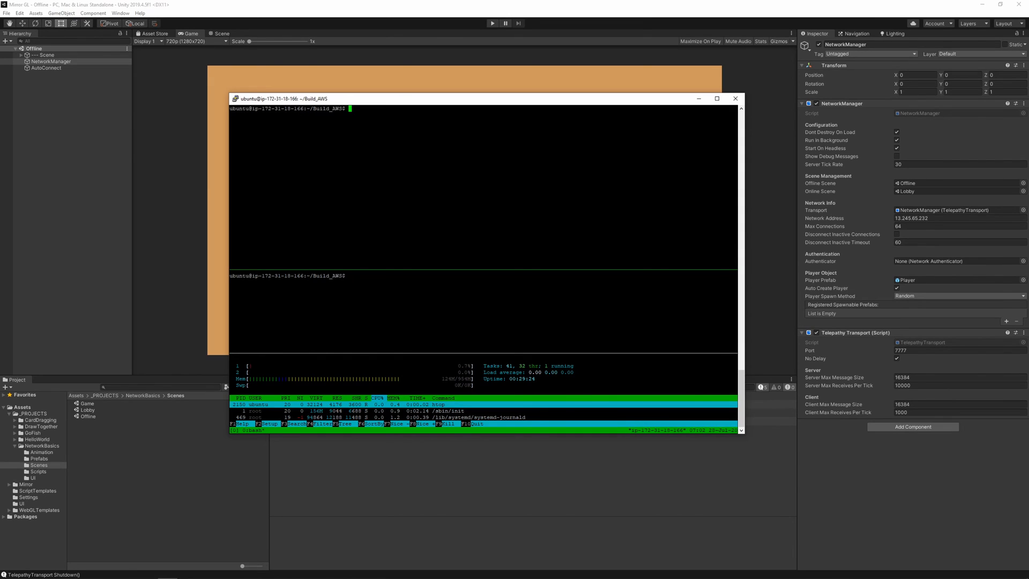
{"action": "type", "text": "ls"}
{"action": "key", "text": "Return"}
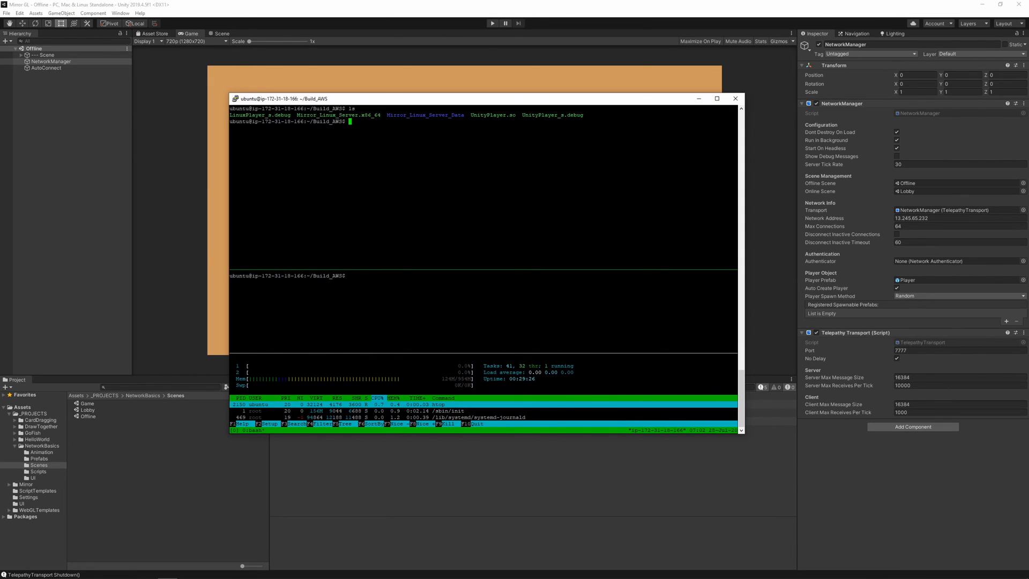
{"action": "type", "text": "./Mir"}
{"action": "key", "text": "Tab"}
{"action": "type", "text": ".x"}
{"action": "key", "text": "Tab"}
{"action": "key", "text": "Return"}
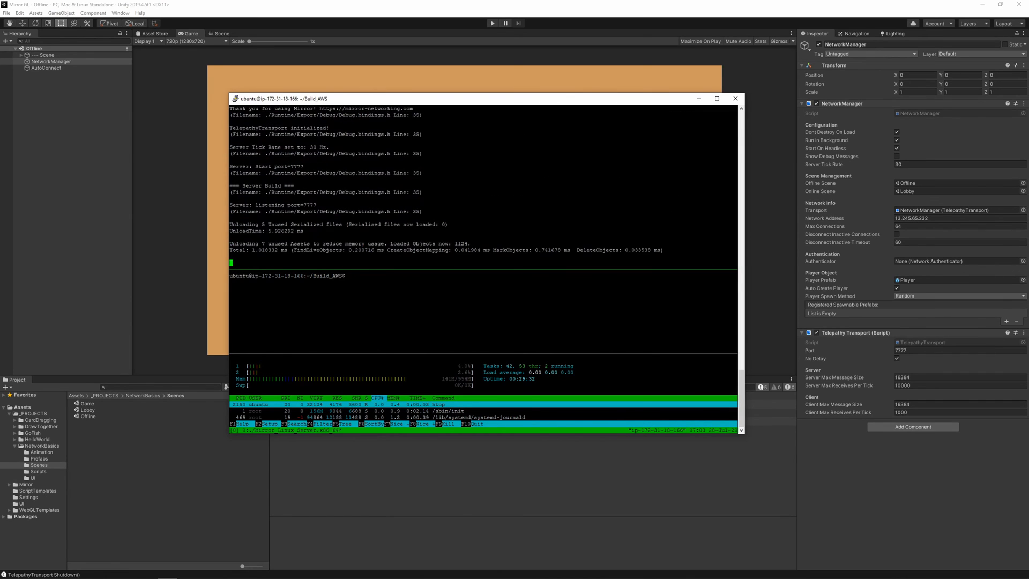
In the middle tmux pane, list the Build_AWS files and start a second ./Mirror_Linux_Server.x86_64 instance.
{"action": "key", "text": "ctrl+b"}
{"action": "key", "text": "Down"}
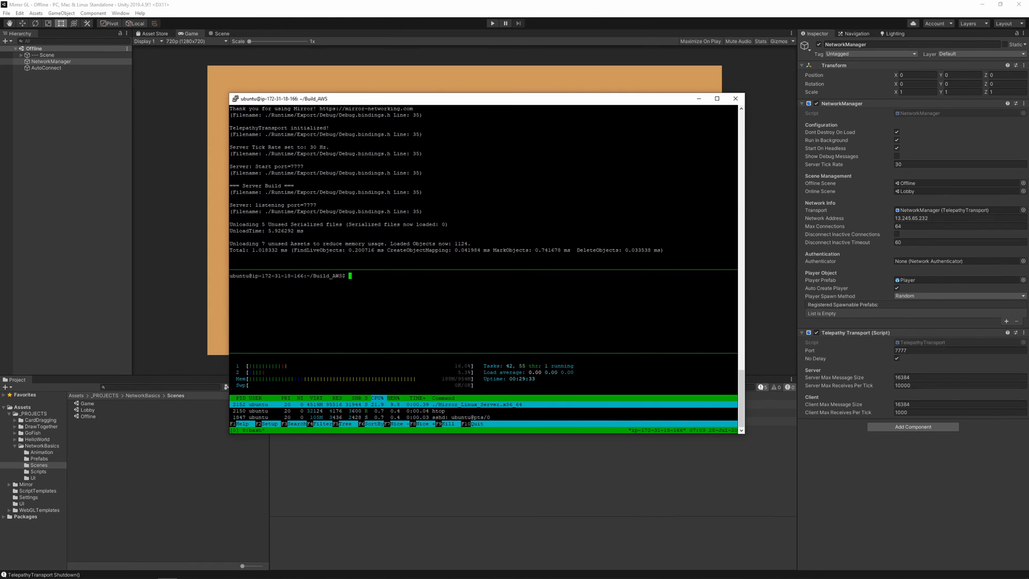
{"action": "type", "text": "ls"}
{"action": "key", "text": "Return"}
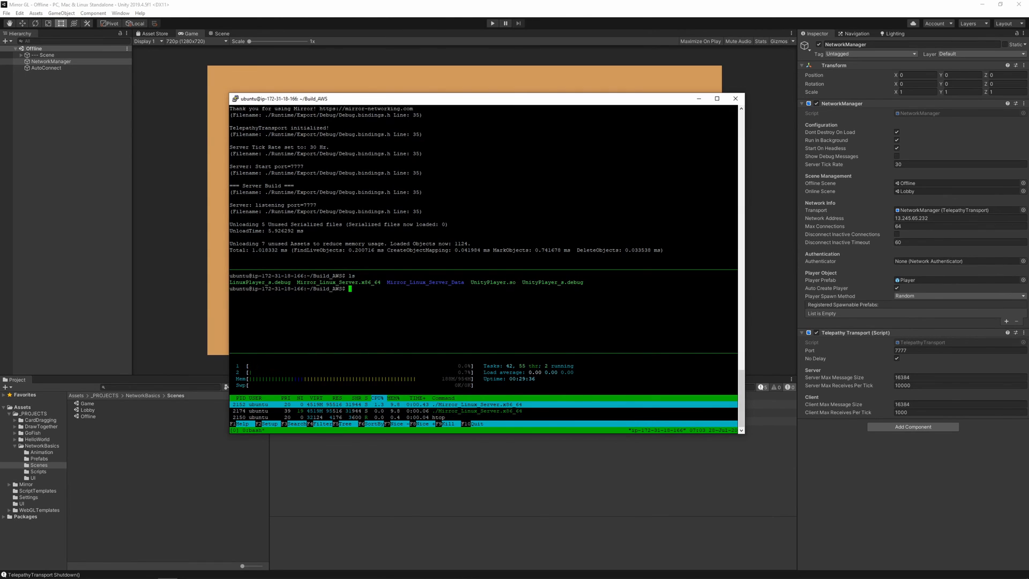
{"action": "type", "text": "./M"}
{"action": "key", "text": "Tab"}
{"action": "type", "text": "."}
{"action": "key", "text": "Tab"}
{"action": "key", "text": "Return"}
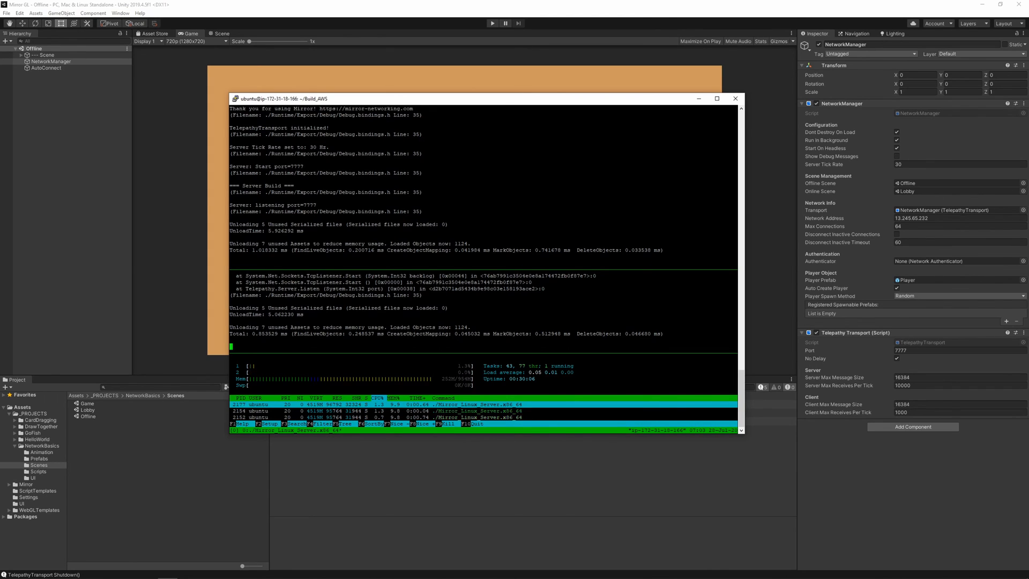
Stop the second server instance and close the PuTTY session while the first server keeps running in tmux.
{"action": "key", "text": "ctrl+c"}
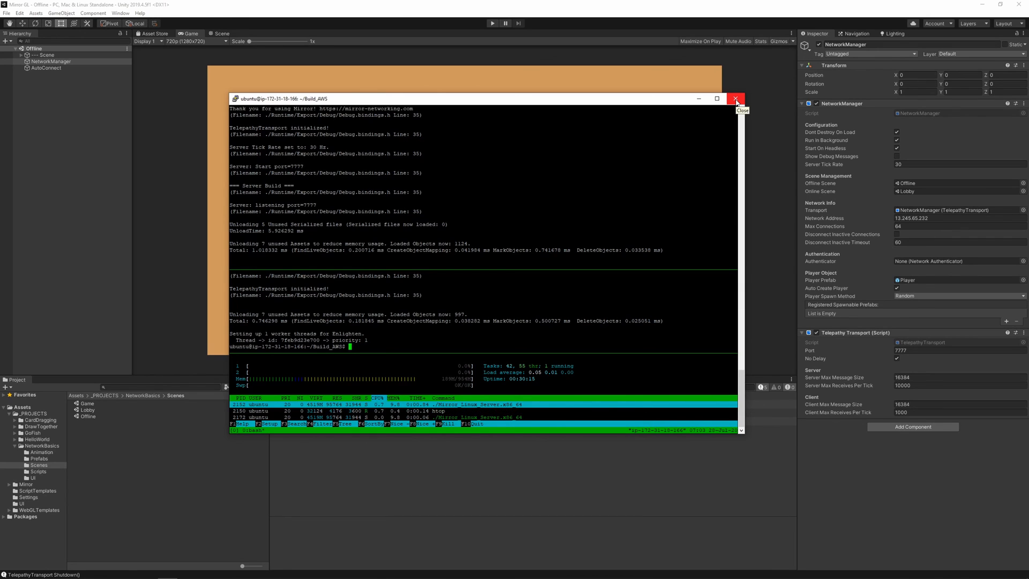
{"action": "left_click", "coordinate": [735, 102]}
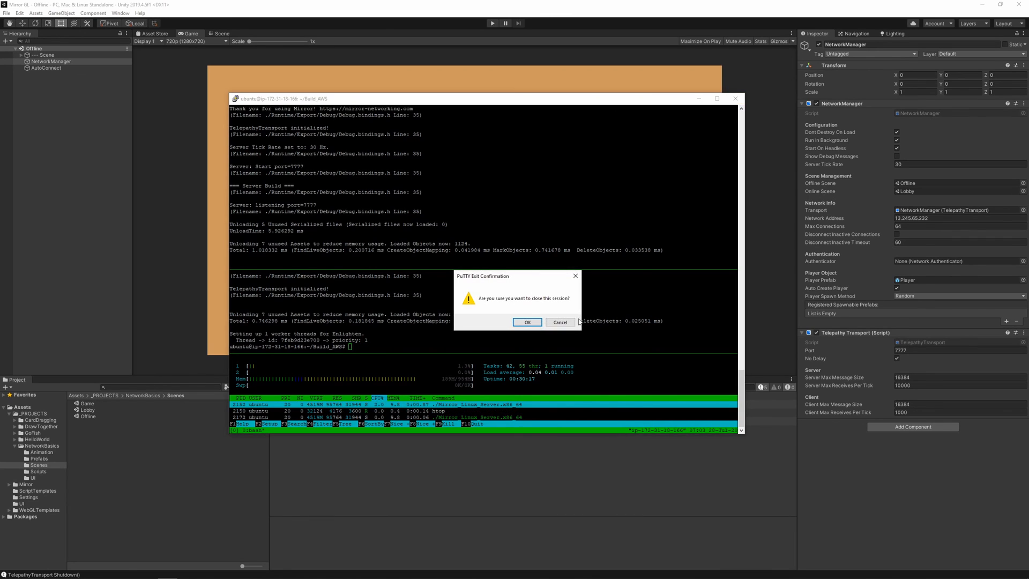
{"action": "left_click", "coordinate": [528, 324]}
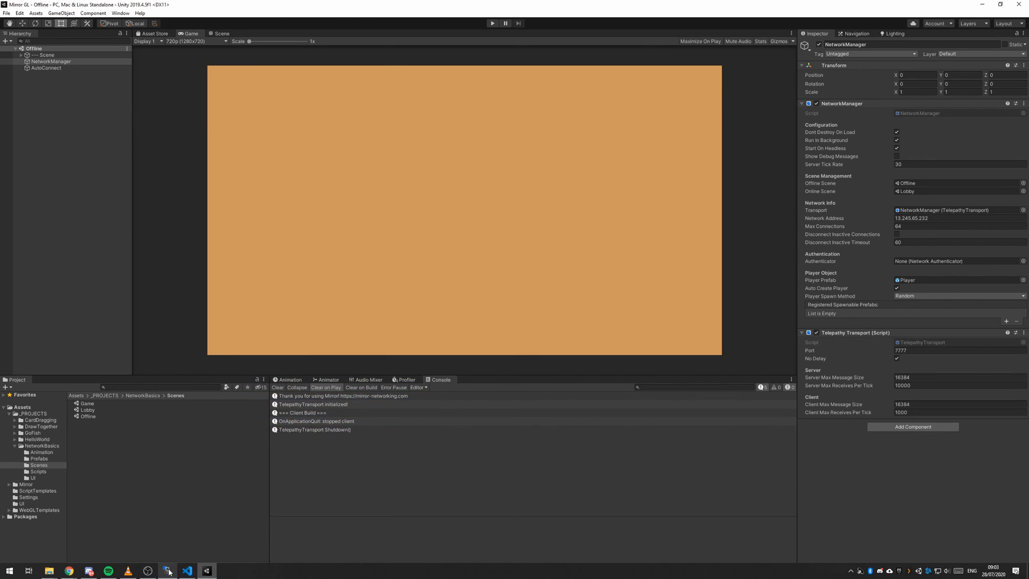
Reopen PuTTY, connect with the saved AWS Tut session and log in as ubuntu.
{"action": "left_click", "coordinate": [10, 571]}
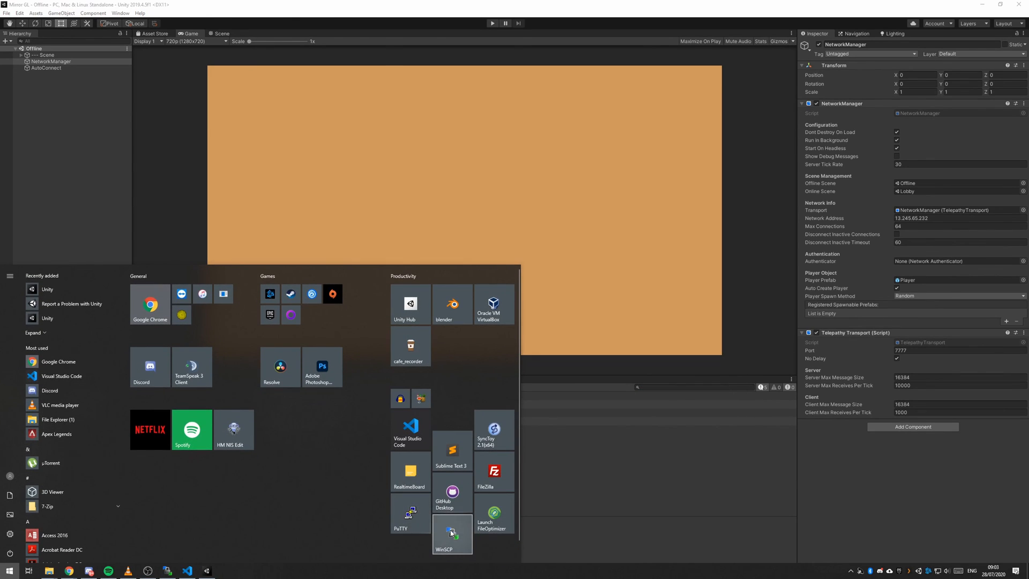
{"action": "left_click", "coordinate": [451, 538]}
{"action": "left_click", "coordinate": [9, 570]}
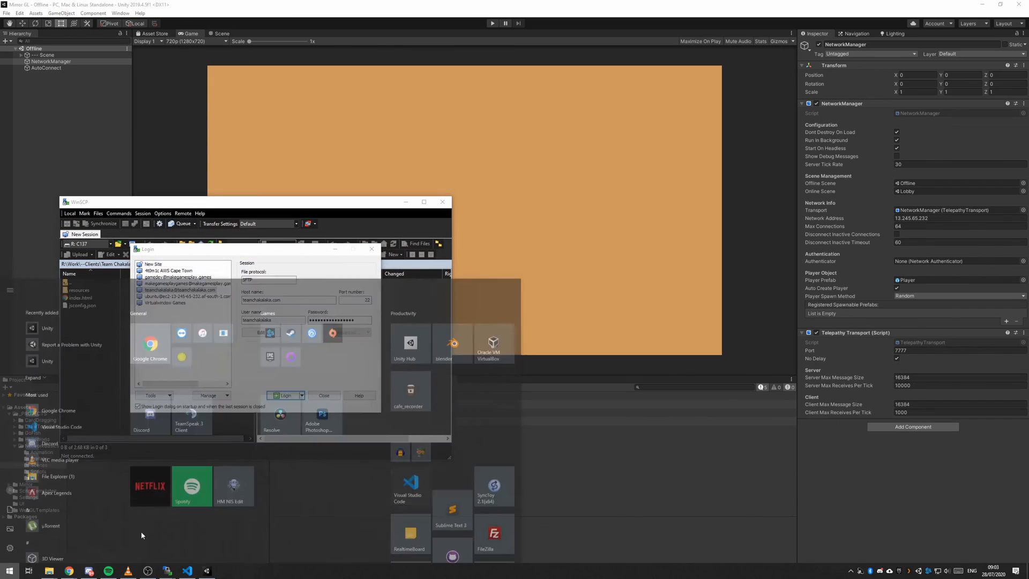
{"action": "left_click", "coordinate": [405, 519]}
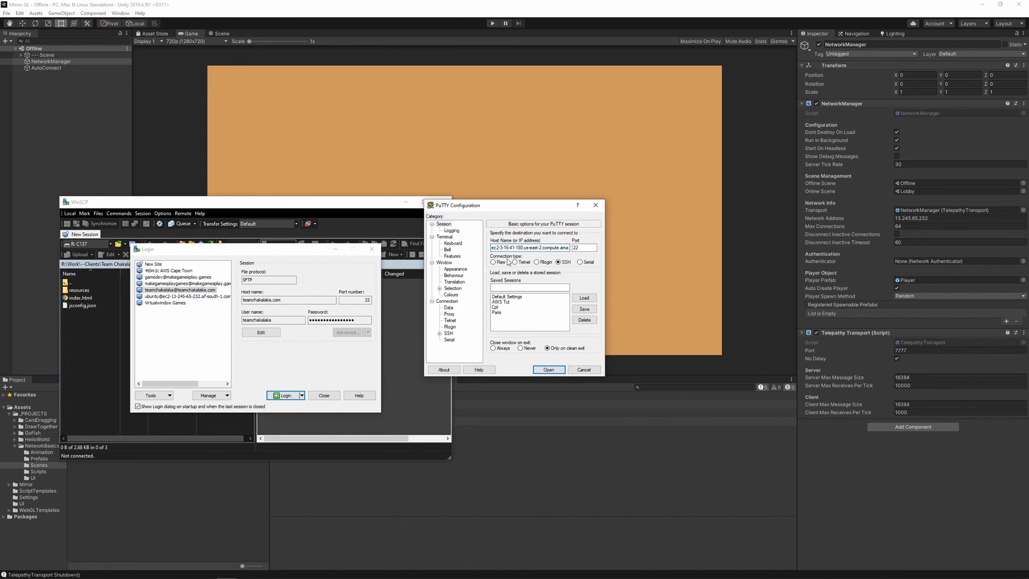
{"action": "left_click", "coordinate": [525, 302]}
{"action": "left_click", "coordinate": [583, 298]}
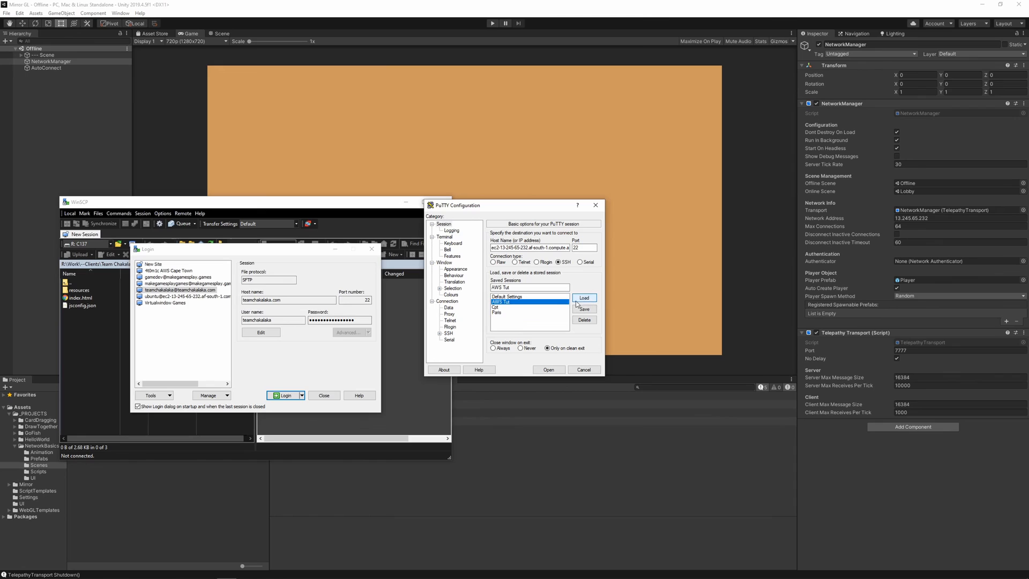
{"action": "left_click", "coordinate": [549, 369]}
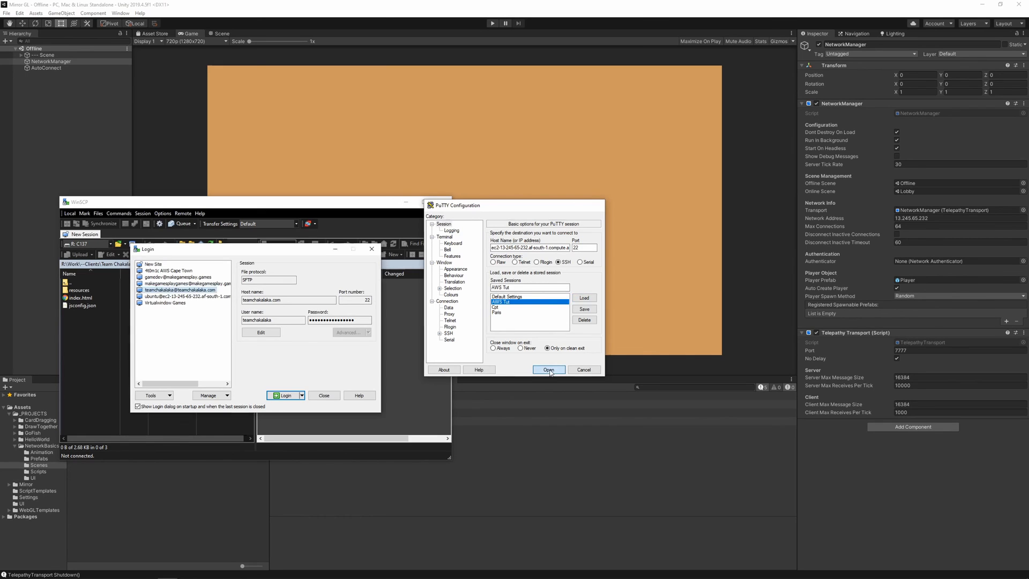
{"action": "type", "text": "ubuntu"}
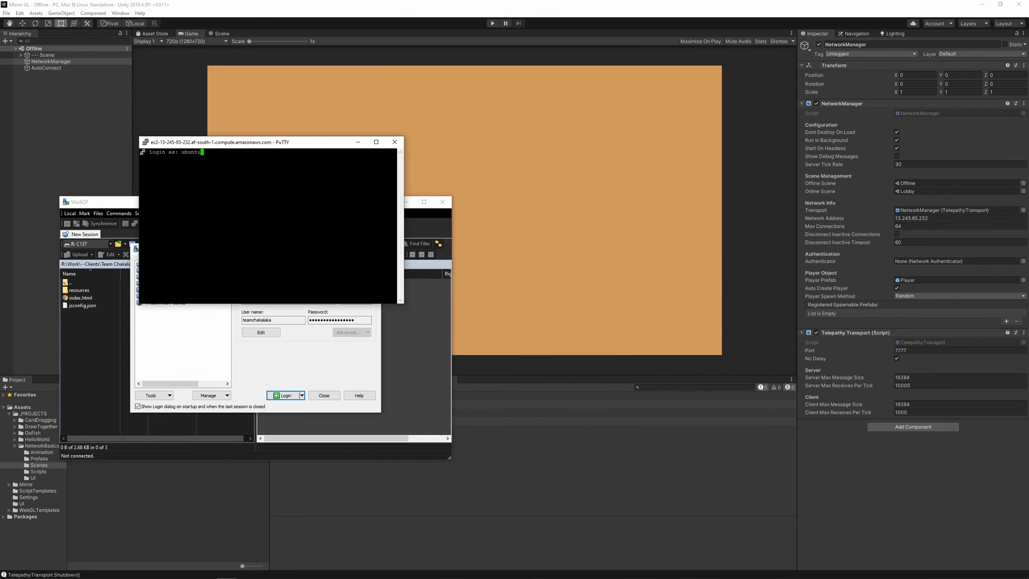
{"action": "key", "text": "Return"}
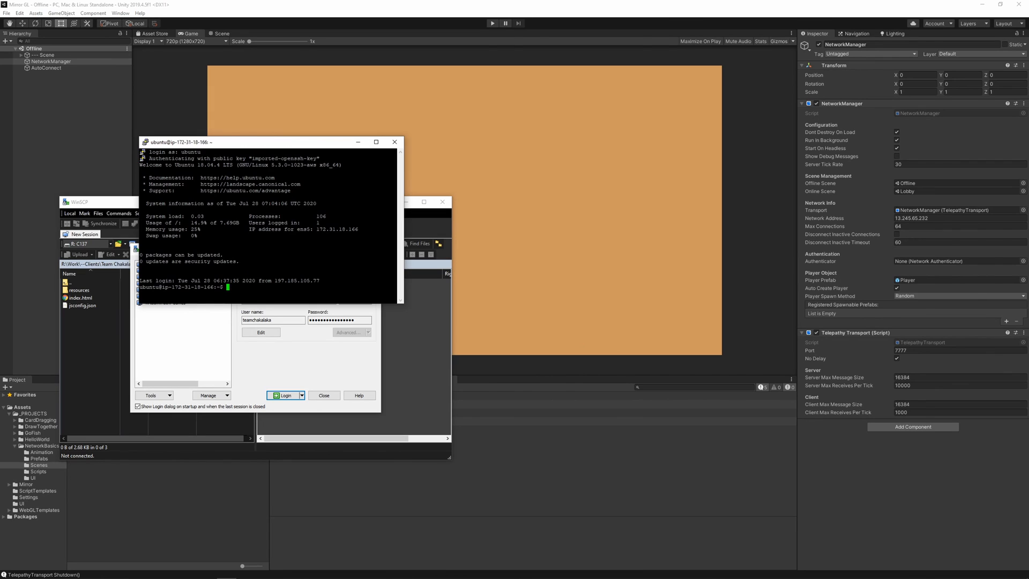
Reattach to the running tmux session with tmux a and maximize the terminal window.
{"action": "left_click_drag", "start_coordinate": [238, 143], "coordinate": [481, 171]}
{"action": "type", "text": "tmui"}
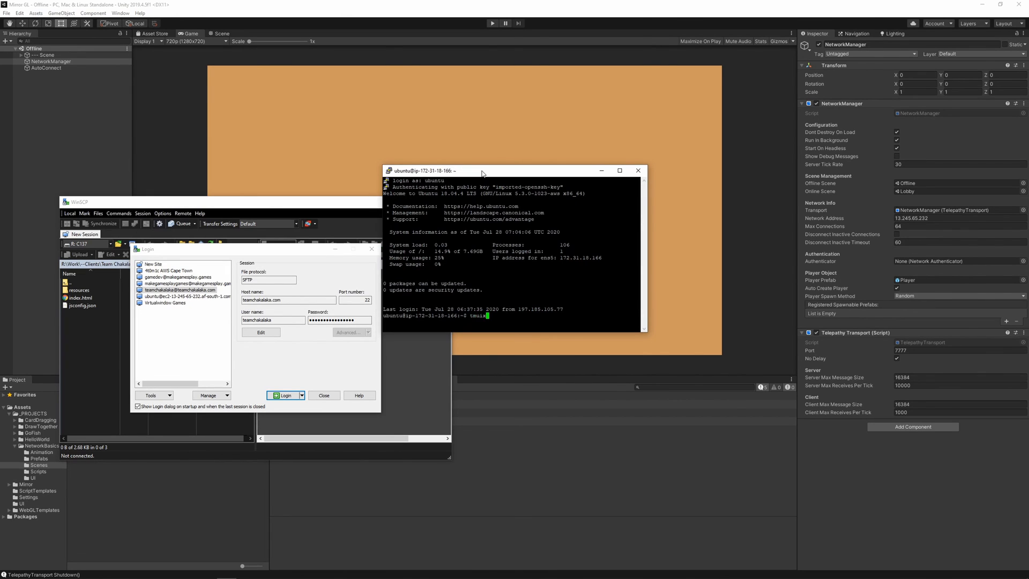
{"action": "type", "text": "x -a"}
{"action": "key", "text": "Return"}
{"action": "type", "text": "tmux a"}
{"action": "key", "text": "Return"}
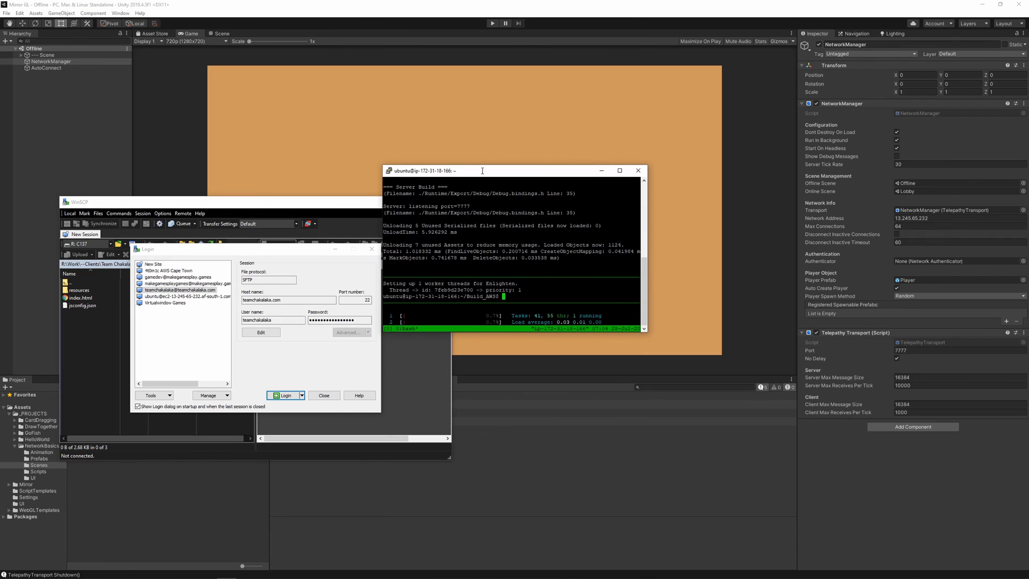
{"action": "left_click", "coordinate": [620, 171]}
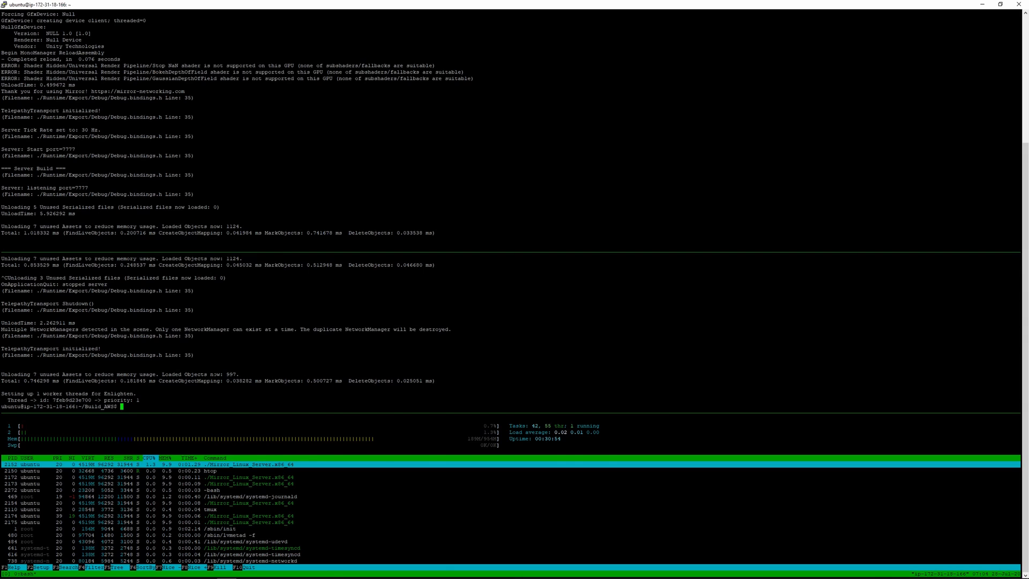
Cycle through the tmux layouts until the two server panes sit side by side above a full-width htop pane.
{"action": "key", "text": "ctrl+b"}
{"action": "key", "text": "space"}
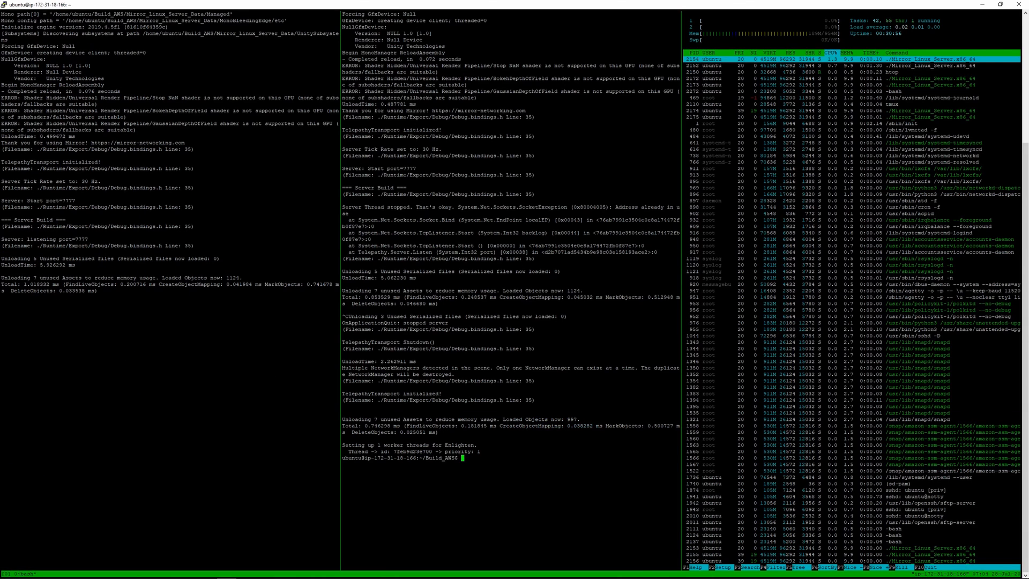
{"action": "key", "text": "ctrl+b"}
{"action": "key", "text": "space"}
{"action": "key", "text": "ctrl+b"}
{"action": "key", "text": "space"}
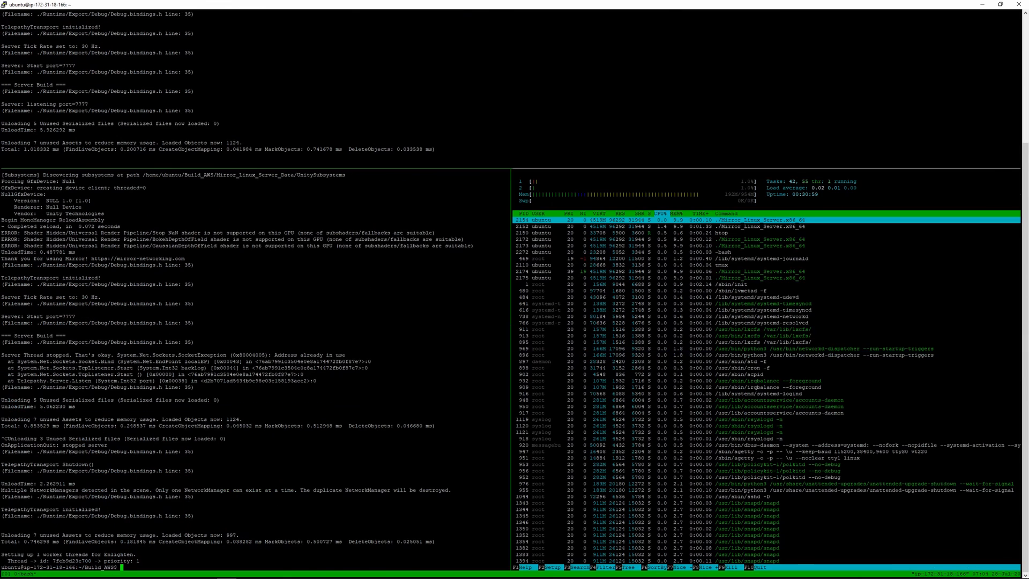
{"action": "key", "text": "ctrl+b"}
{"action": "key", "text": "space"}
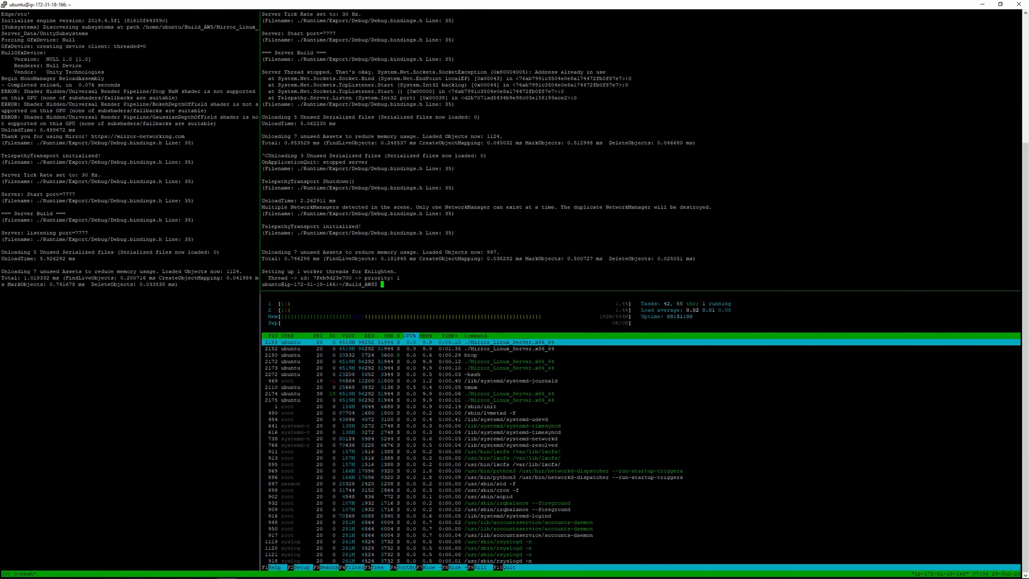
{"action": "key", "text": "ctrl+b"}
{"action": "key", "text": "space"}
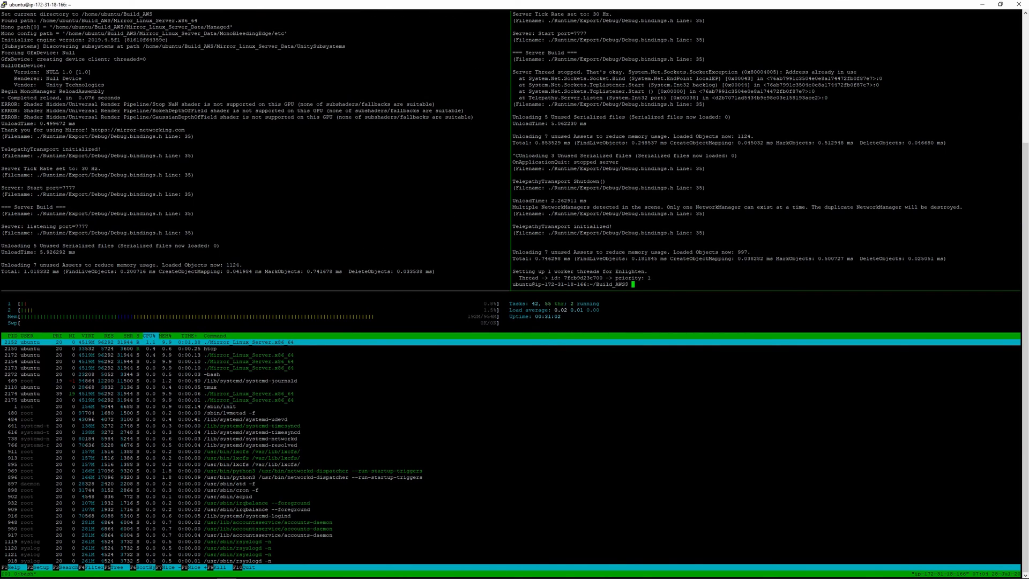